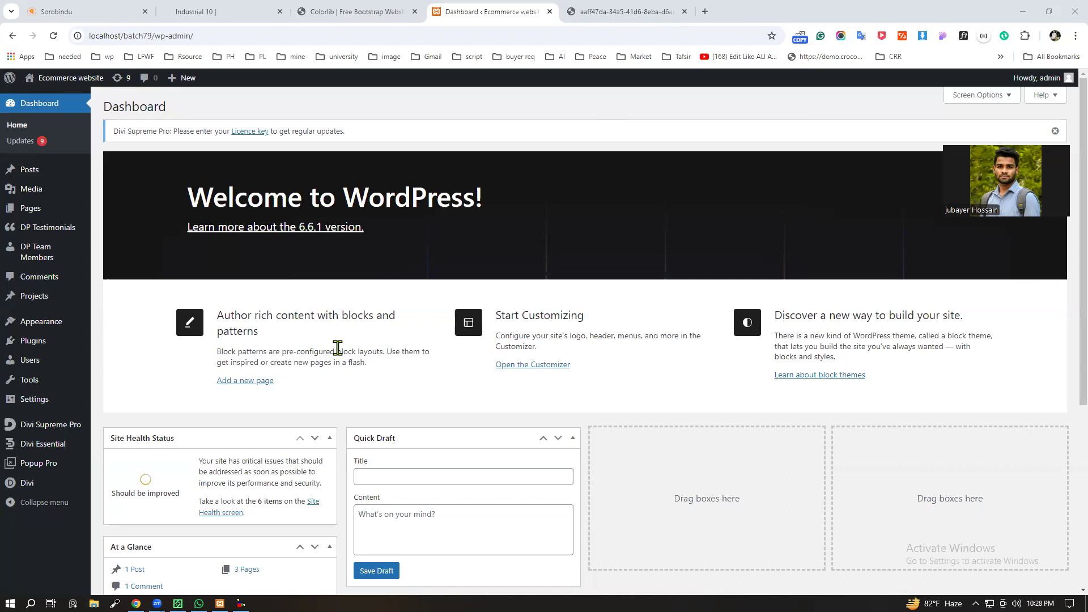
Step: Review the Colorlib Create template's header, hero section and Our Works section
{"action": "left_click", "coordinate": [339, 11]}
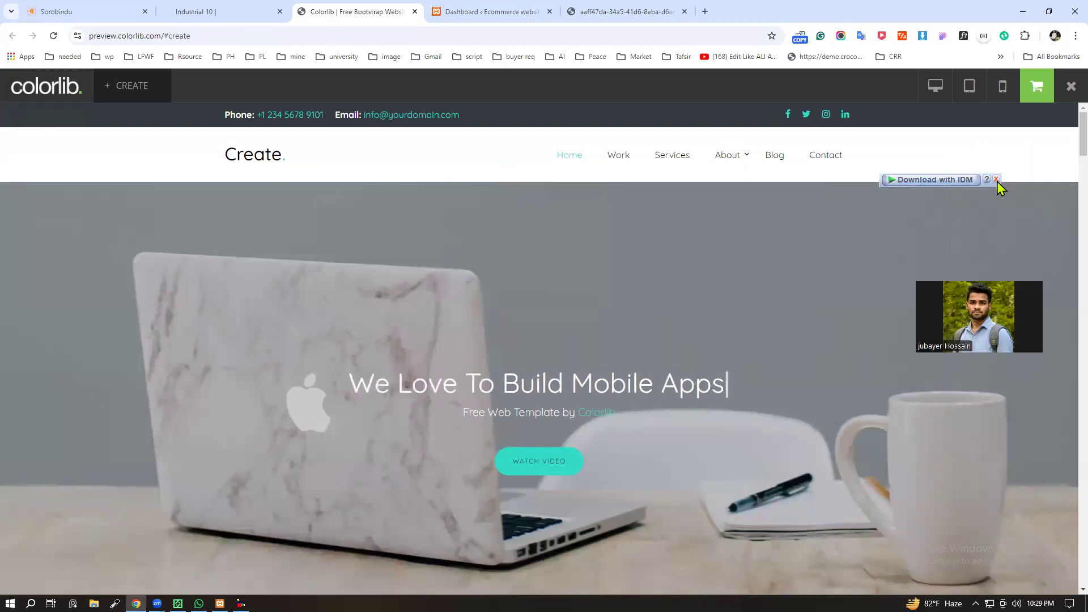
{"action": "left_click", "coordinate": [996, 180]}
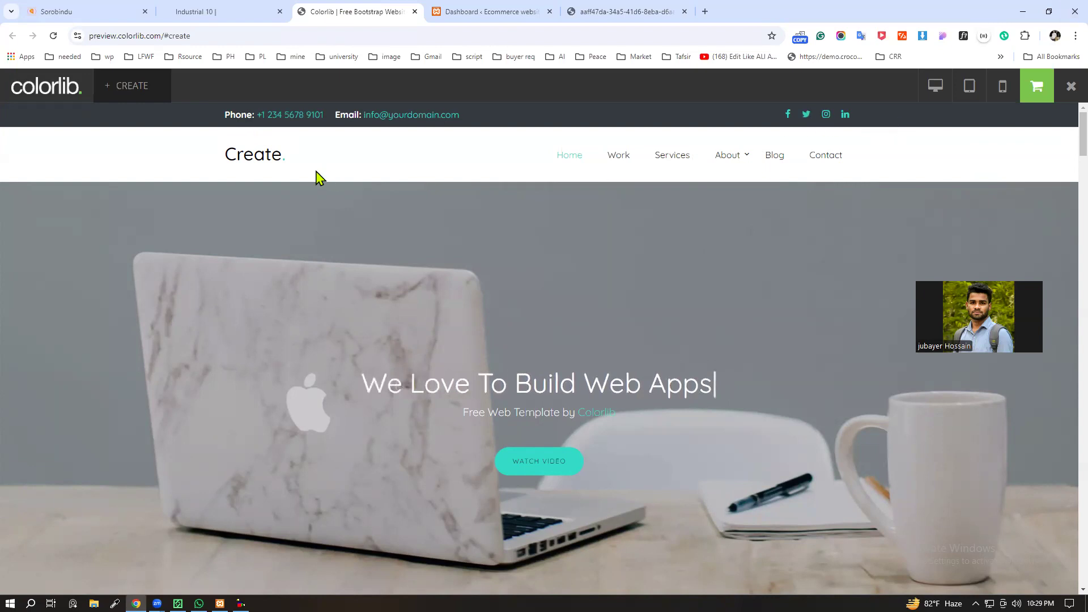
{"action": "scroll", "coordinate": [448, 329], "scroll_direction": "down", "scroll_amount": 5}
{"action": "scroll", "coordinate": [441, 369], "scroll_direction": "down", "scroll_amount": 5}
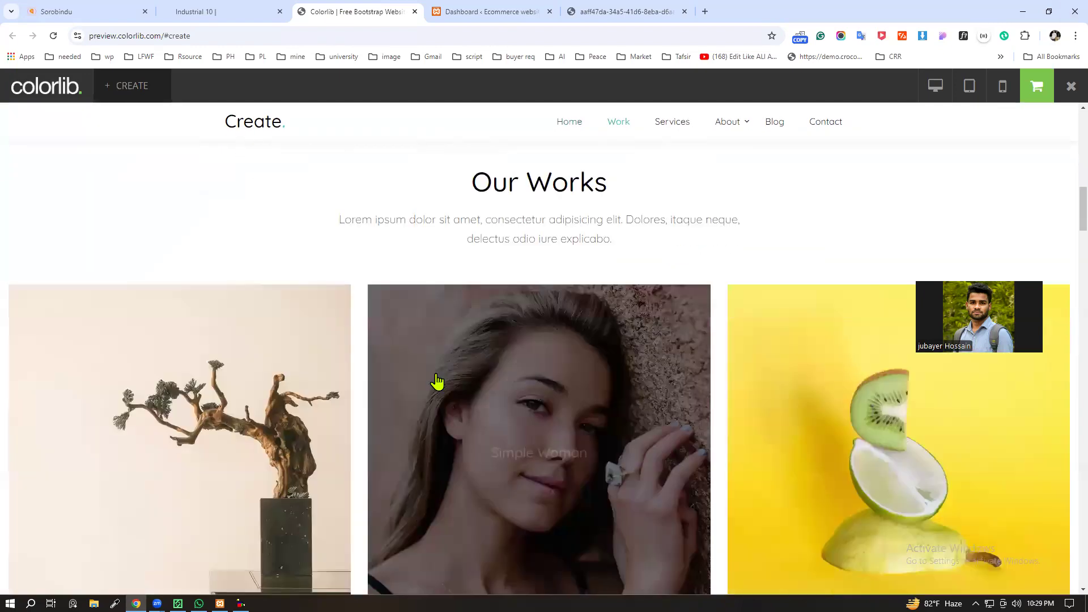
{"action": "scroll", "coordinate": [437, 344], "scroll_direction": "up", "scroll_amount": 10}
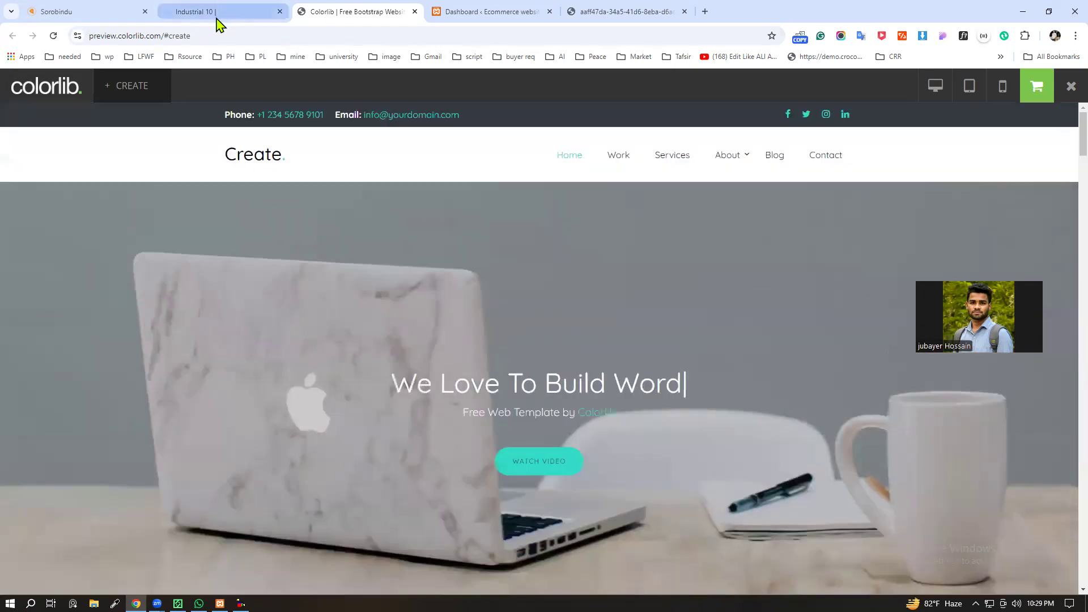
Step: Examine the Divi Industrial 10 layout from its hero section through the company, history and services sections
{"action": "left_click", "coordinate": [221, 14]}
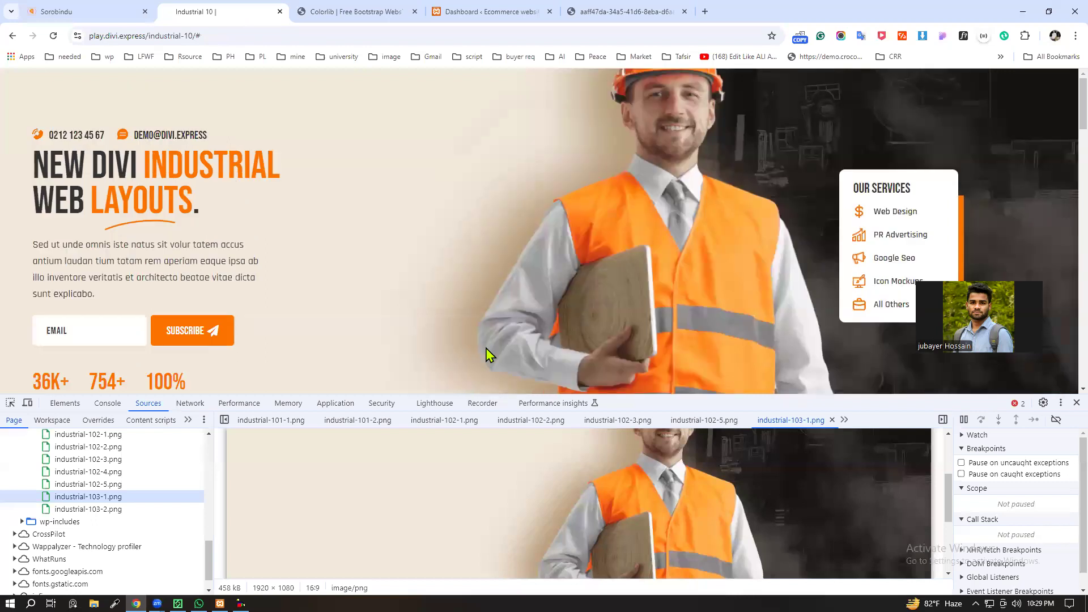
{"action": "left_click", "coordinate": [1076, 403]}
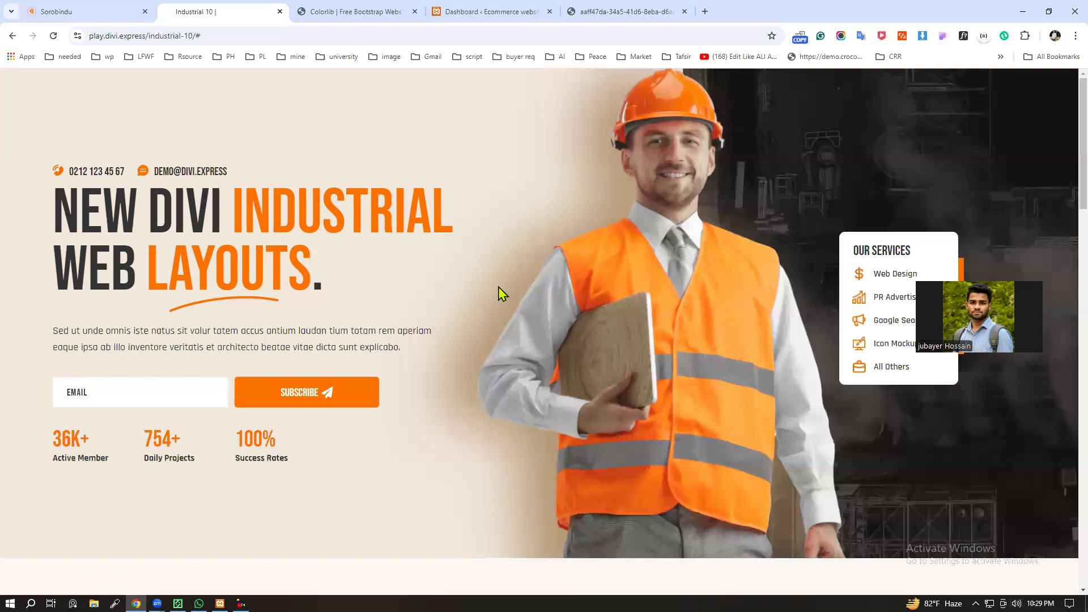
{"action": "scroll", "coordinate": [437, 304], "scroll_direction": "down", "scroll_amount": 7}
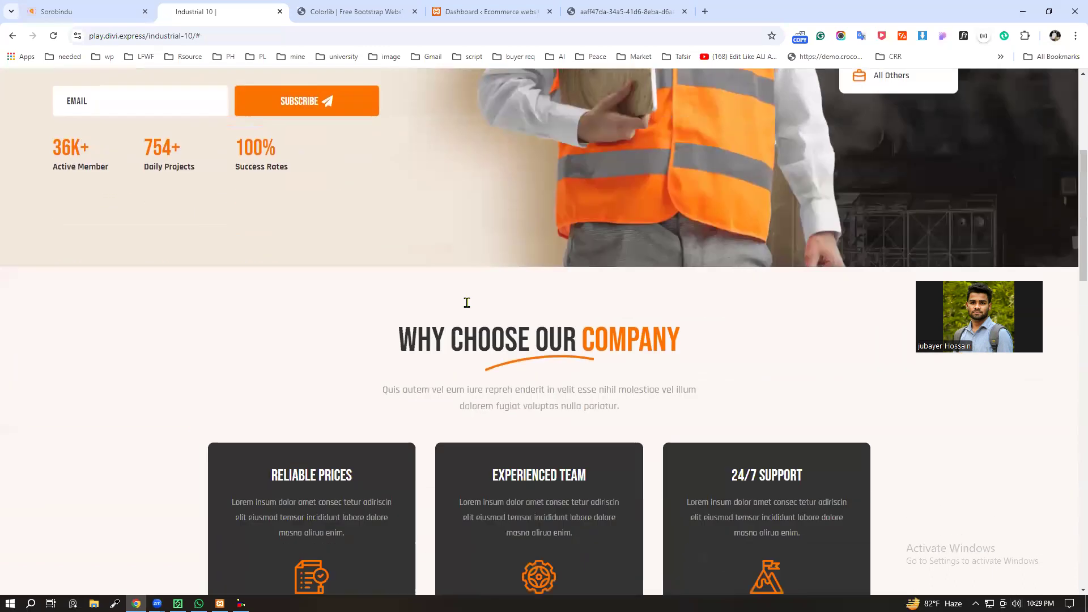
{"action": "scroll", "coordinate": [461, 323], "scroll_direction": "up", "scroll_amount": 6}
{"action": "left_click_drag", "start_coordinate": [825, 166], "coordinate": [896, 318]}
{"action": "left_click", "coordinate": [835, 364]}
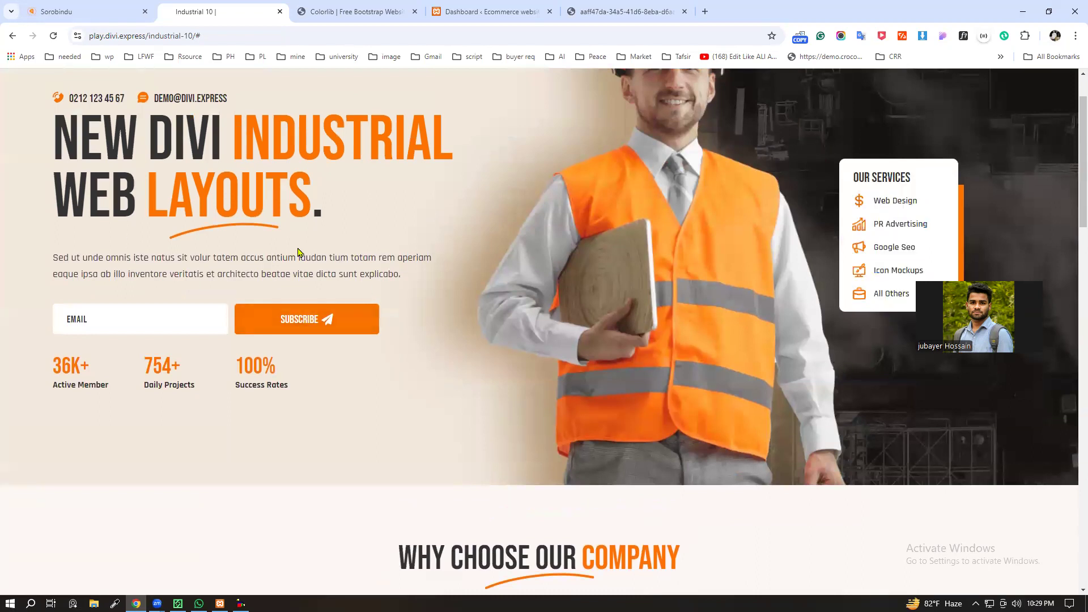
{"action": "scroll", "coordinate": [396, 271], "scroll_direction": "up", "scroll_amount": 1}
{"action": "scroll", "coordinate": [399, 269], "scroll_direction": "down", "scroll_amount": 15}
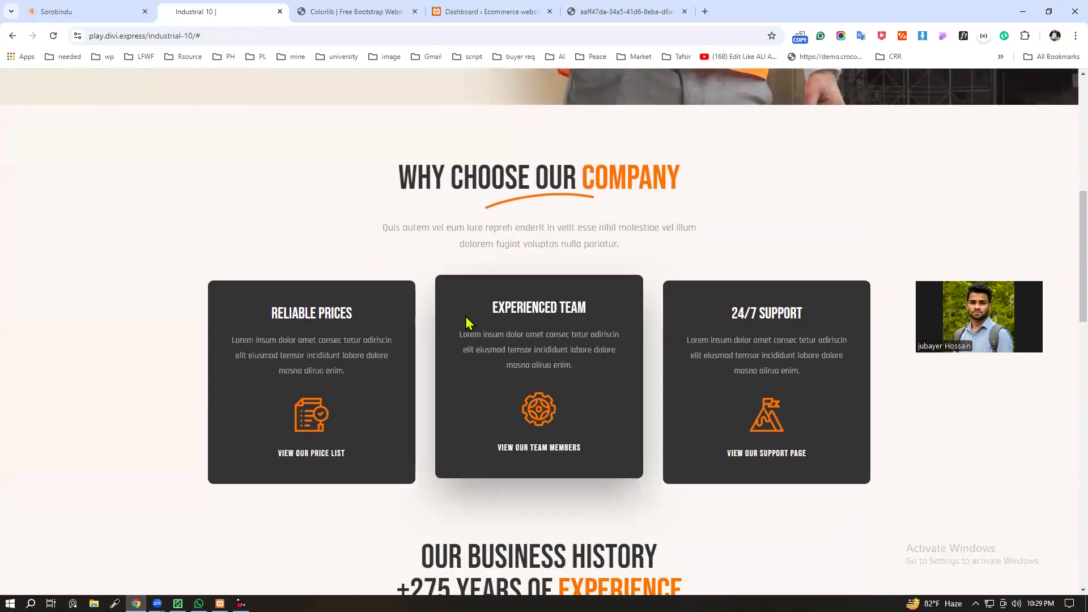
{"action": "scroll", "coordinate": [593, 384], "scroll_direction": "down", "scroll_amount": 10}
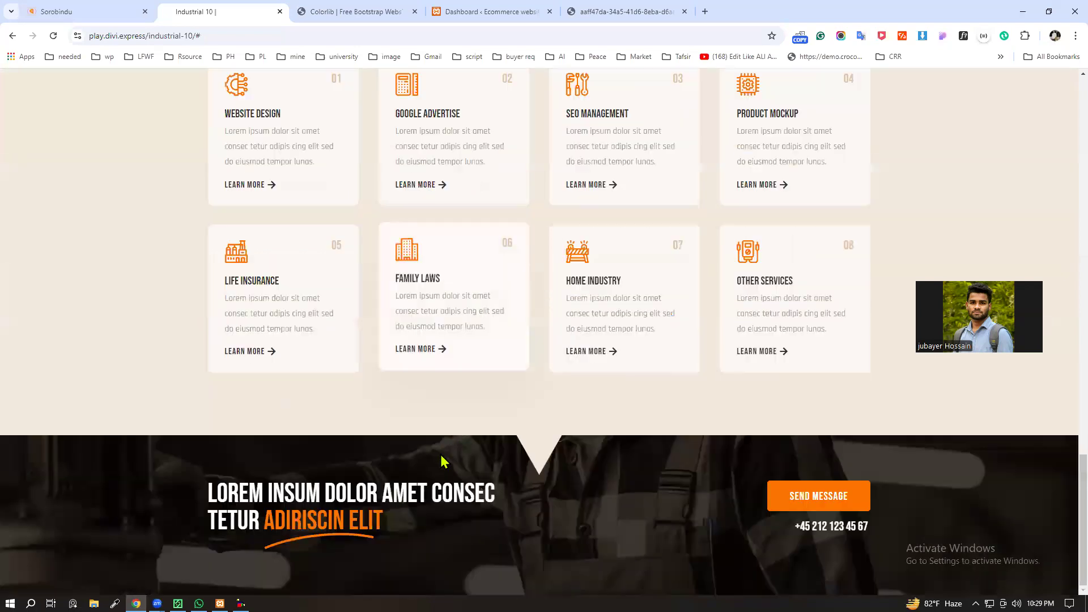
{"action": "scroll", "coordinate": [431, 446], "scroll_direction": "up", "scroll_amount": 5}
{"action": "scroll", "coordinate": [431, 445], "scroll_direction": "up", "scroll_amount": 8}
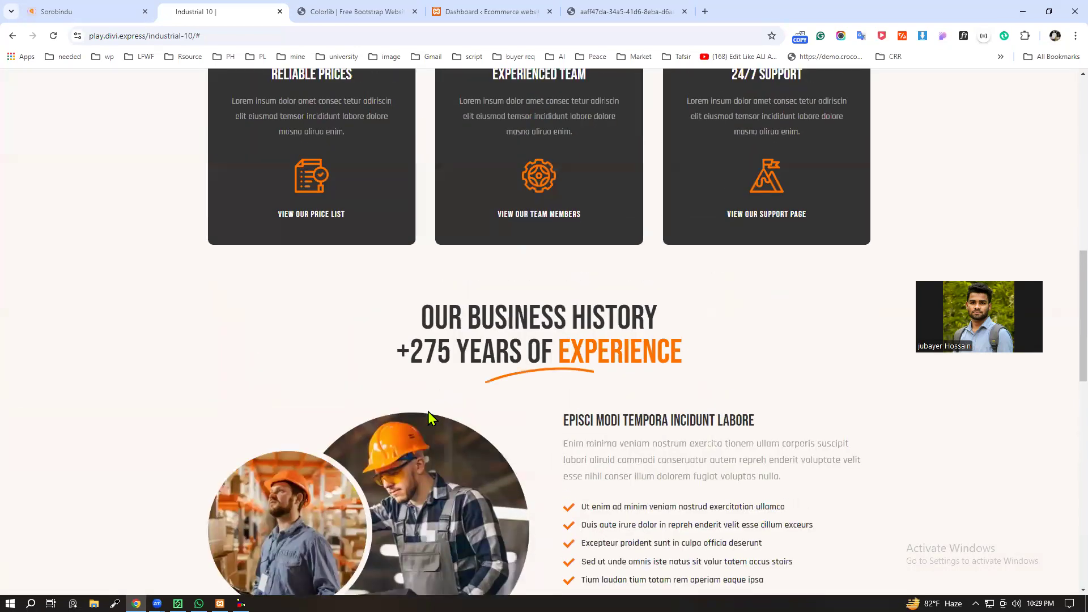
{"action": "scroll", "coordinate": [431, 417], "scroll_direction": "up", "scroll_amount": 5}
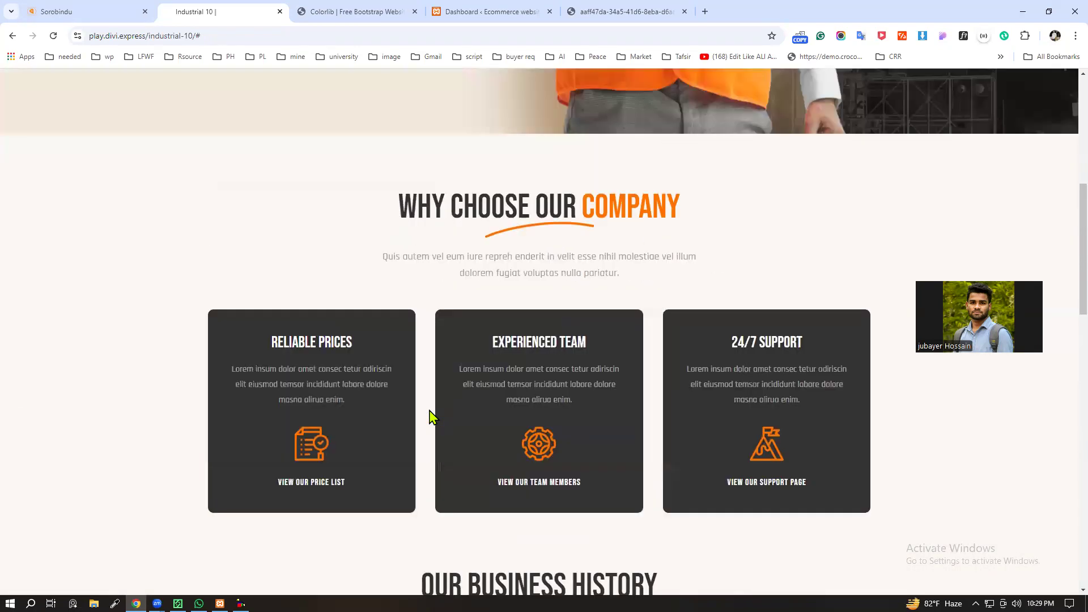
{"action": "scroll", "coordinate": [284, 456], "scroll_direction": "up", "scroll_amount": 8}
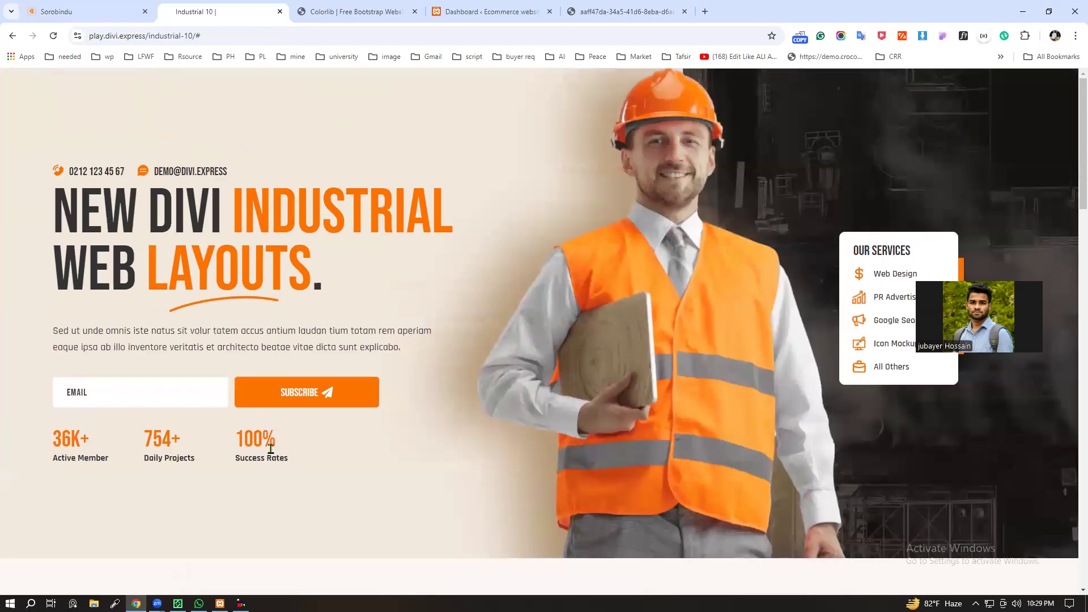
Step: Compare the header area of the Colorlib Create template with that of the Industrial 10 layout
{"action": "left_click", "coordinate": [351, 11]}
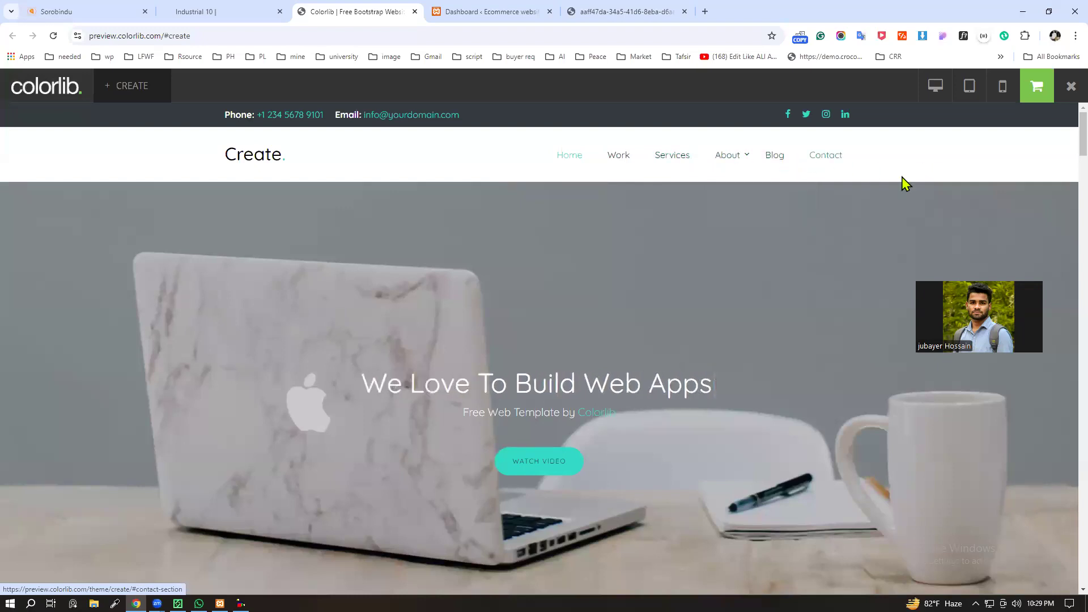
{"action": "left_click", "coordinate": [242, 11]}
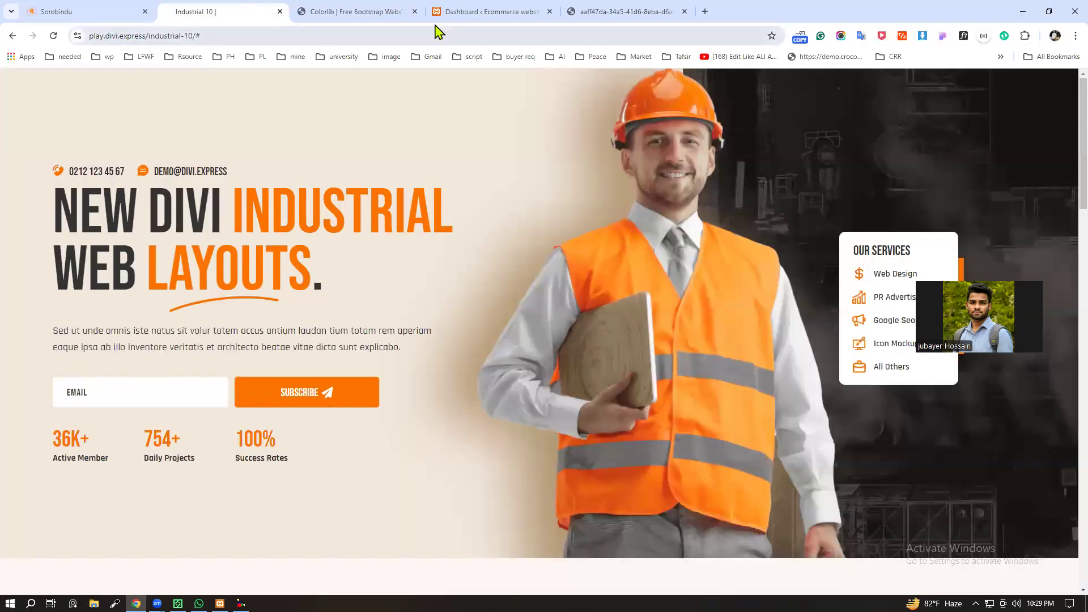
{"action": "left_click", "coordinate": [85, 11]}
{"action": "left_click", "coordinate": [352, 12]}
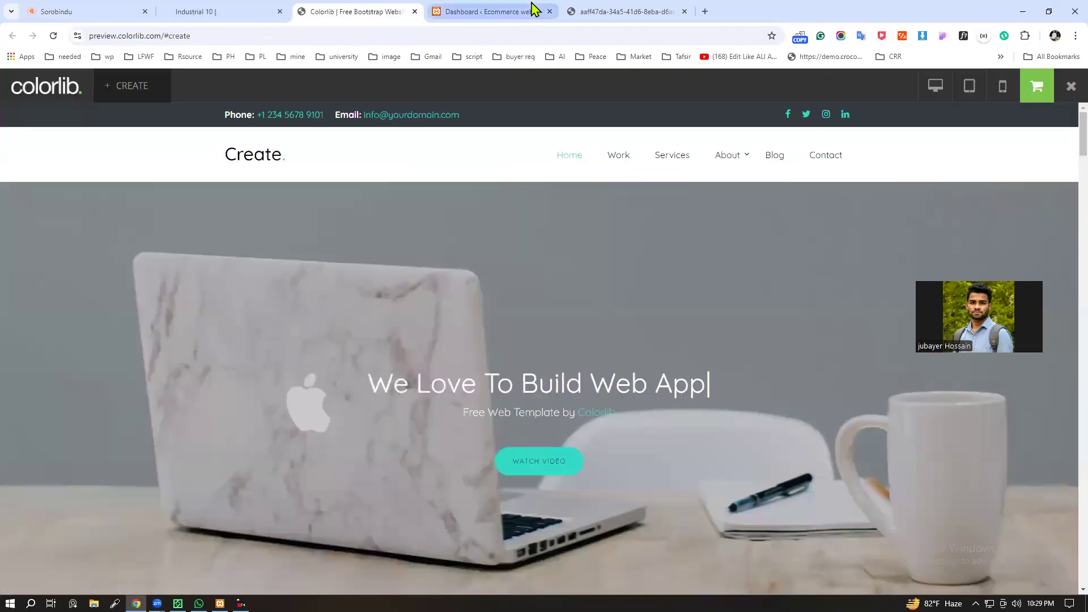
Step: Open the theme Customizer of the Ecommerce website in a new browser tab from the WordPress dashboard
{"action": "left_click", "coordinate": [510, 11]}
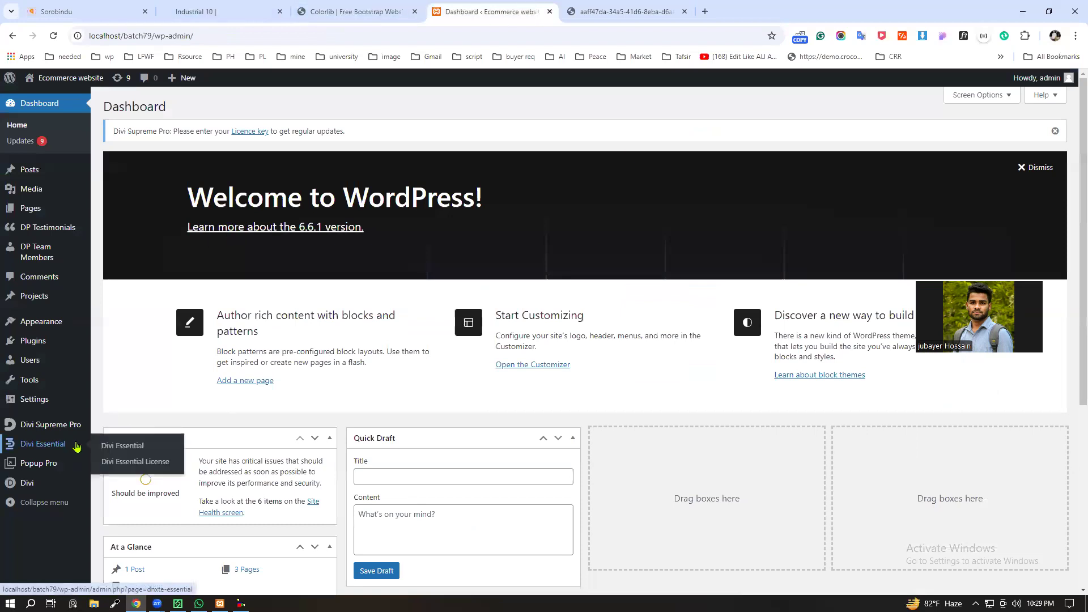
{"action": "mouse_move", "coordinate": [43, 330]}
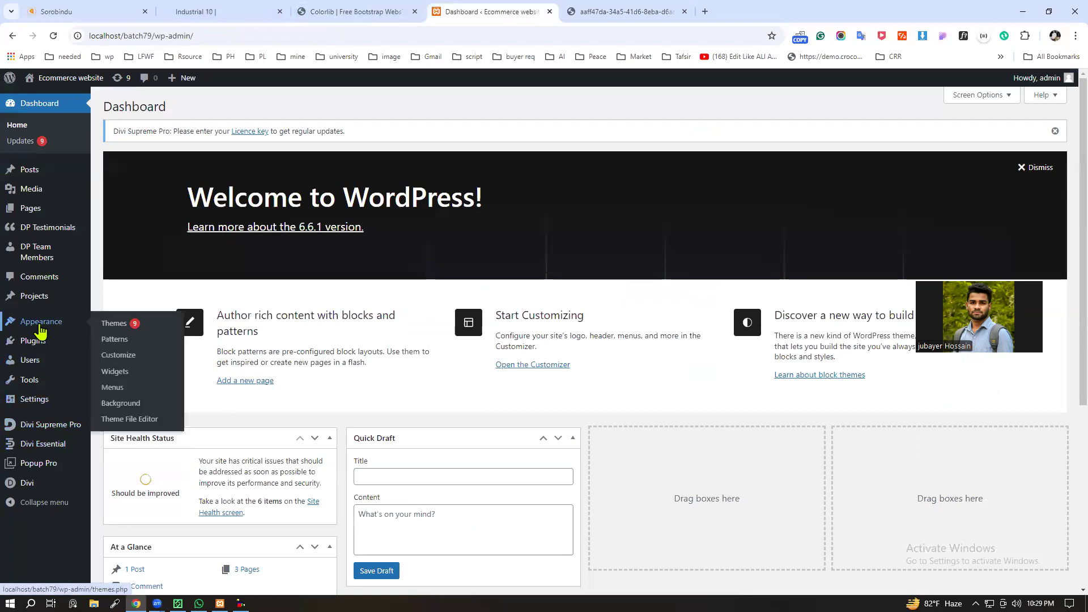
{"action": "middle_click", "coordinate": [121, 365]}
{"action": "left_click", "coordinate": [656, 3]}
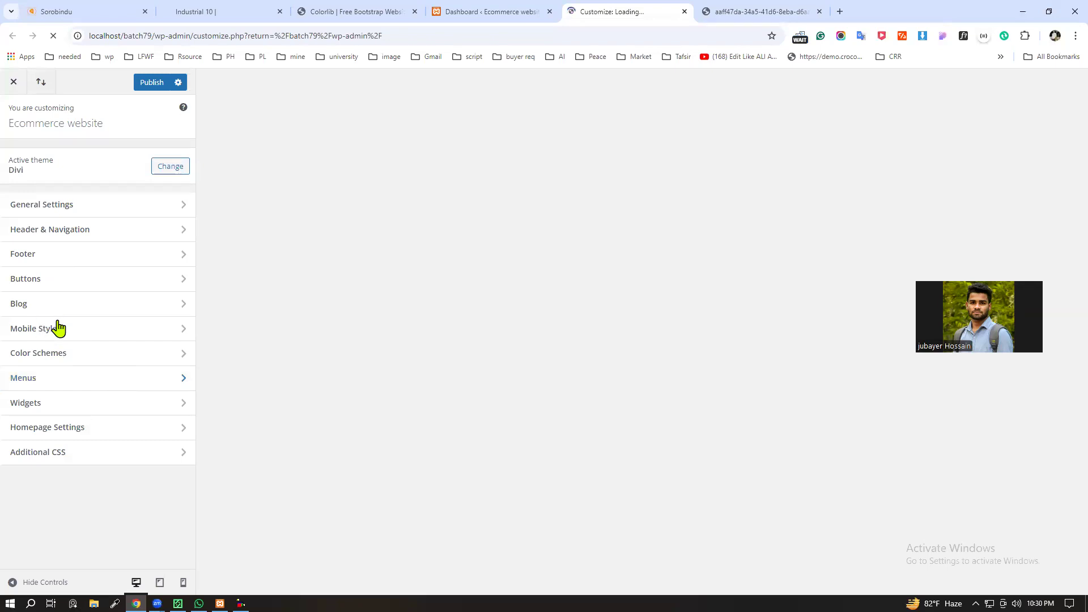
Step: Create a new menu named "divi menu" and assign it to the Primary Menu location
{"action": "left_click", "coordinate": [97, 384]}
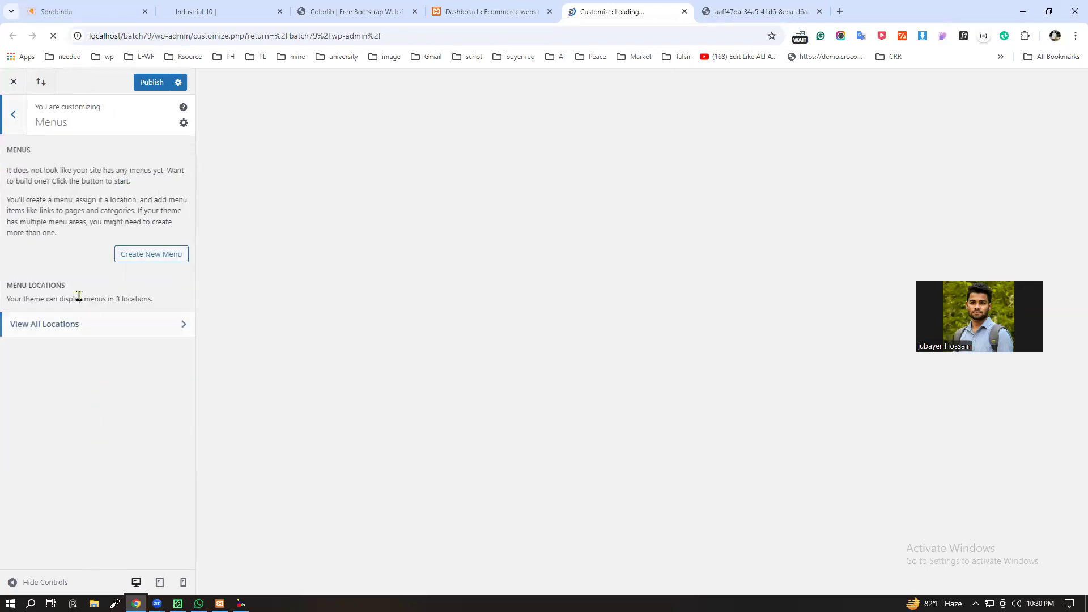
{"action": "left_click", "coordinate": [152, 258]}
{"action": "left_click", "coordinate": [57, 178]}
{"action": "type", "text": "divi menu"}
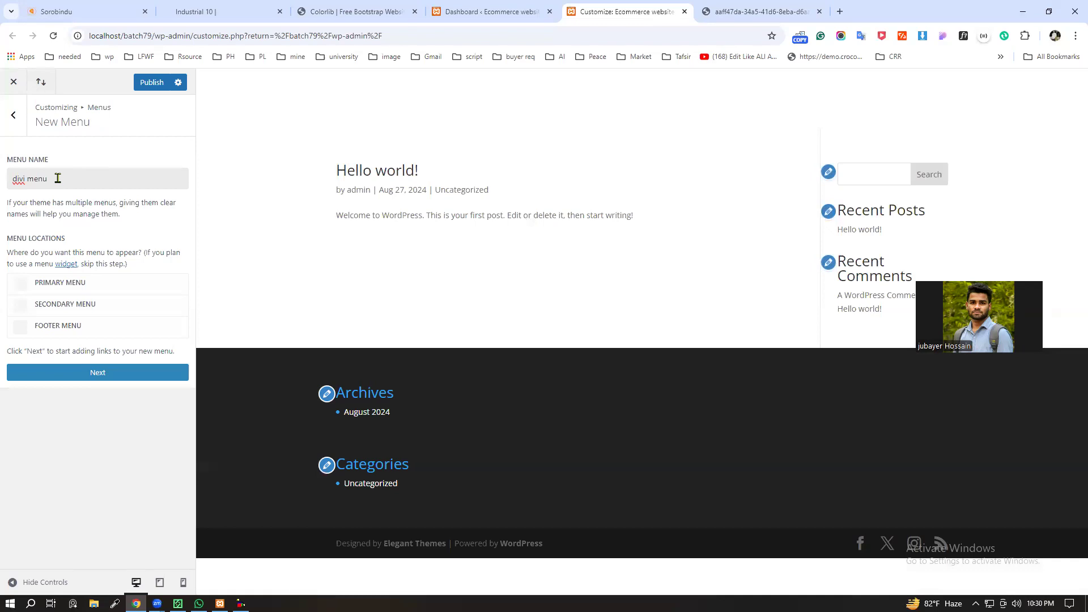
{"action": "left_click", "coordinate": [140, 221]}
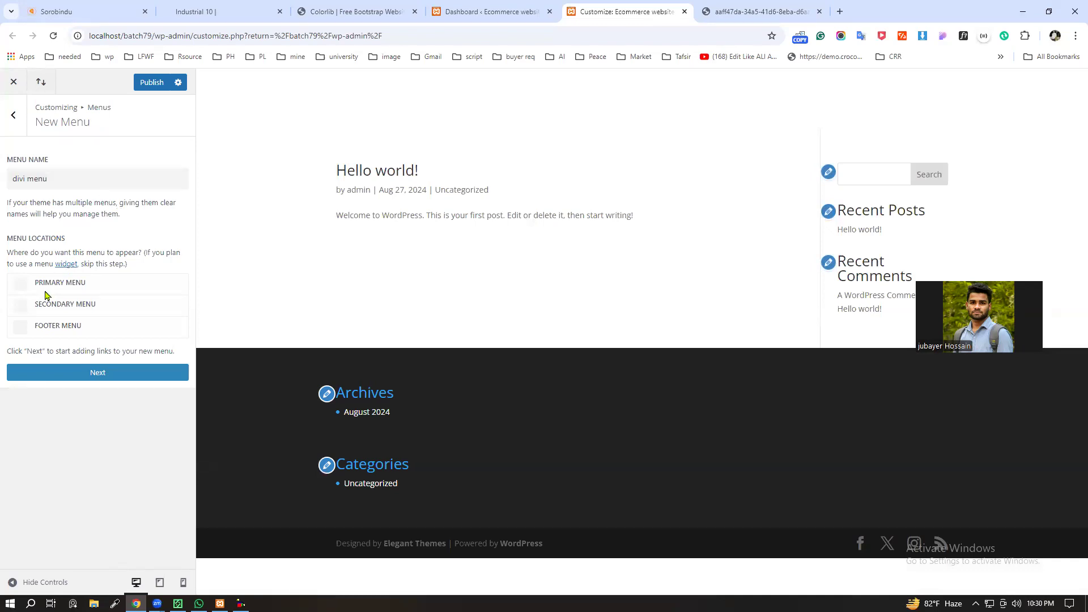
{"action": "left_click", "coordinate": [21, 284]}
{"action": "left_click", "coordinate": [97, 373]}
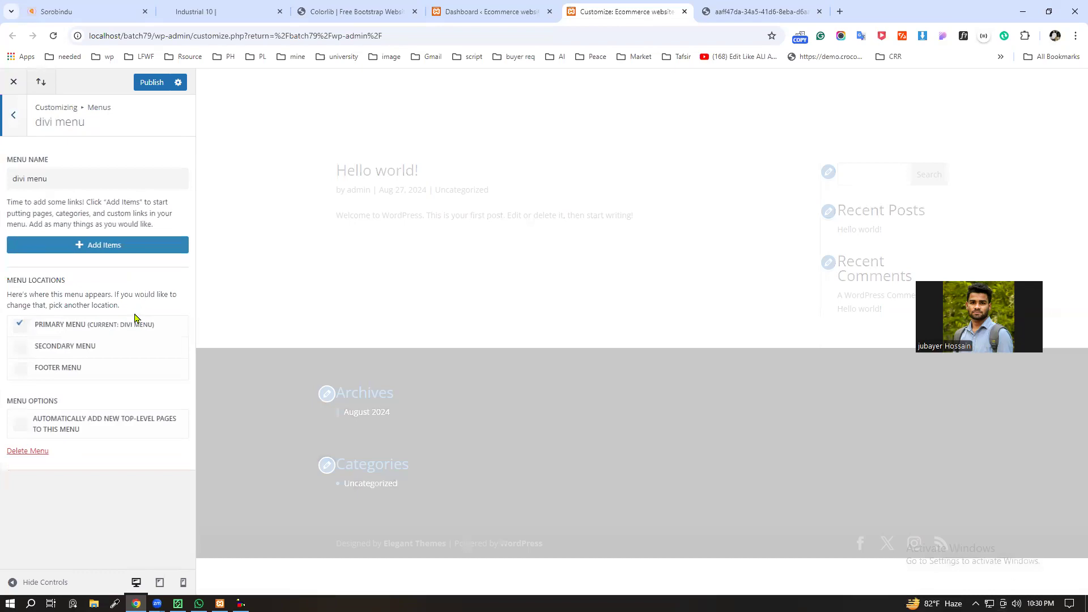
Step: Create new pages named Home and About as items of the divi menu
{"action": "left_click", "coordinate": [85, 245]}
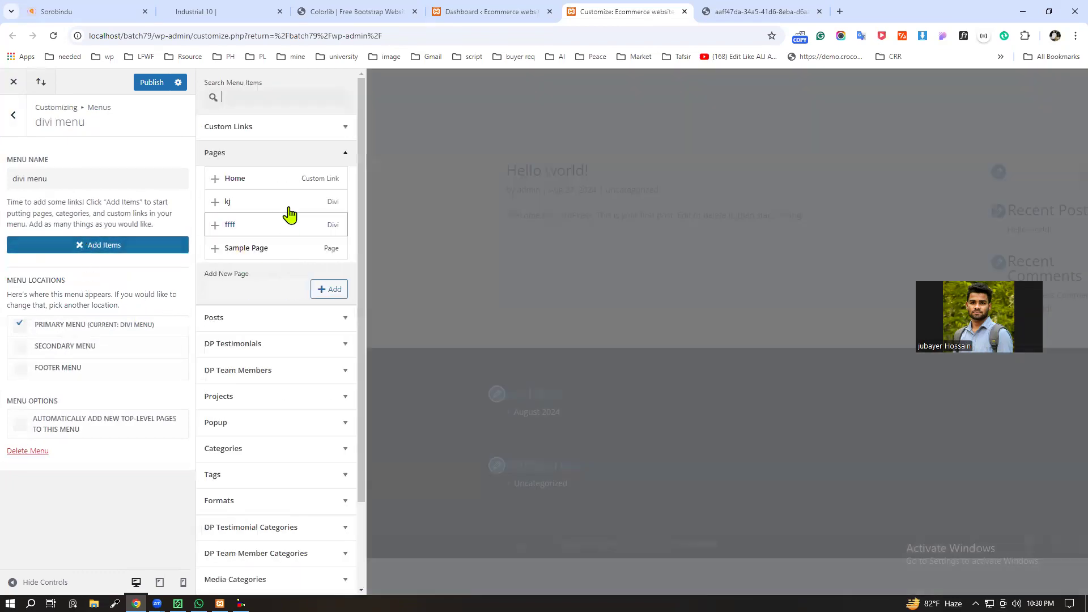
{"action": "left_click", "coordinate": [324, 293]}
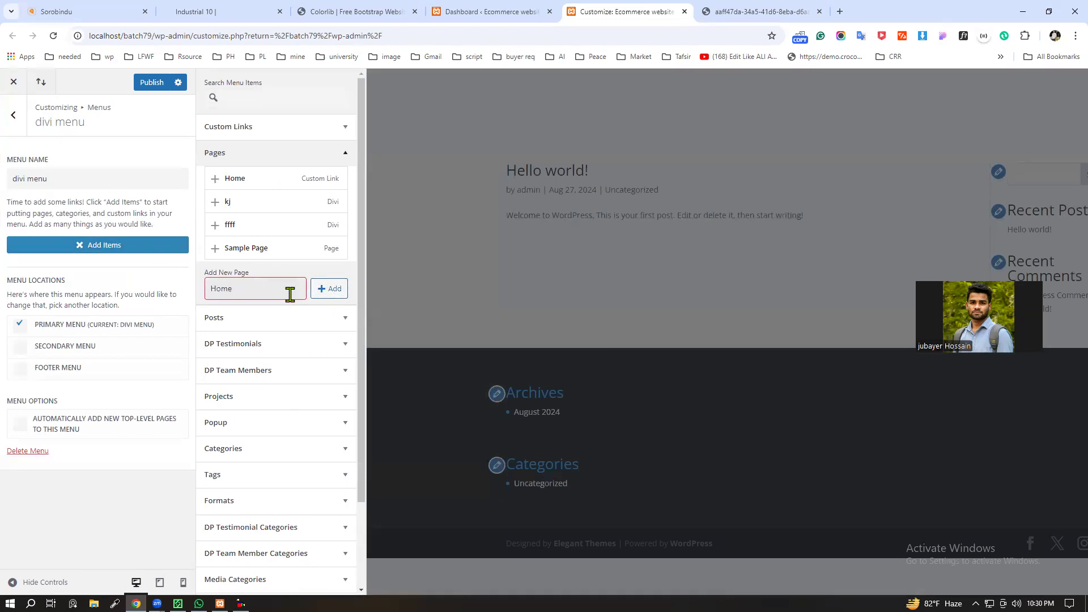
{"action": "key", "text": "Return"}
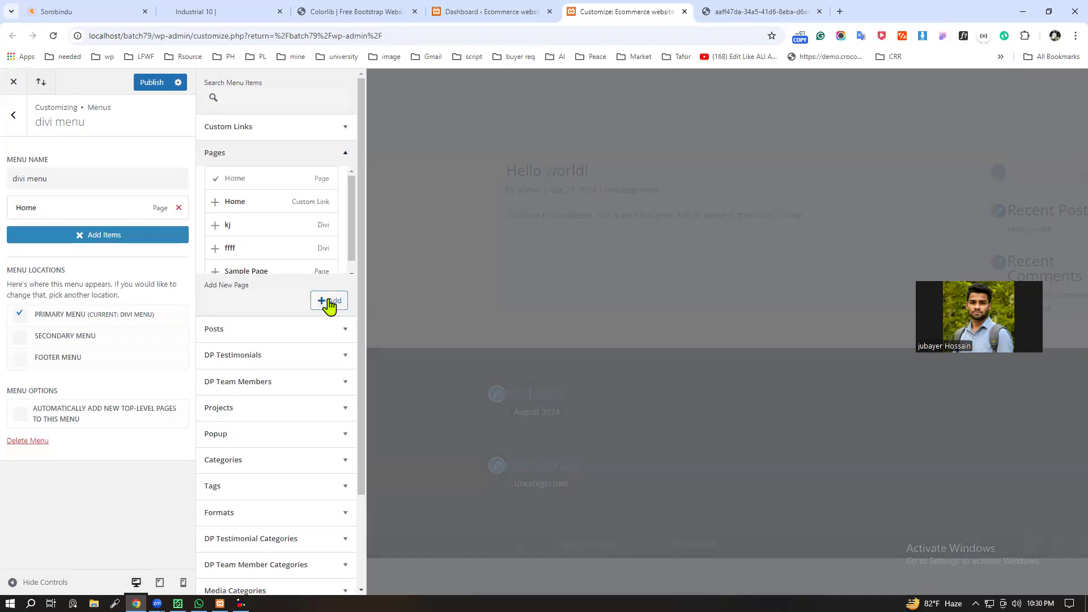
{"action": "left_click", "coordinate": [329, 303]}
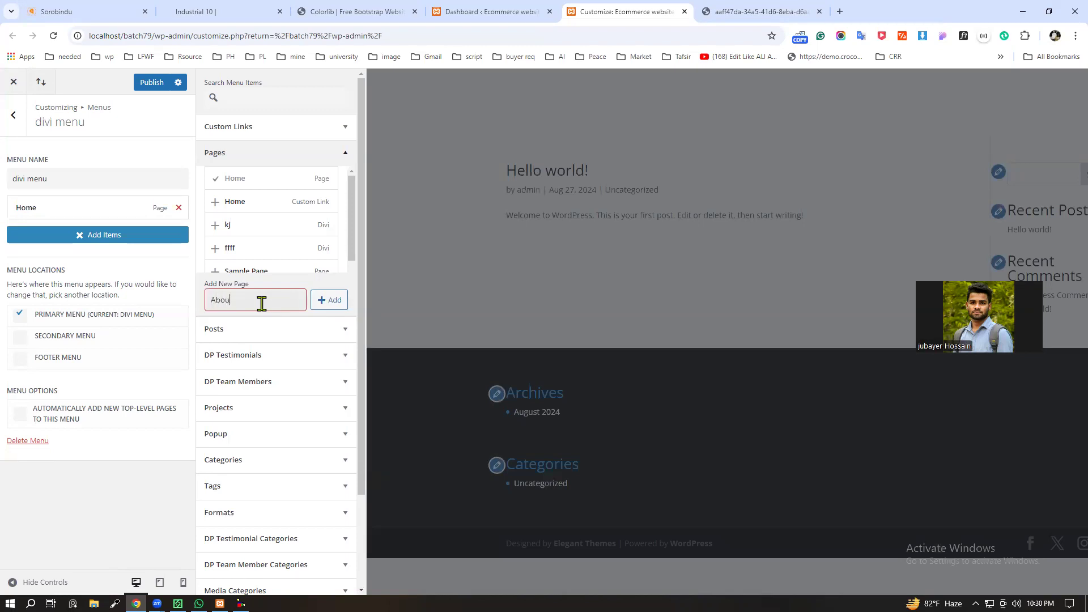
{"action": "left_click", "coordinate": [326, 302]}
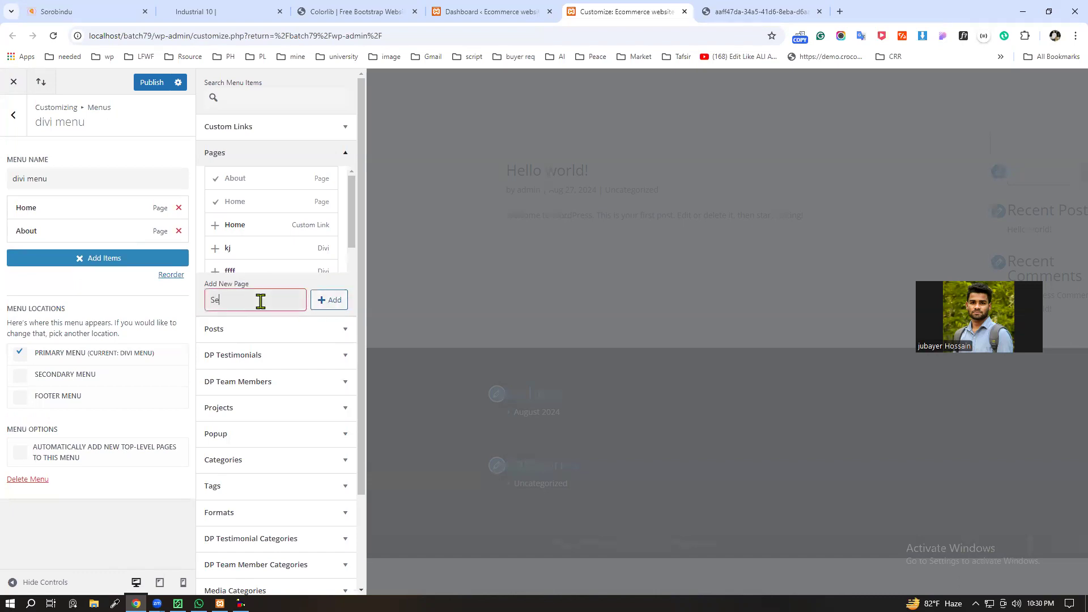
Step: Create new pages named Services and Blog as further items of the divi menu
{"action": "type", "text": "rvices"}
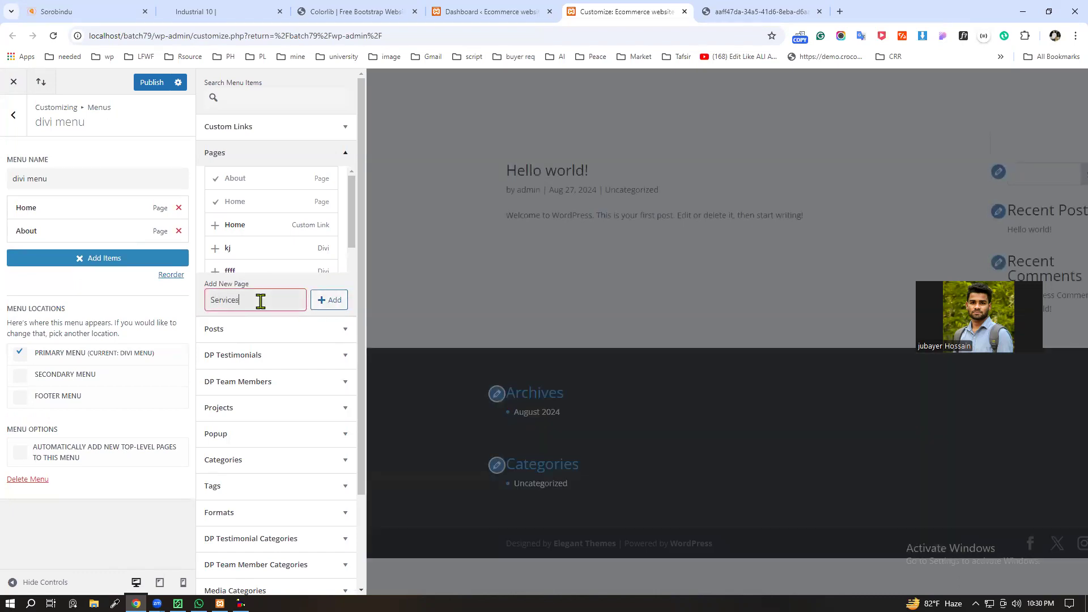
{"action": "left_click", "coordinate": [326, 301]}
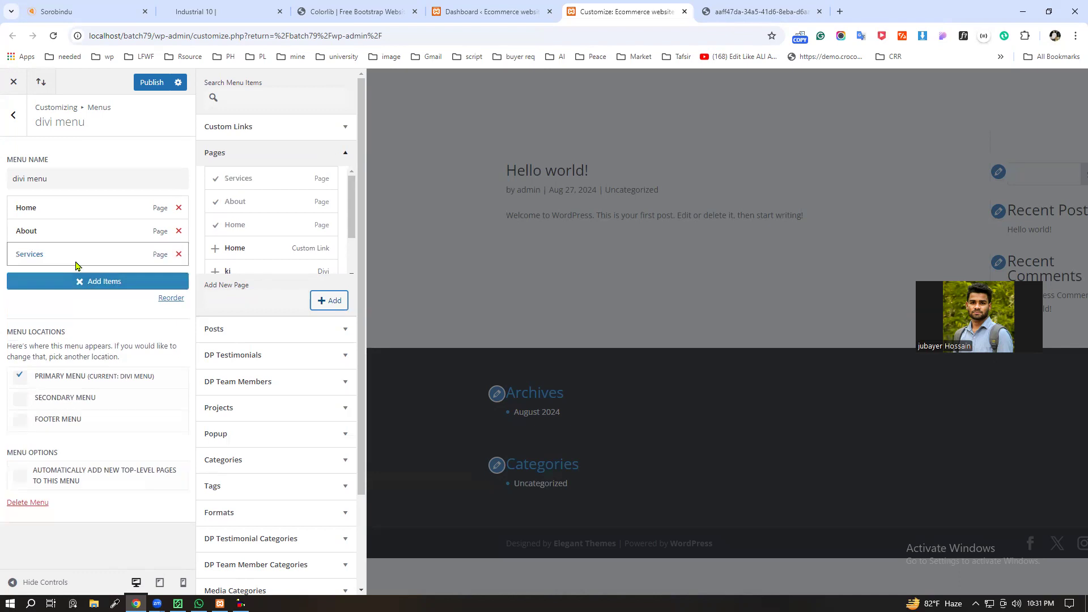
{"action": "left_click", "coordinate": [327, 300]}
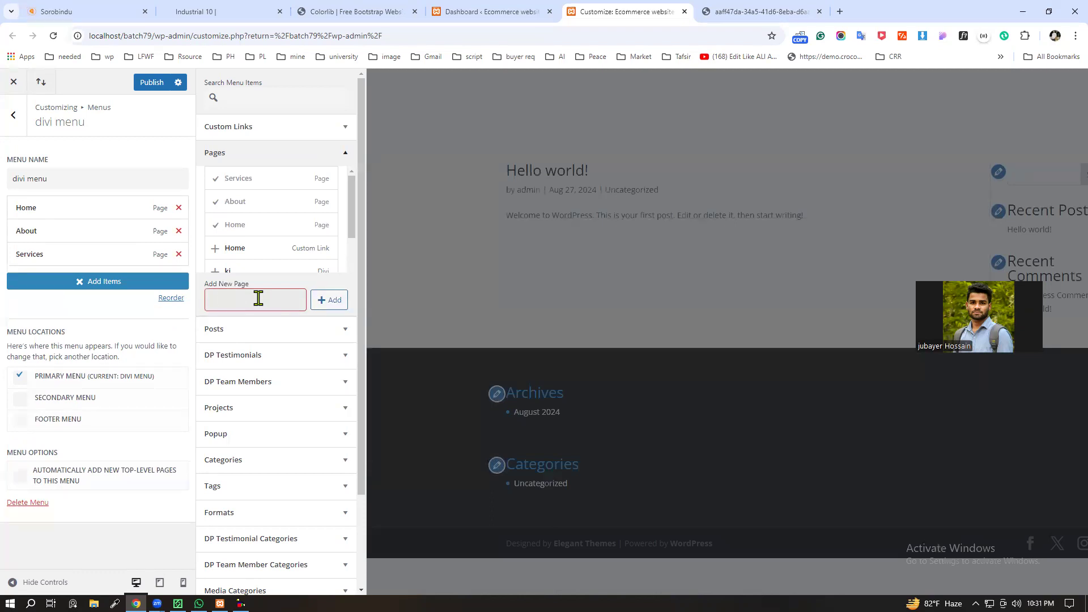
{"action": "left_click", "coordinate": [337, 305]}
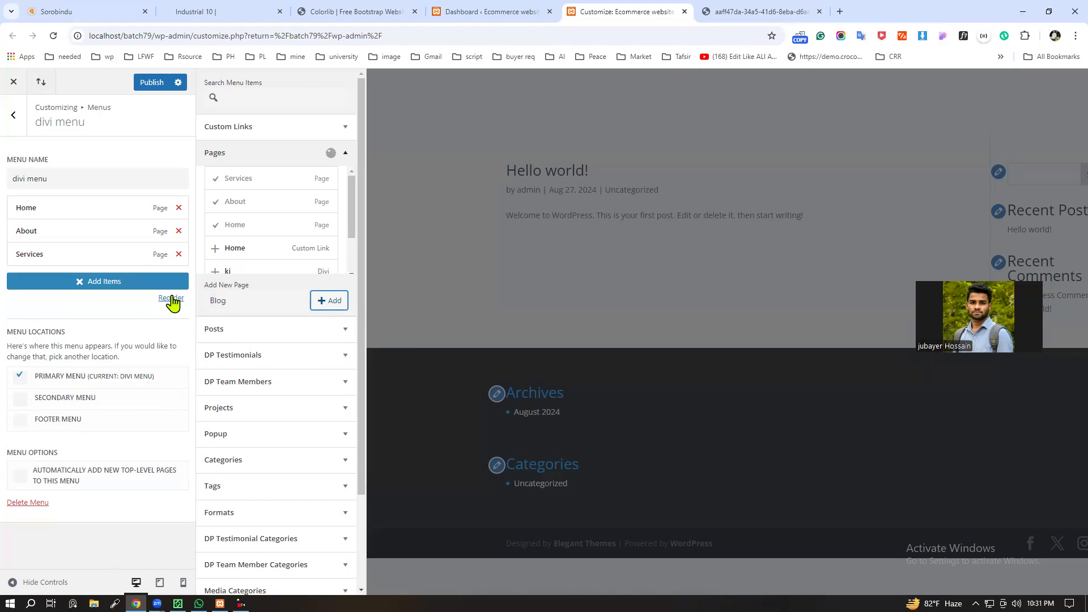
{"action": "left_click", "coordinate": [331, 302]}
Step: Create a new Contact page as the last item of the divi menu and publish the changes
{"action": "left_click", "coordinate": [249, 297]}
{"action": "type", "text": "COnntac"}
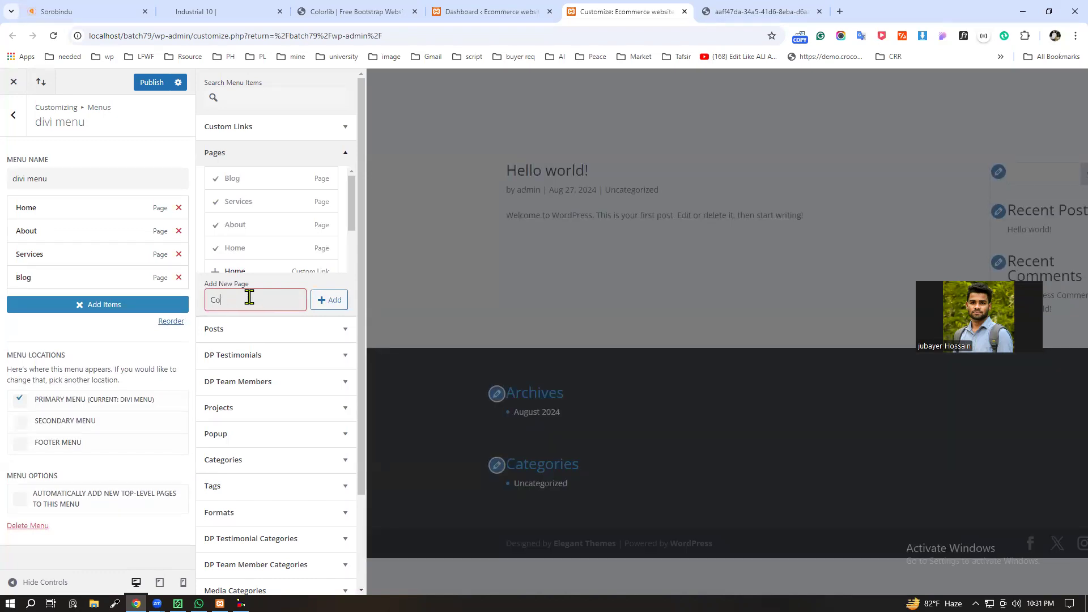
{"action": "left_click", "coordinate": [330, 302]}
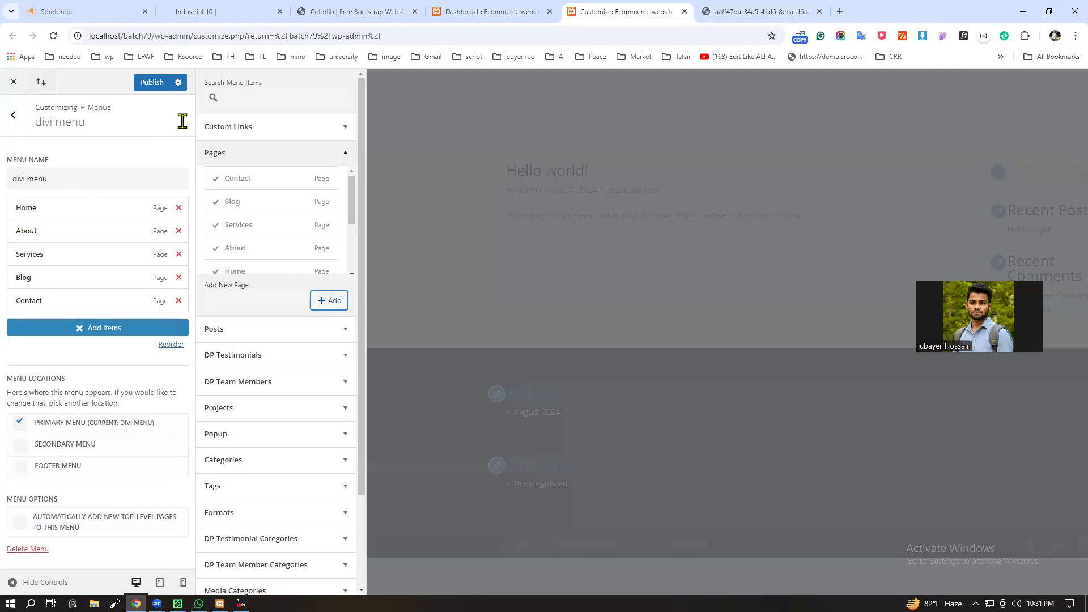
{"action": "left_click", "coordinate": [151, 82]}
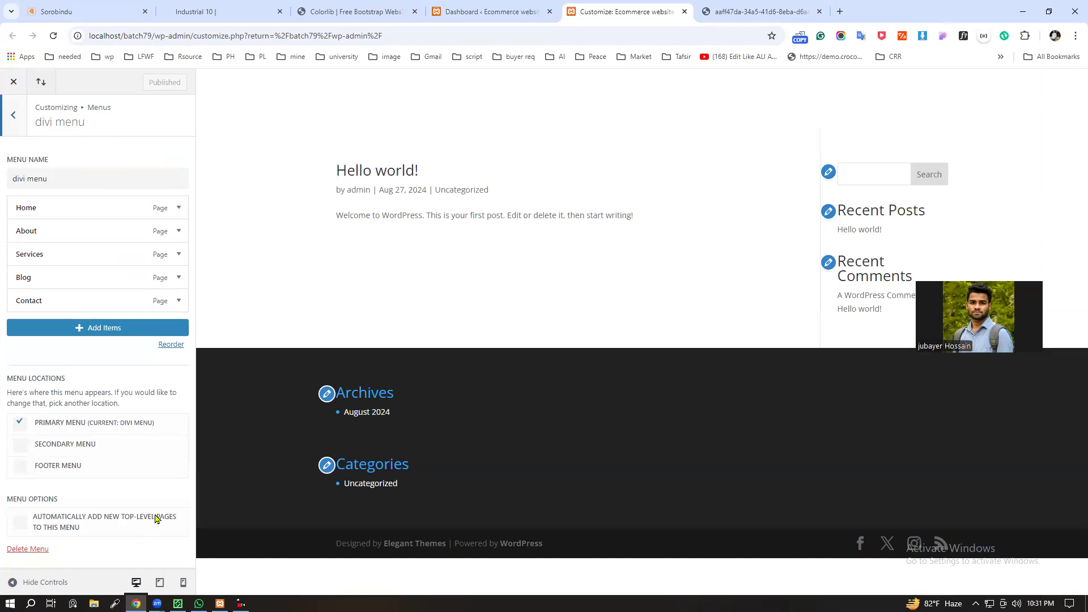
Step: Open the Menus admin page from the dashboard and save the divi menu
{"action": "left_click", "coordinate": [476, 10]}
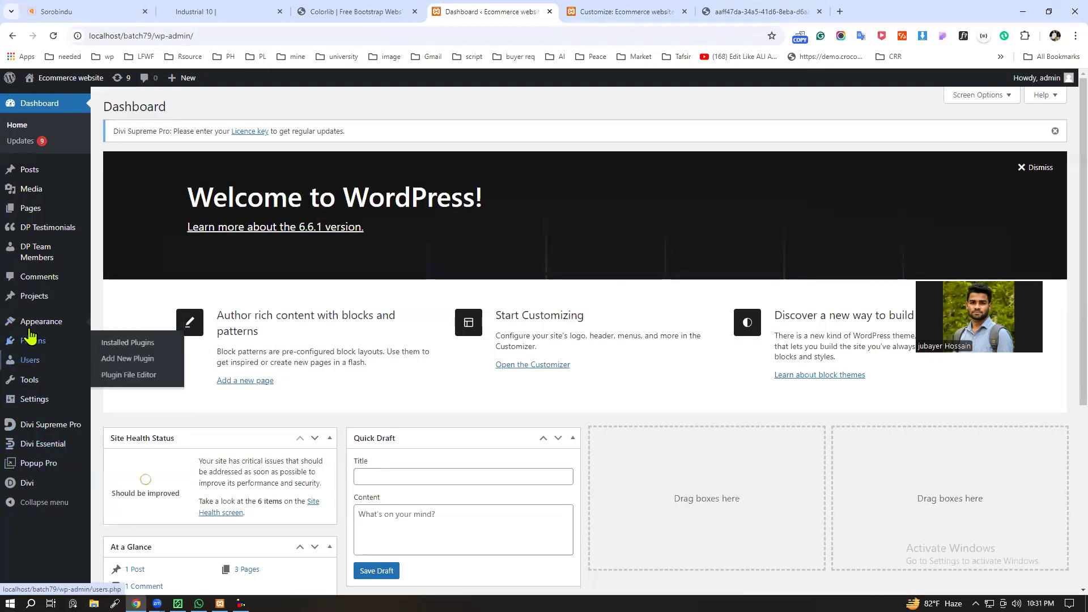
{"action": "mouse_move", "coordinate": [34, 321]}
{"action": "left_click", "coordinate": [119, 391]}
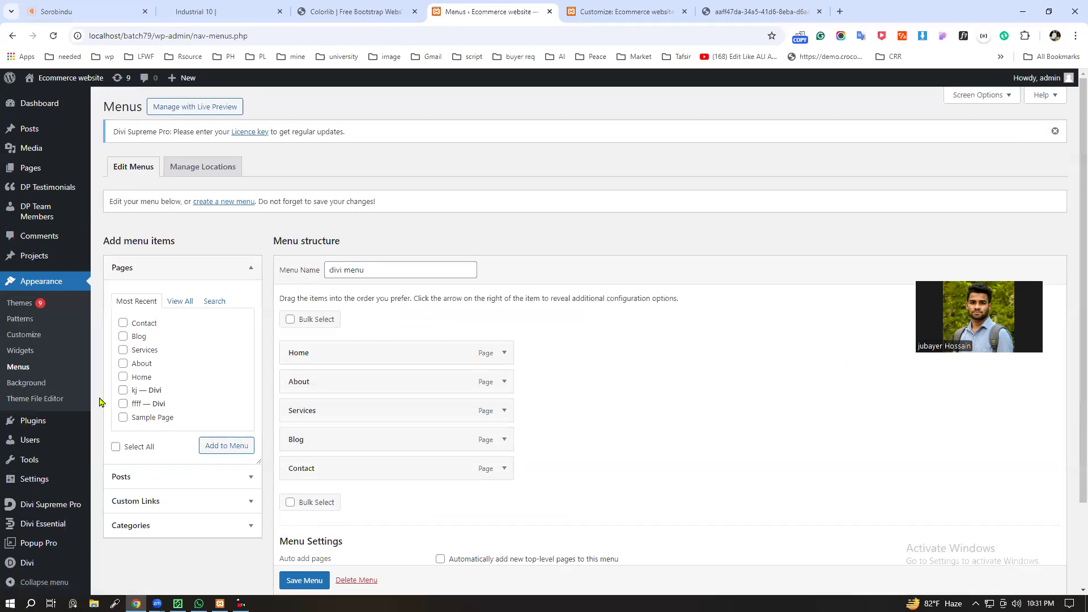
{"action": "scroll", "coordinate": [255, 406], "scroll_direction": "down", "scroll_amount": 2}
{"action": "left_click", "coordinate": [299, 532]}
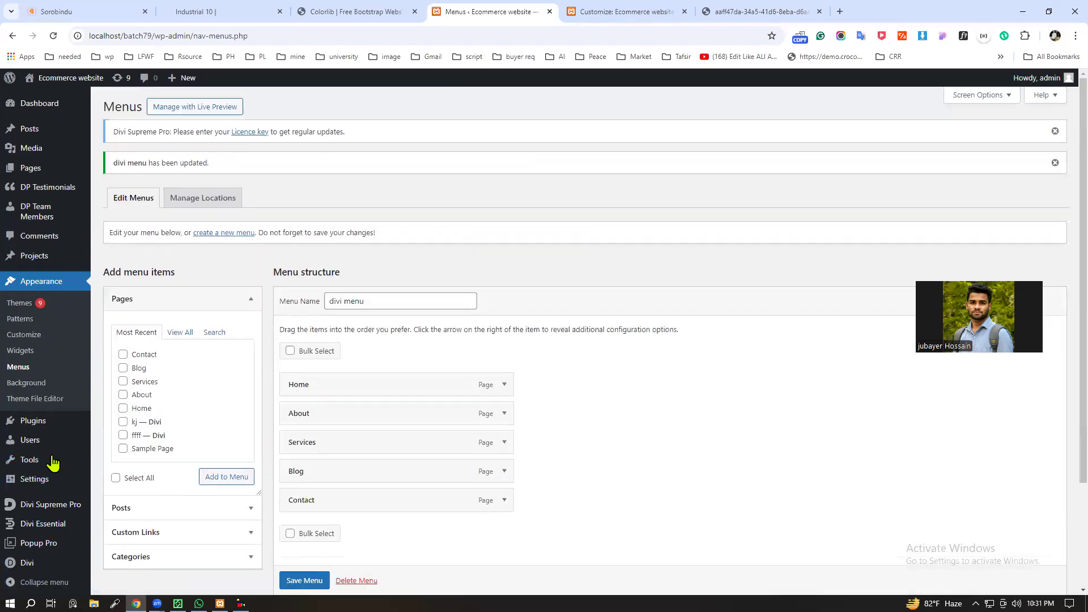
Step: Open the site's front page in a new browser tab and close the Customizer tab
{"action": "mouse_move", "coordinate": [62, 79]}
{"action": "right_click", "coordinate": [74, 104]}
{"action": "left_click", "coordinate": [79, 107]}
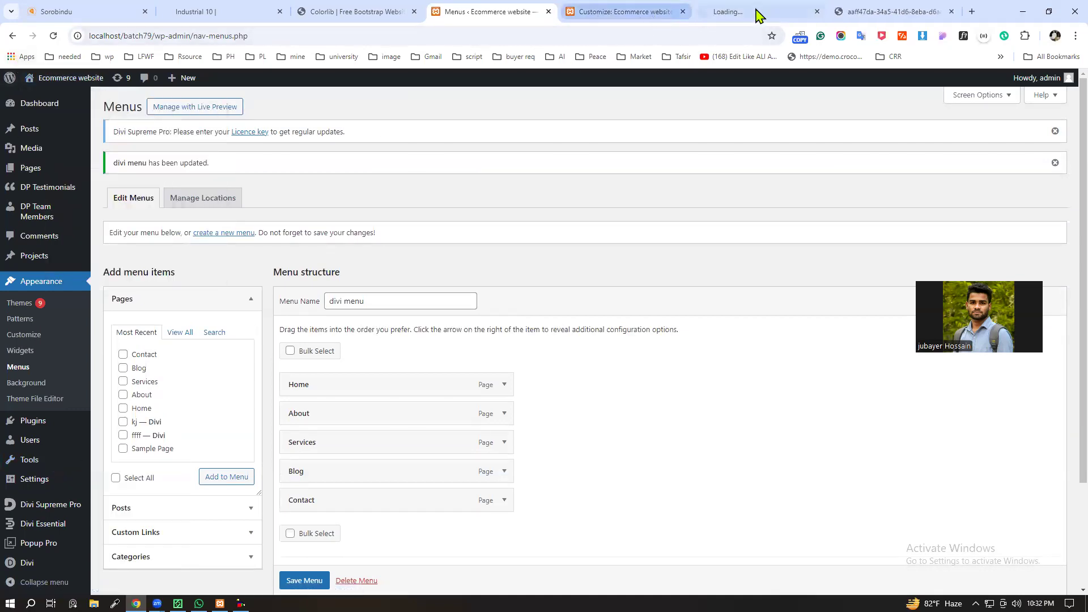
{"action": "left_click", "coordinate": [710, 21]}
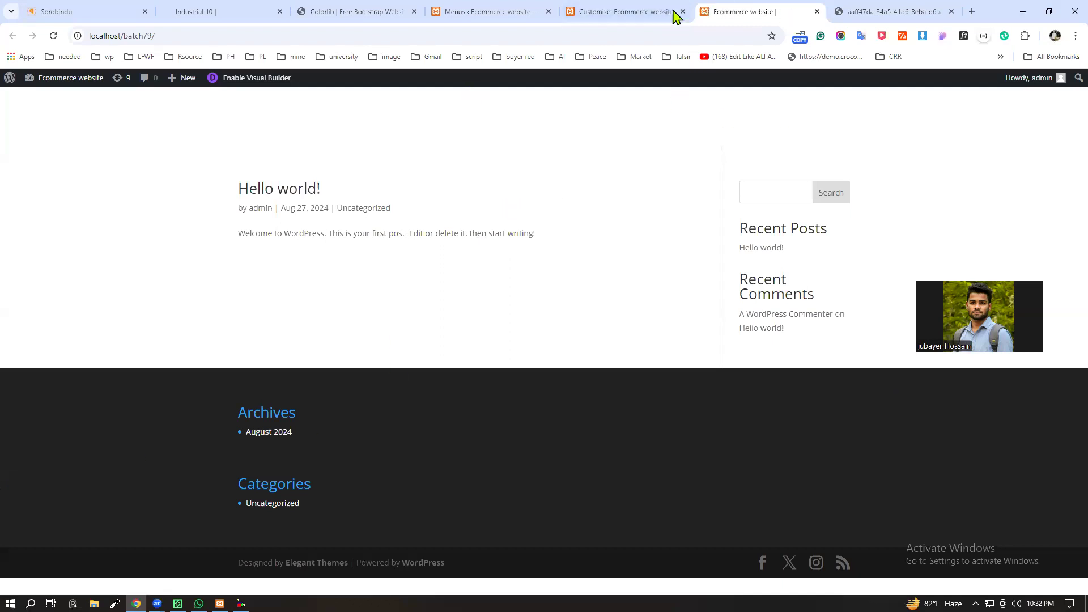
{"action": "left_click", "coordinate": [601, 12]}
{"action": "left_click", "coordinate": [682, 11]}
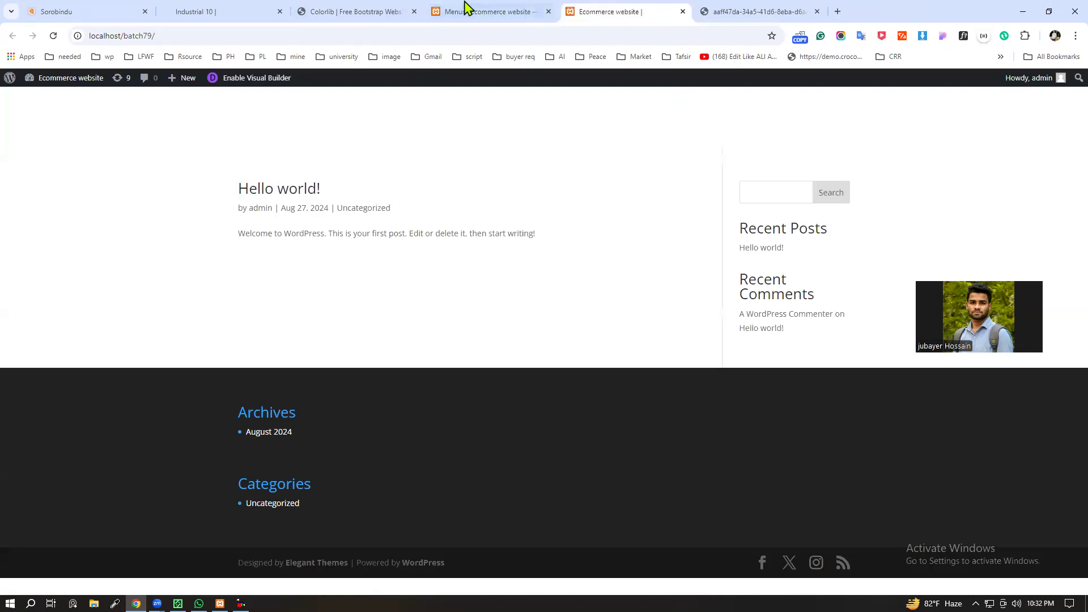
Step: Compare the site's front page with the footer reference image and the Colorlib template's header
{"action": "left_click", "coordinate": [453, 11]}
{"action": "left_click", "coordinate": [595, 11]}
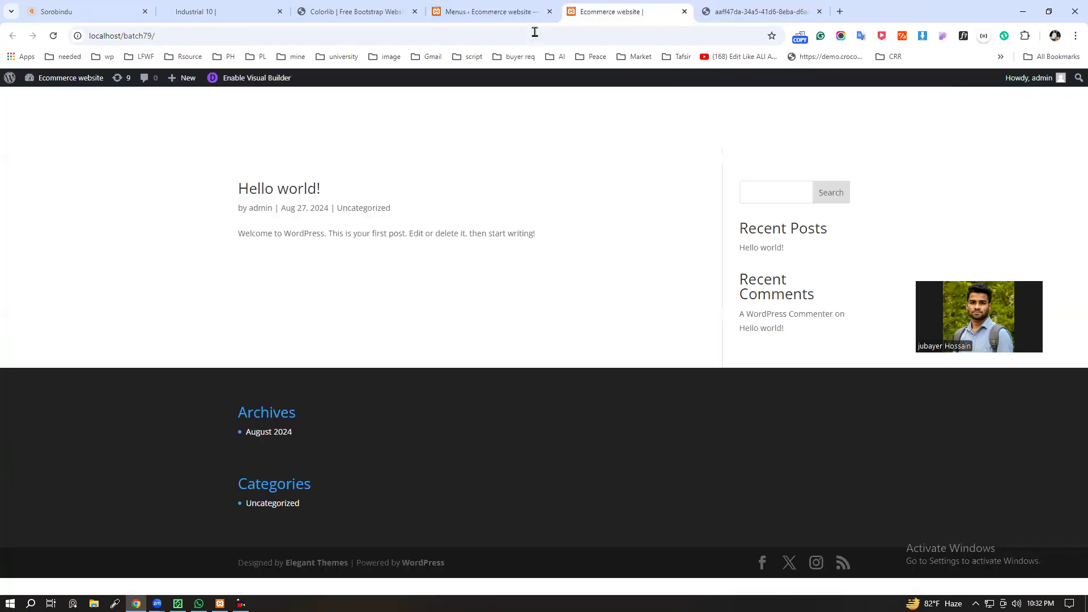
{"action": "left_click", "coordinate": [760, 10]}
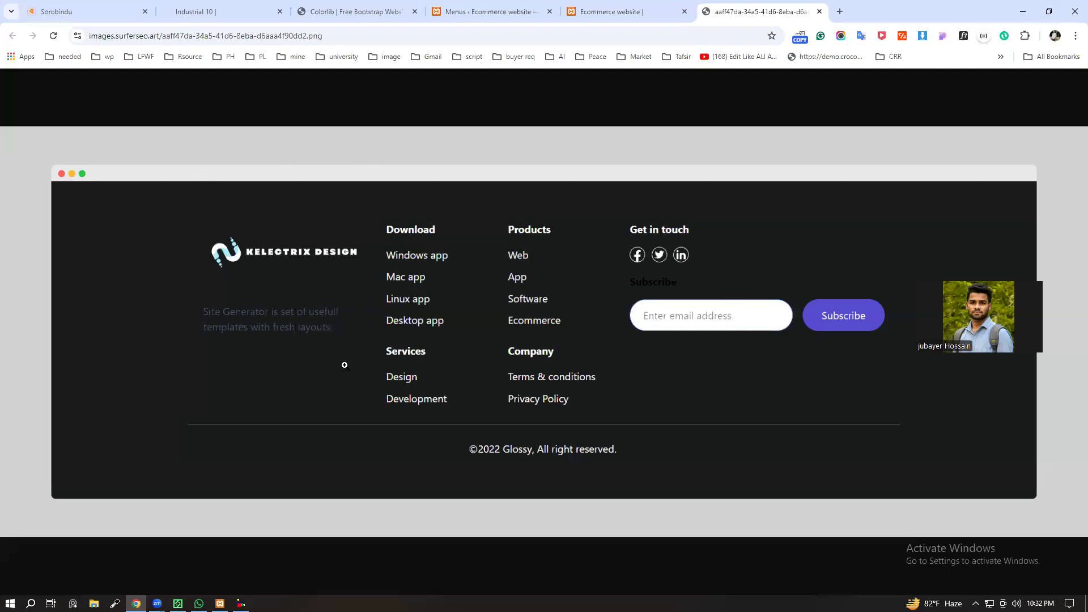
{"action": "left_click", "coordinate": [629, 10]}
{"action": "left_click", "coordinate": [422, 11]}
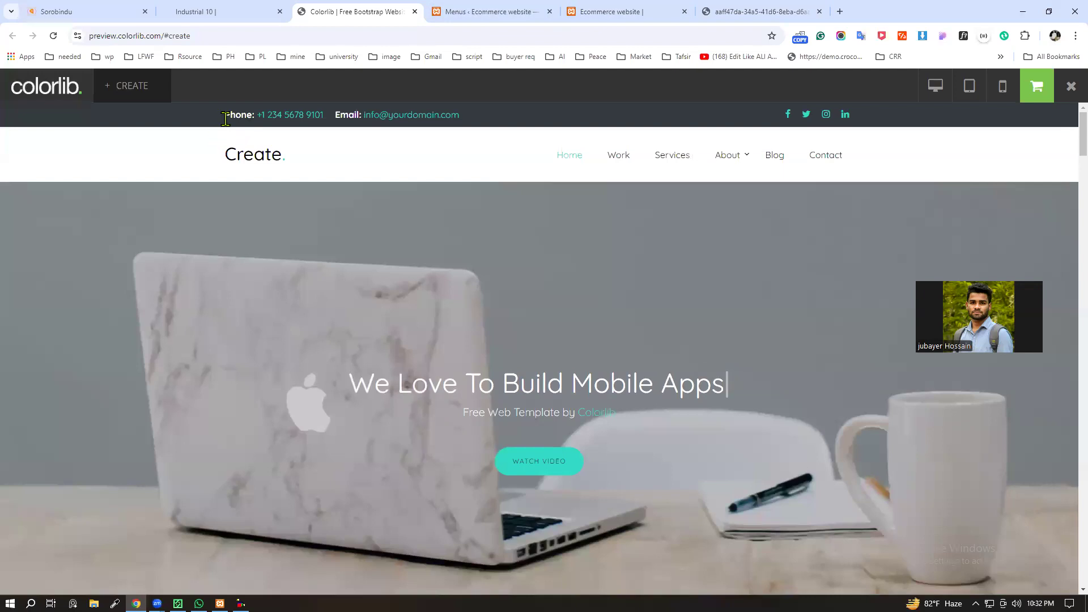
{"action": "left_click", "coordinate": [776, 10]}
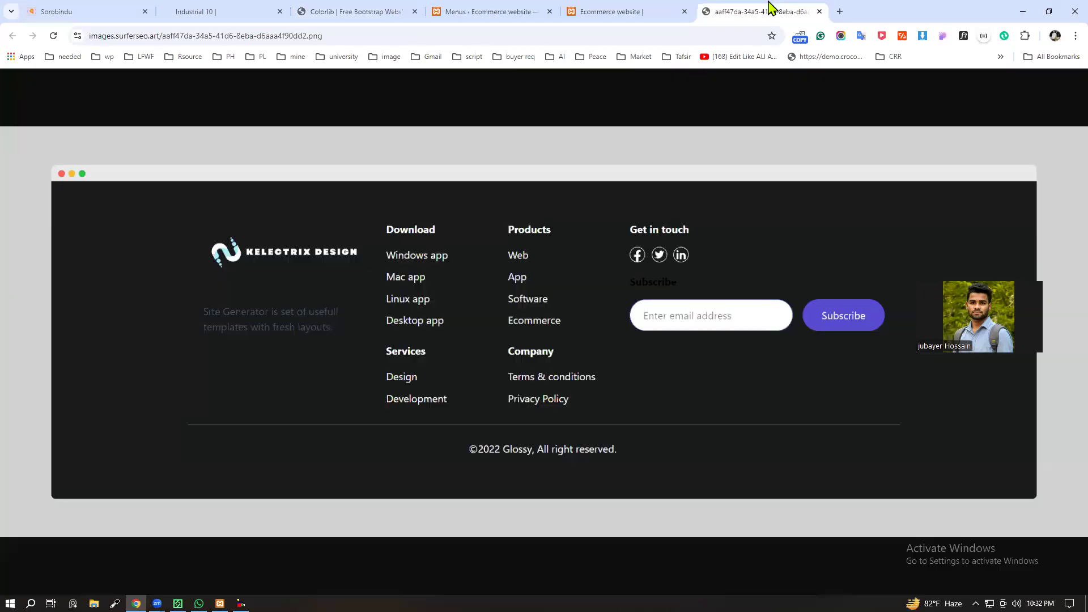
{"action": "left_click", "coordinate": [487, 7]}
{"action": "left_click", "coordinate": [600, 11]}
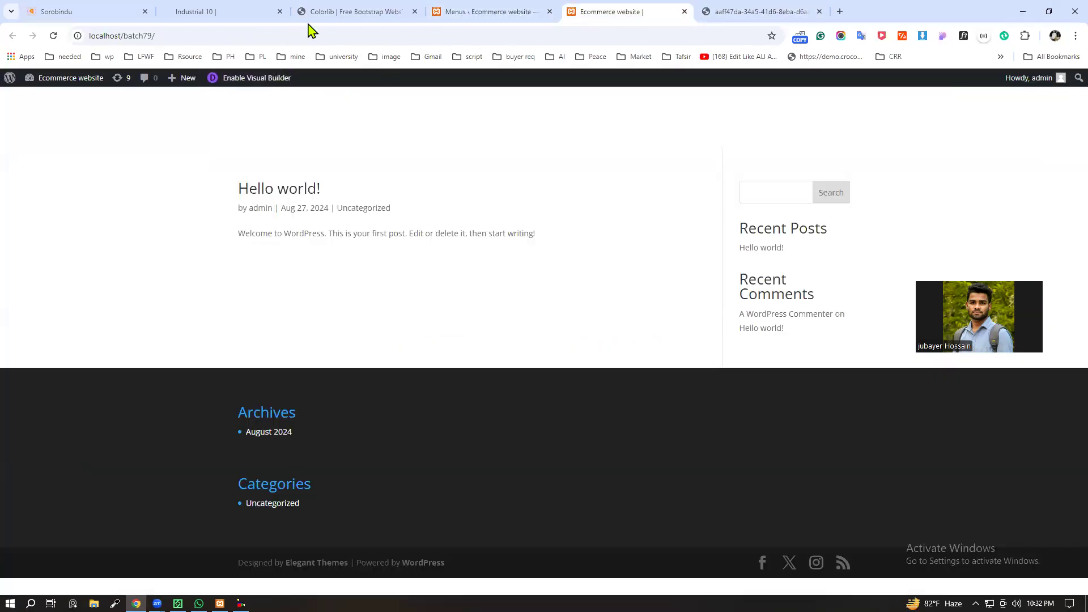
{"action": "left_click", "coordinate": [340, 11]}
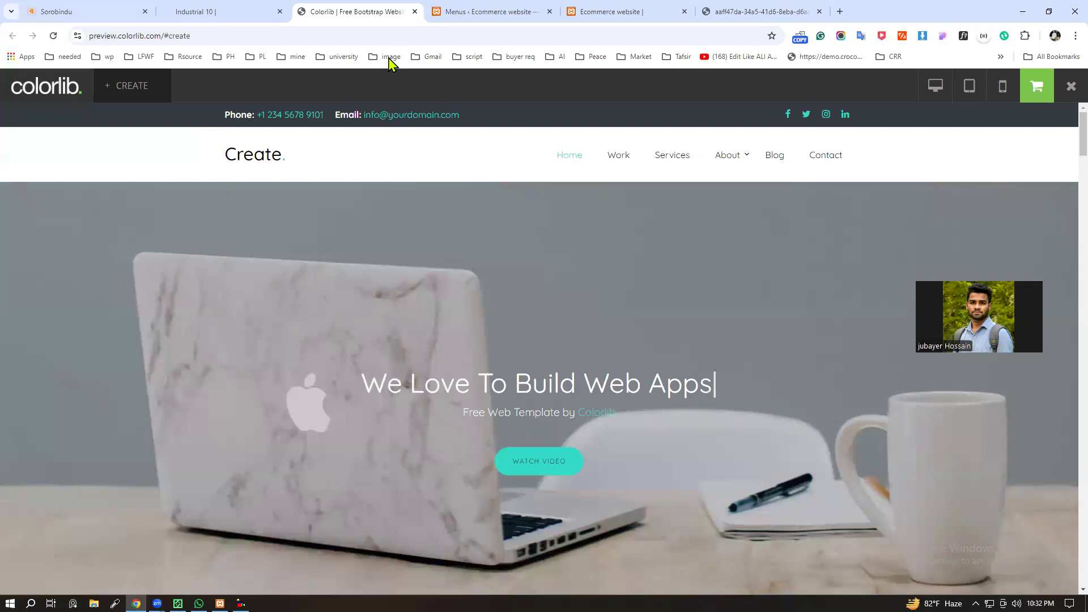
Step: Open the Divi Theme Builder in a new tab and delete the global header from the Default Website Template
{"action": "left_click", "coordinate": [481, 11]}
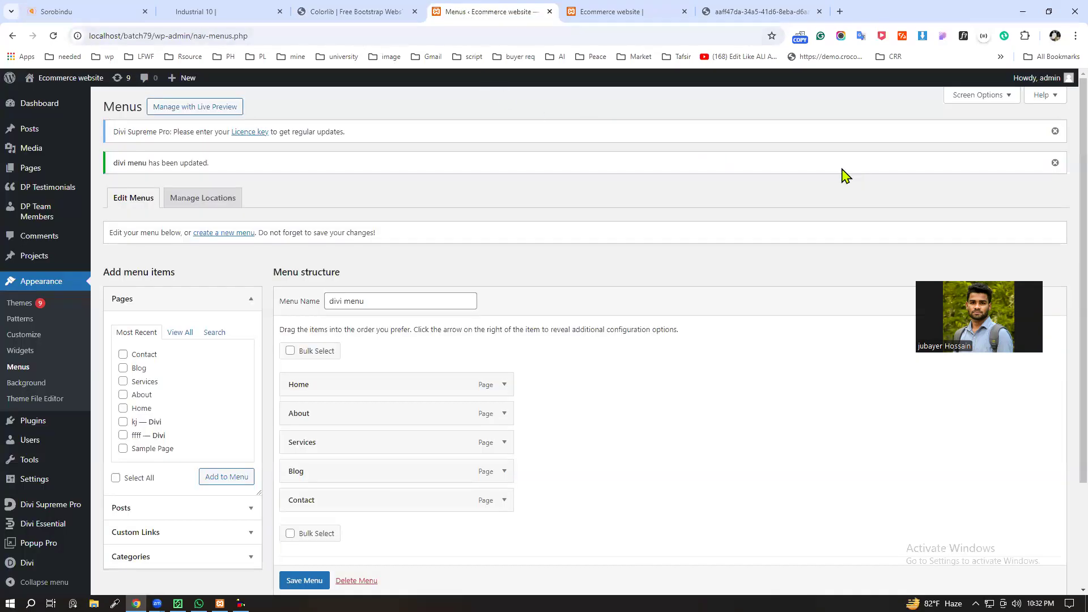
{"action": "scroll", "coordinate": [105, 539], "scroll_direction": "down", "scroll_amount": 2}
{"action": "mouse_move", "coordinate": [33, 566]}
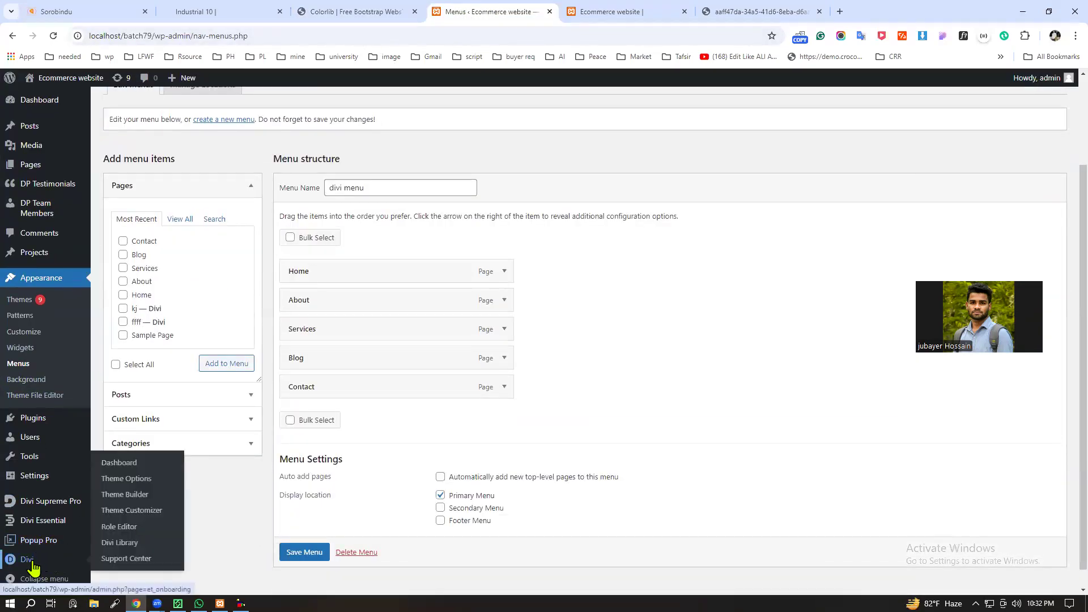
{"action": "middle_click", "coordinate": [129, 494]}
{"action": "left_click", "coordinate": [632, 8]}
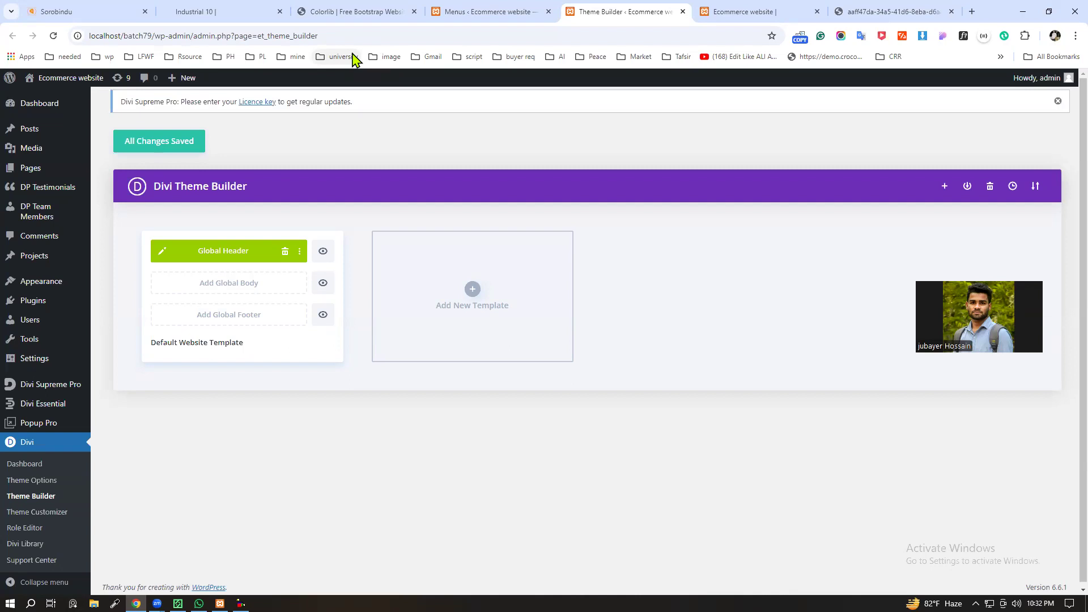
{"action": "left_click", "coordinate": [285, 251]}
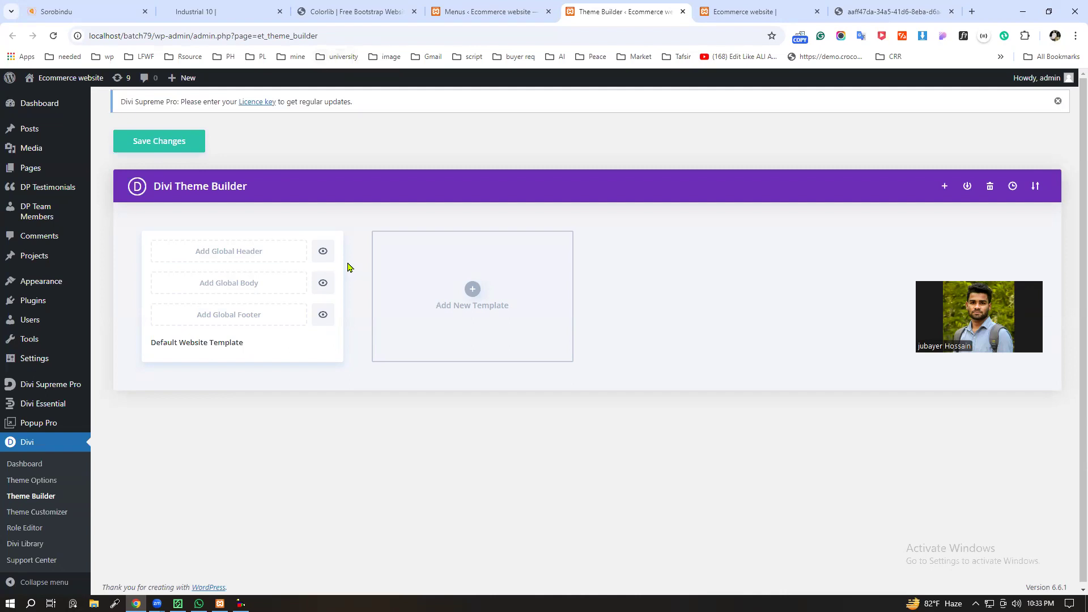
Step: Build a new global header and insert a row with two equal columns in its section
{"action": "left_click", "coordinate": [218, 257]}
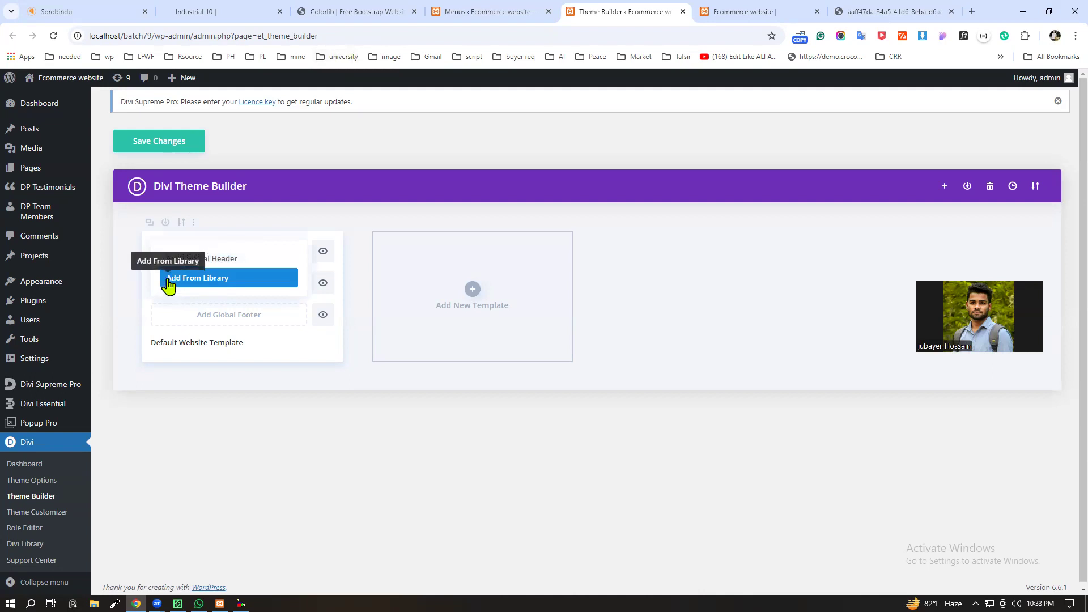
{"action": "left_click", "coordinate": [196, 262]}
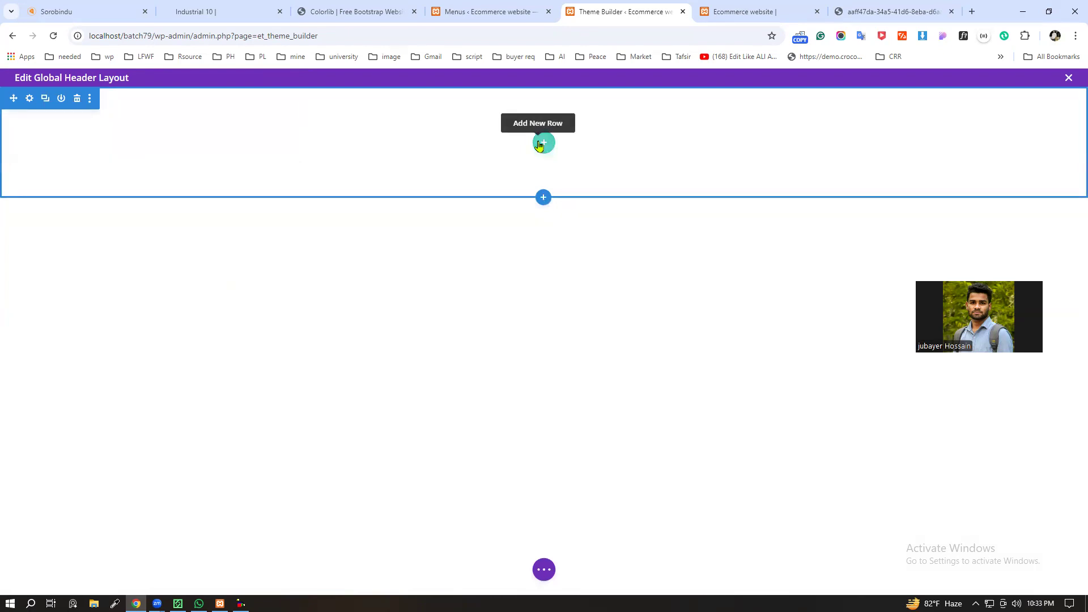
{"action": "left_click", "coordinate": [542, 144]}
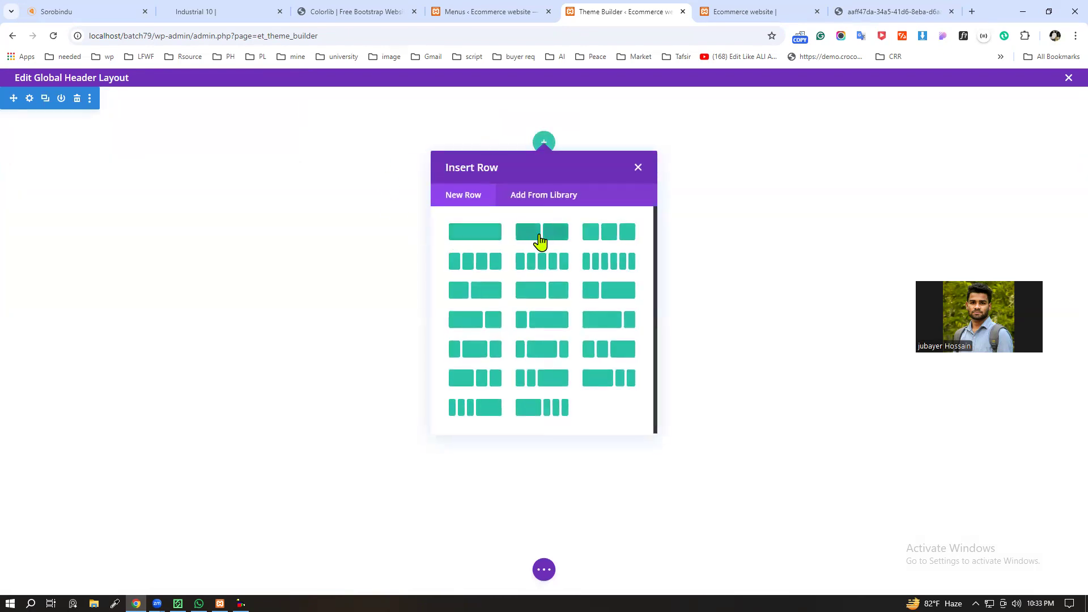
{"action": "left_click", "coordinate": [602, 233]}
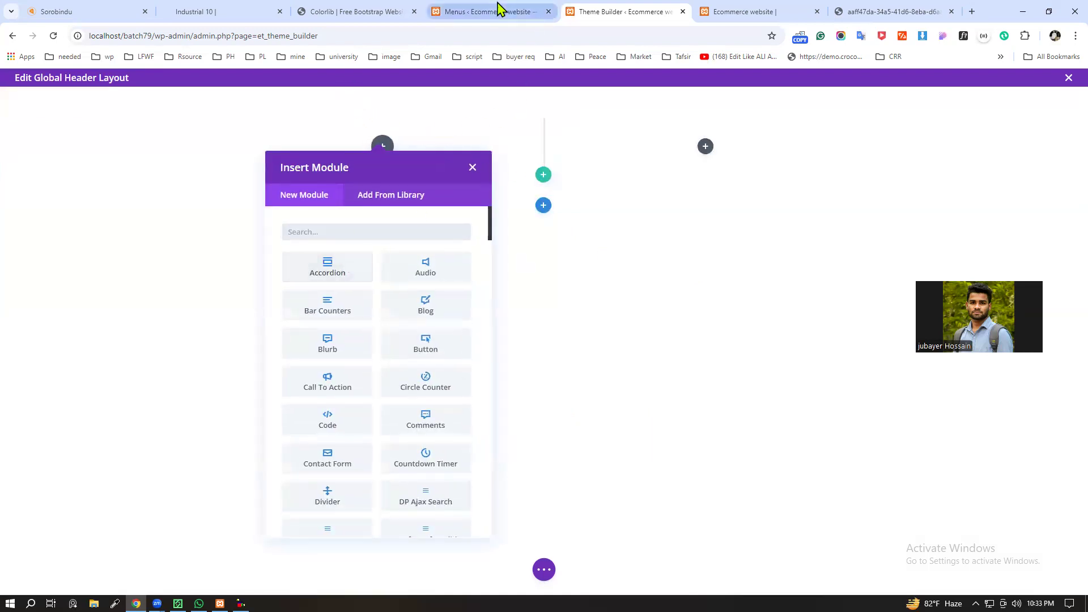
Step: Copy the phone label and number from the top bar of the Colorlib reference template
{"action": "left_click", "coordinate": [363, 10]}
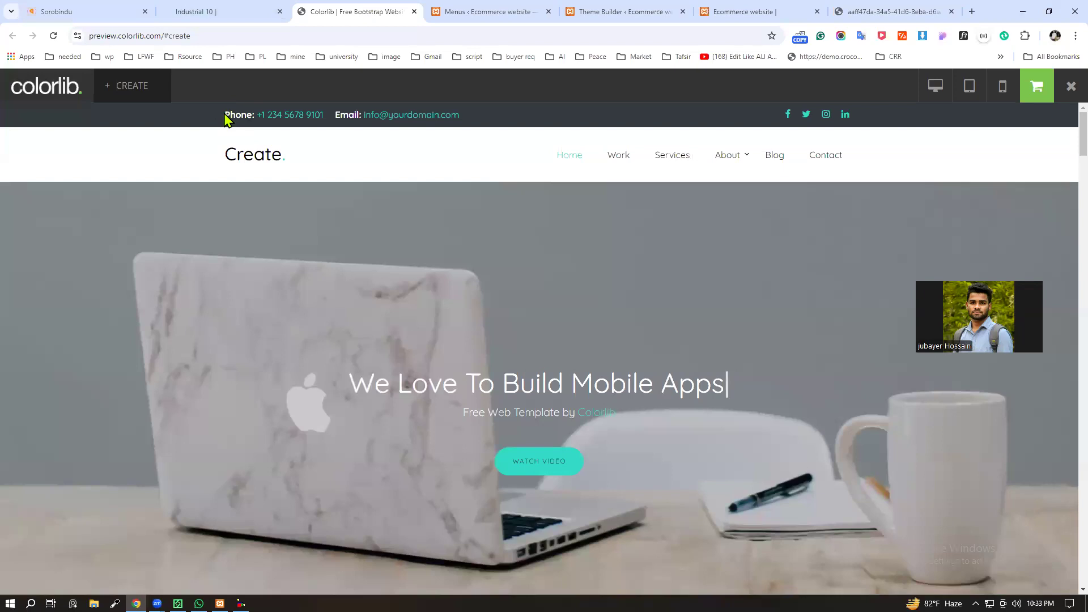
{"action": "left_click_drag", "start_coordinate": [224, 115], "coordinate": [497, 122]}
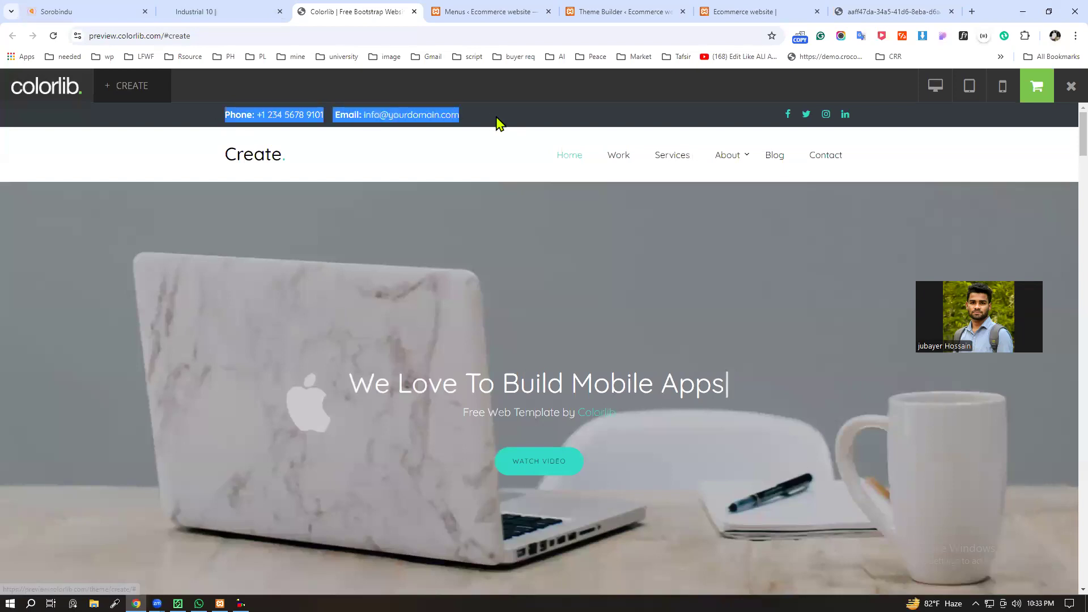
{"action": "left_click", "coordinate": [301, 122]}
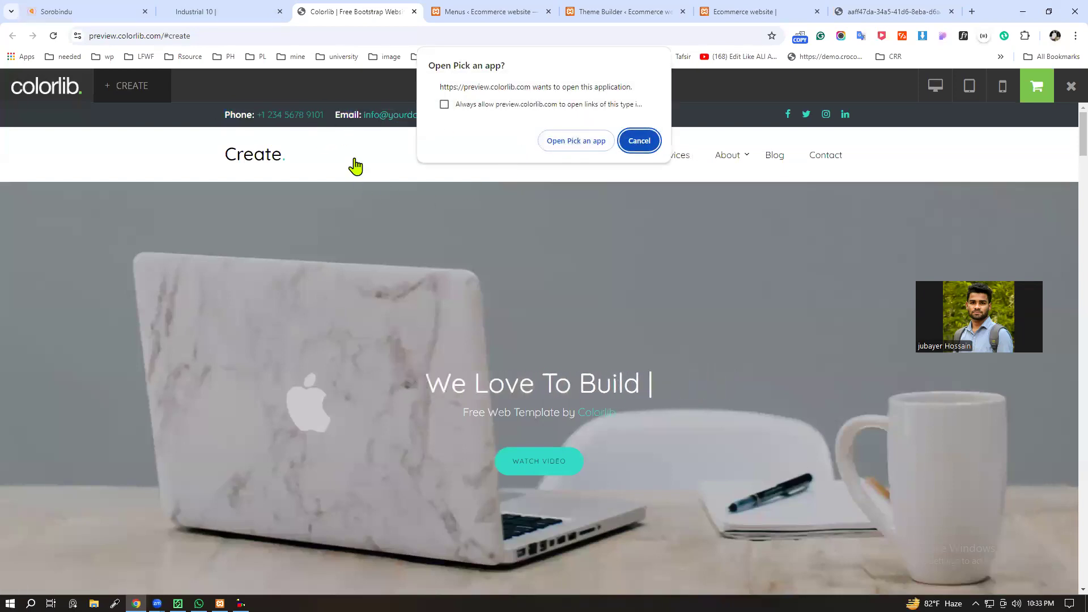
{"action": "left_click", "coordinate": [649, 145]}
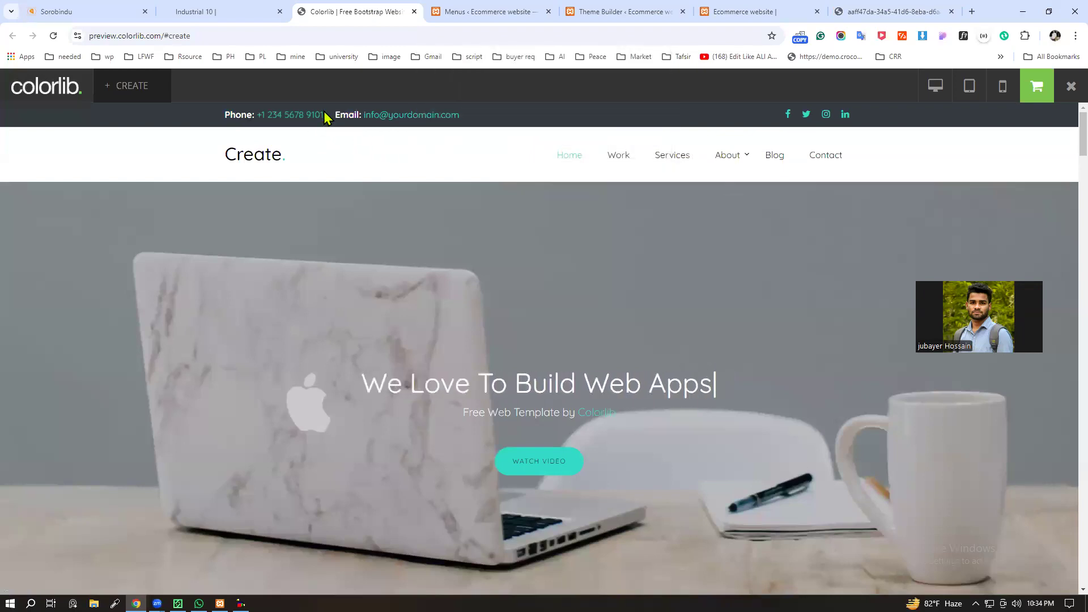
{"action": "left_click_drag", "start_coordinate": [325, 116], "coordinate": [226, 114]}
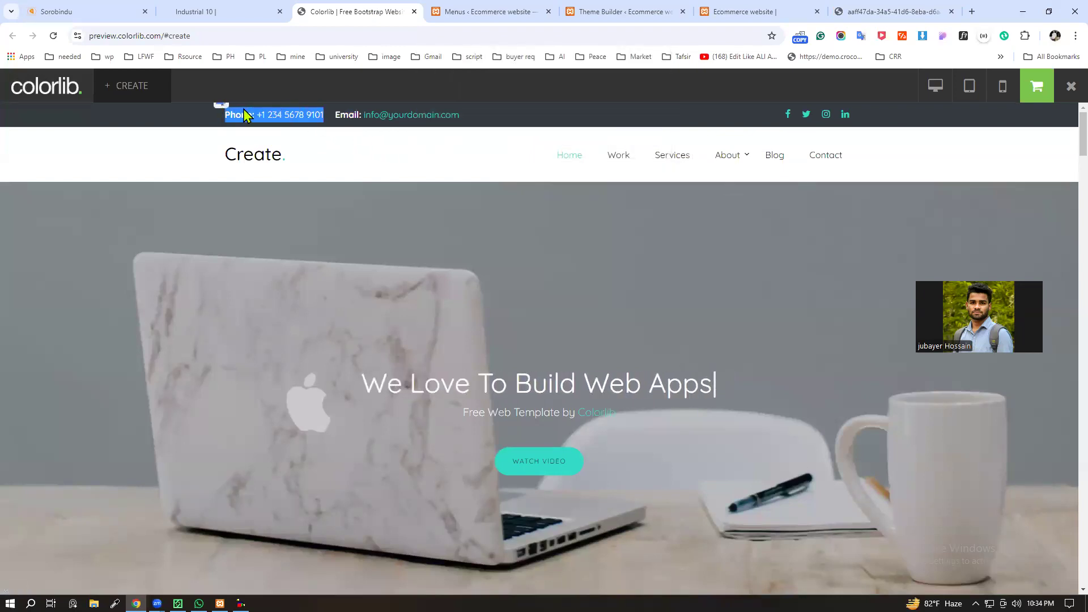
{"action": "right_click", "coordinate": [243, 110]}
{"action": "left_click", "coordinate": [276, 121]}
Step: Return to the Divi Theme Builder and look through the modules available for the row's first column
{"action": "left_click", "coordinate": [538, 11]}
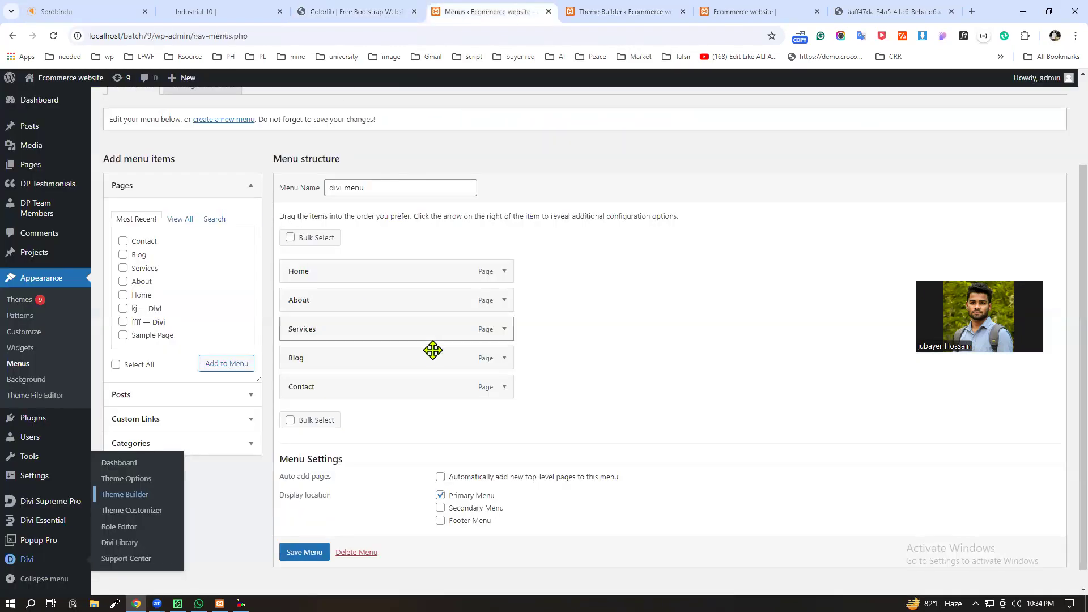
{"action": "left_click", "coordinate": [652, 10]}
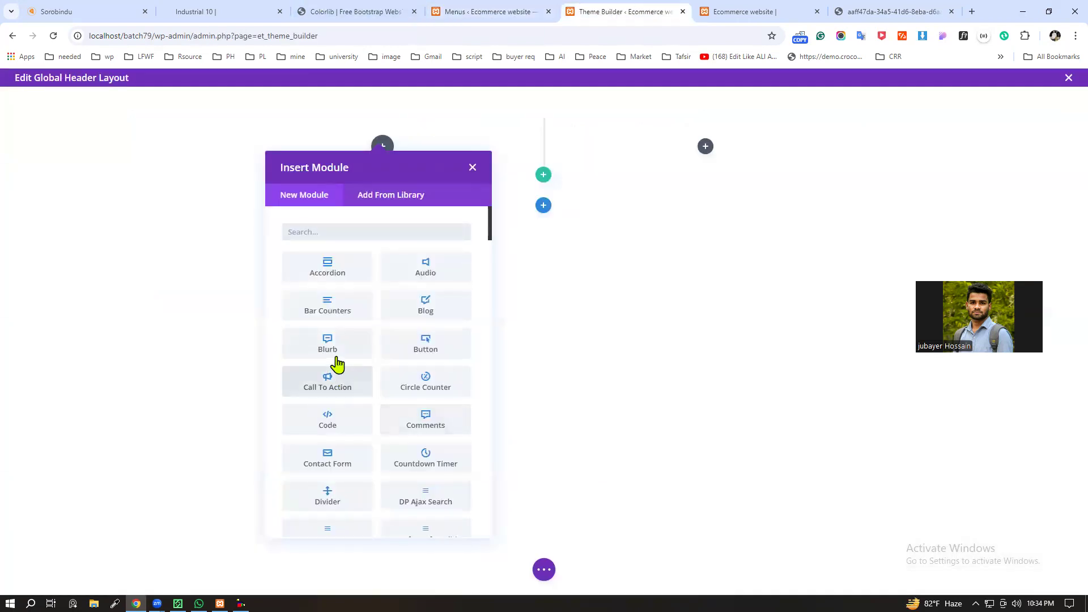
{"action": "scroll", "coordinate": [360, 396], "scroll_direction": "down", "scroll_amount": 3}
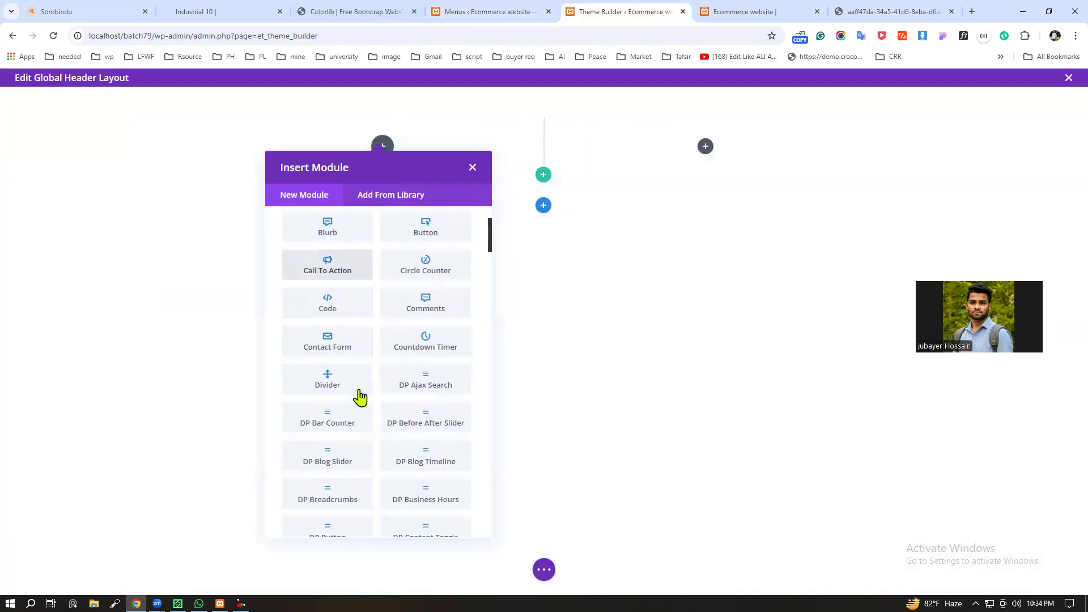
{"action": "scroll", "coordinate": [359, 396], "scroll_direction": "down", "scroll_amount": 12}
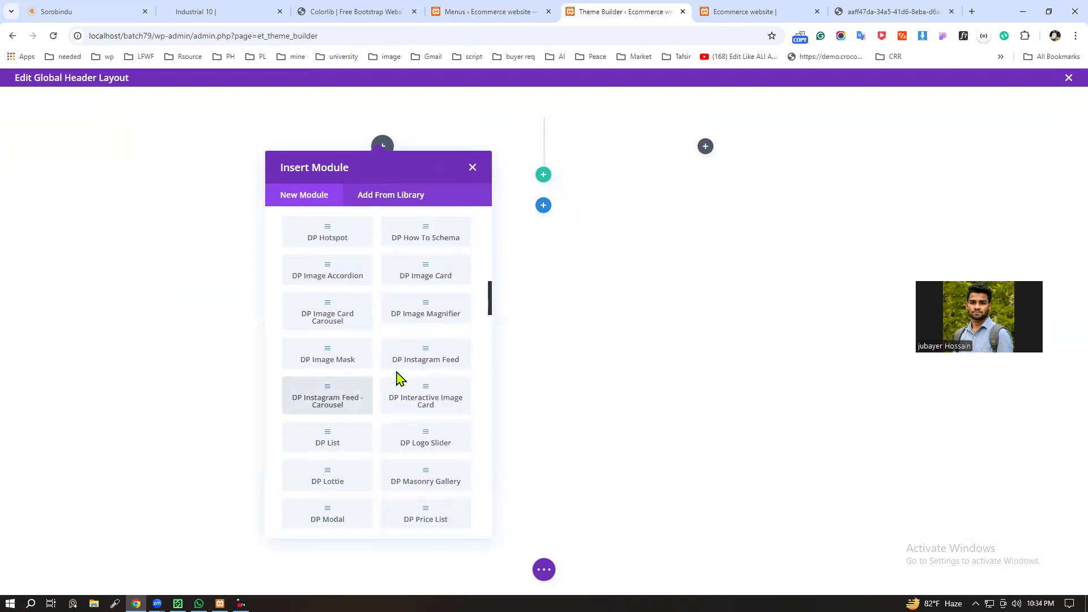
{"action": "scroll", "coordinate": [381, 374], "scroll_direction": "down", "scroll_amount": 7}
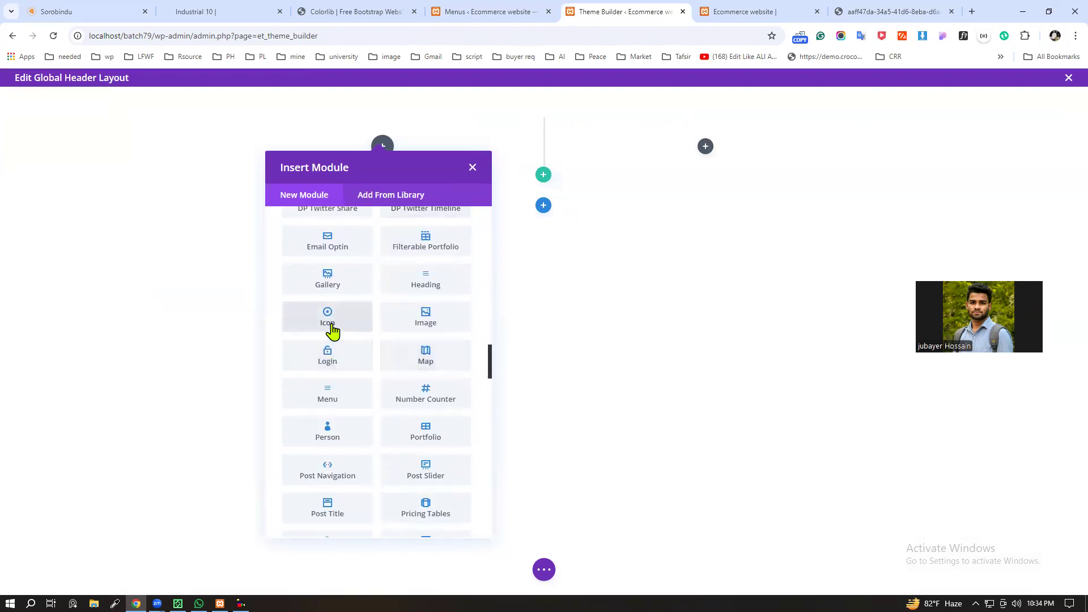
{"action": "scroll", "coordinate": [333, 329], "scroll_direction": "down", "scroll_amount": 3}
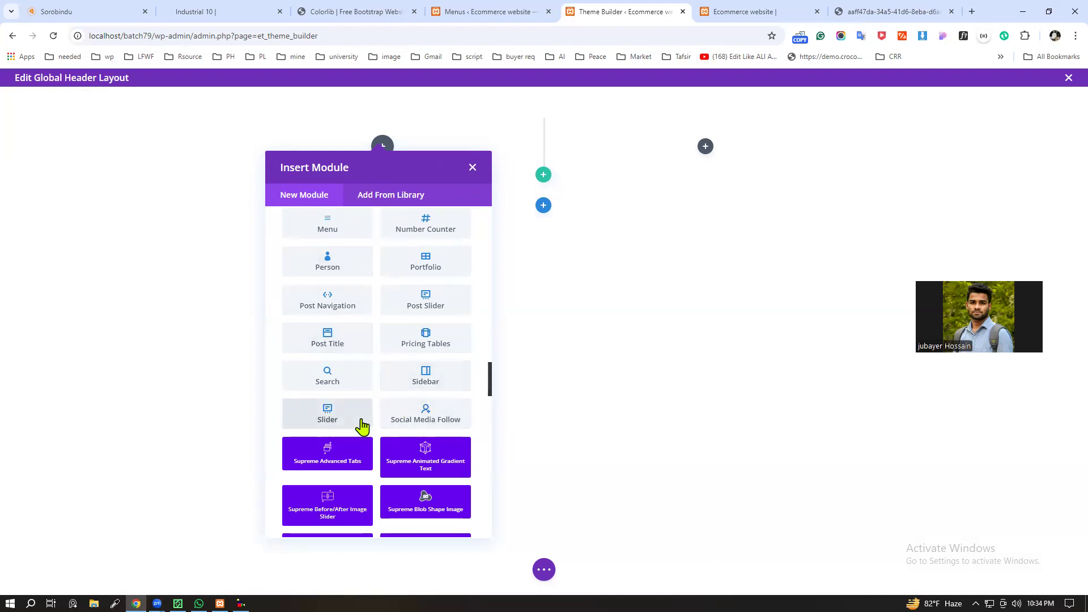
{"action": "scroll", "coordinate": [361, 426], "scroll_direction": "up", "scroll_amount": 1}
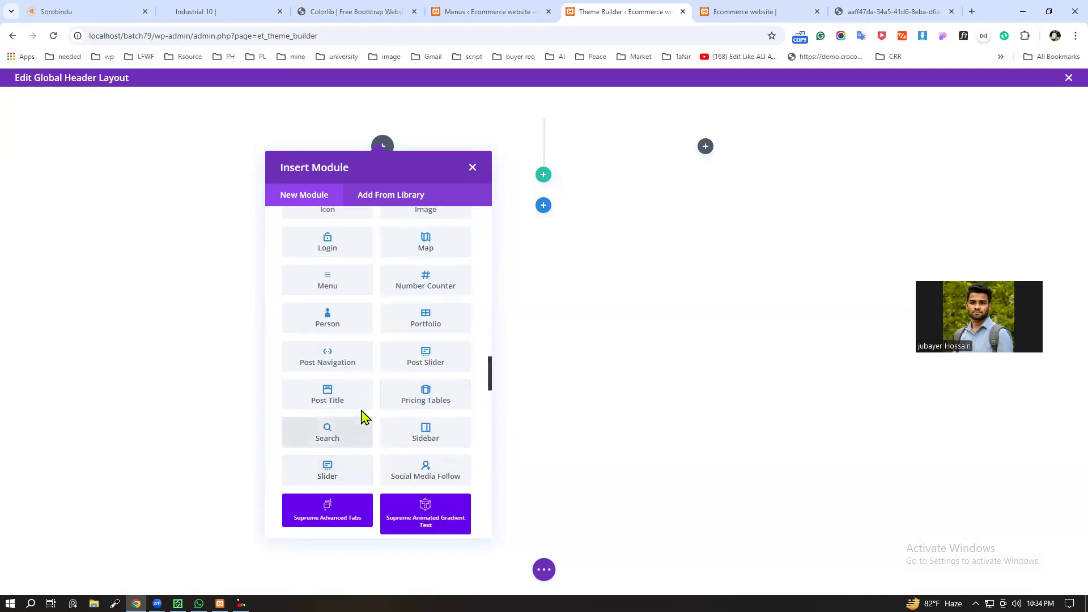
{"action": "scroll", "coordinate": [362, 418], "scroll_direction": "up", "scroll_amount": 1}
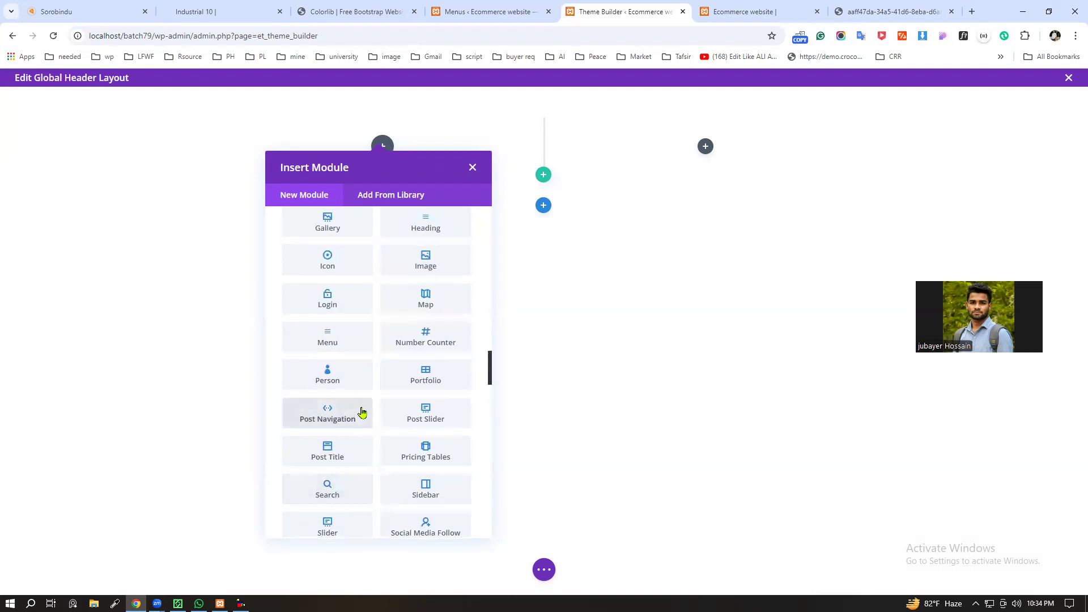
{"action": "scroll", "coordinate": [362, 412], "scroll_direction": "up", "scroll_amount": 1}
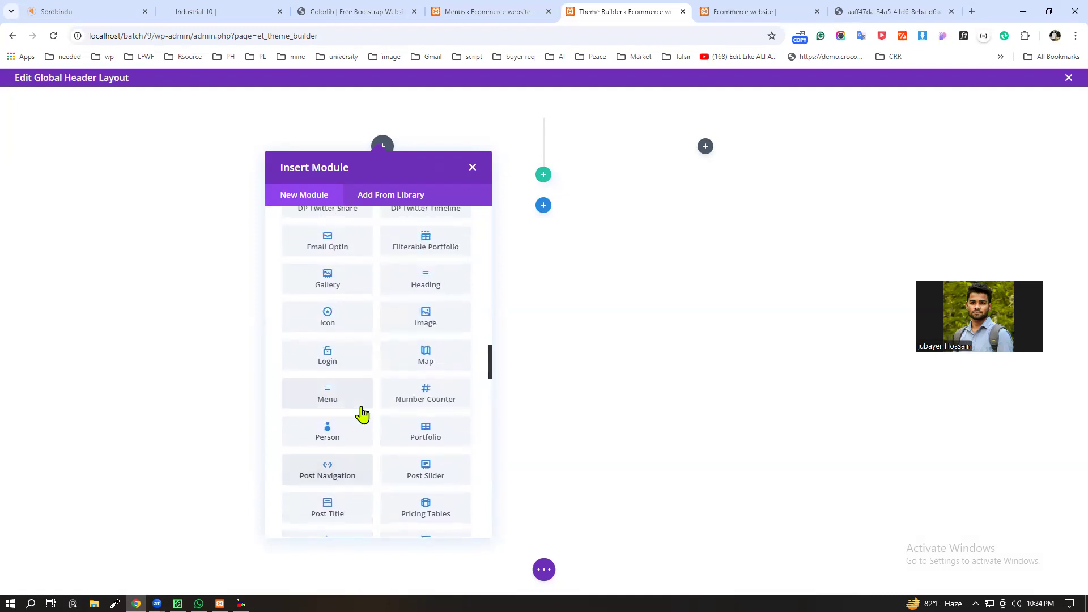
{"action": "scroll", "coordinate": [363, 411], "scroll_direction": "up", "scroll_amount": 4}
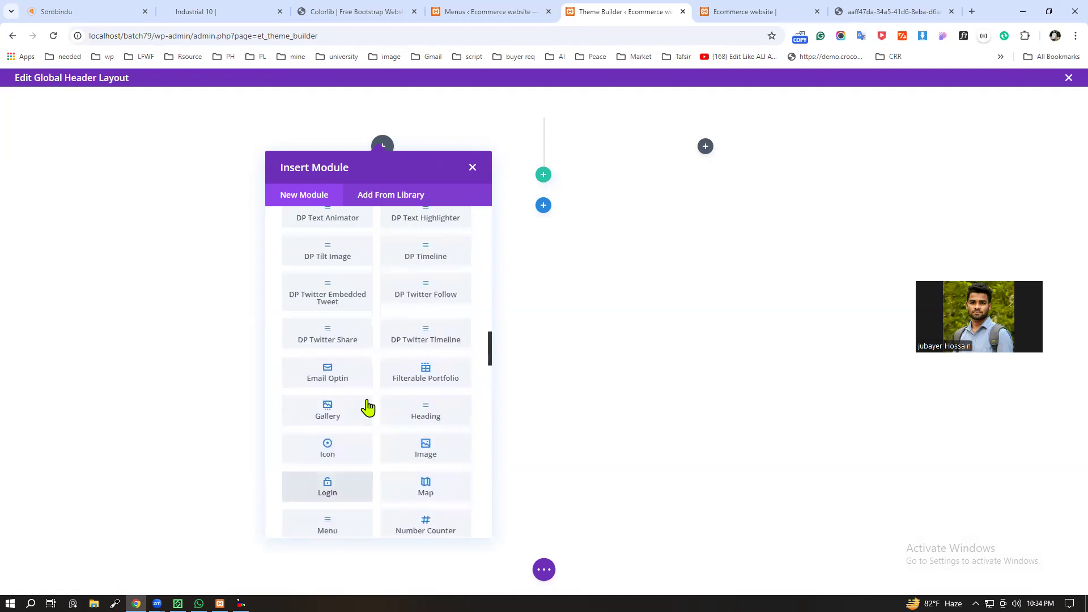
{"action": "scroll", "coordinate": [368, 406], "scroll_direction": "up", "scroll_amount": 20}
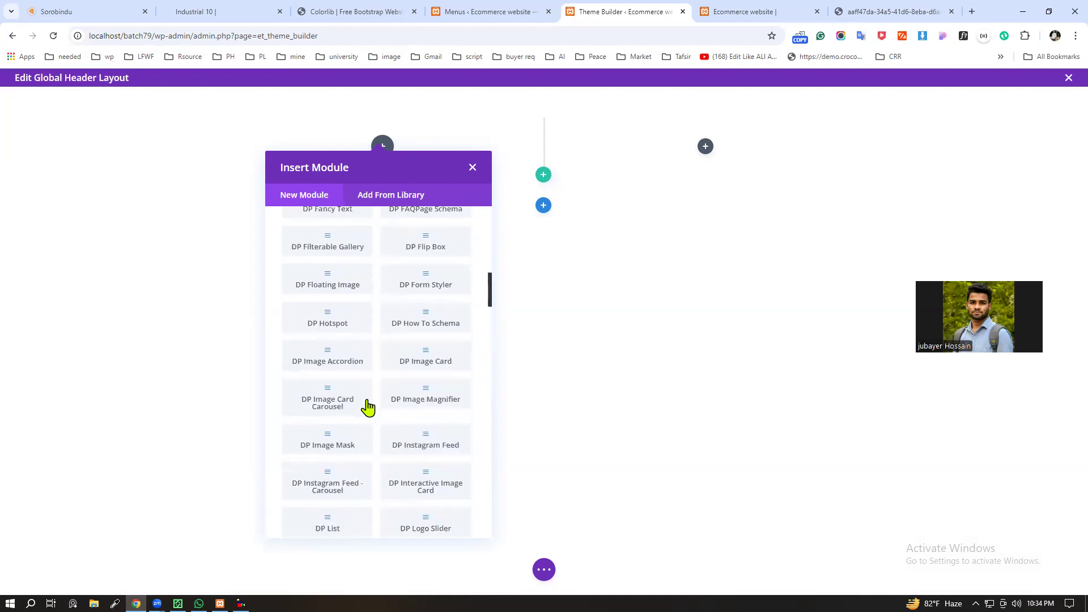
{"action": "scroll", "coordinate": [365, 413], "scroll_direction": "up", "scroll_amount": 3}
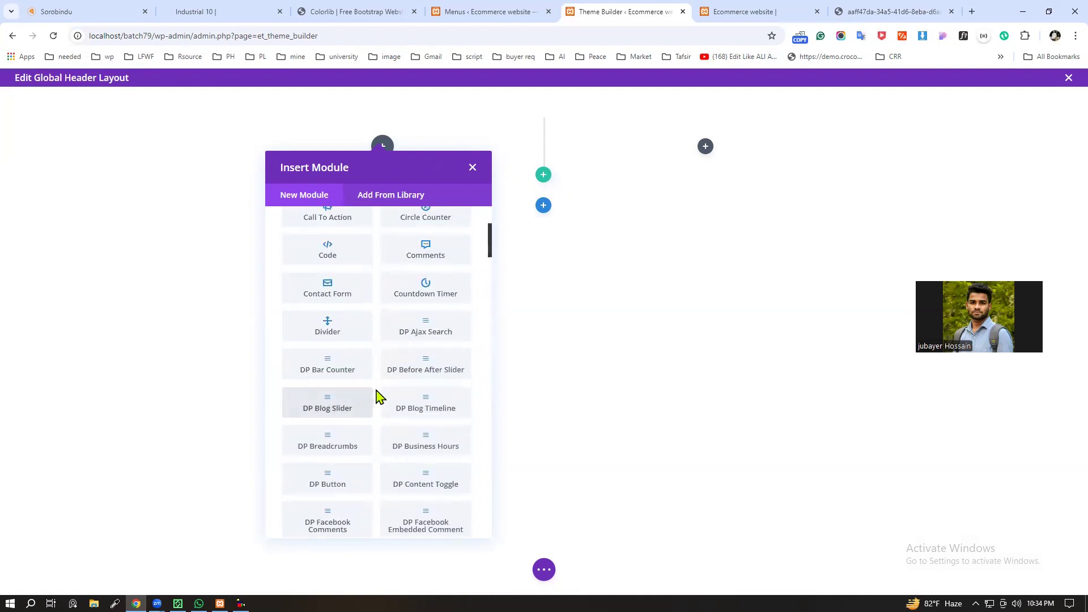
{"action": "scroll", "coordinate": [379, 397], "scroll_direction": "up", "scroll_amount": 1}
{"action": "scroll", "coordinate": [380, 395], "scroll_direction": "up", "scroll_amount": 1}
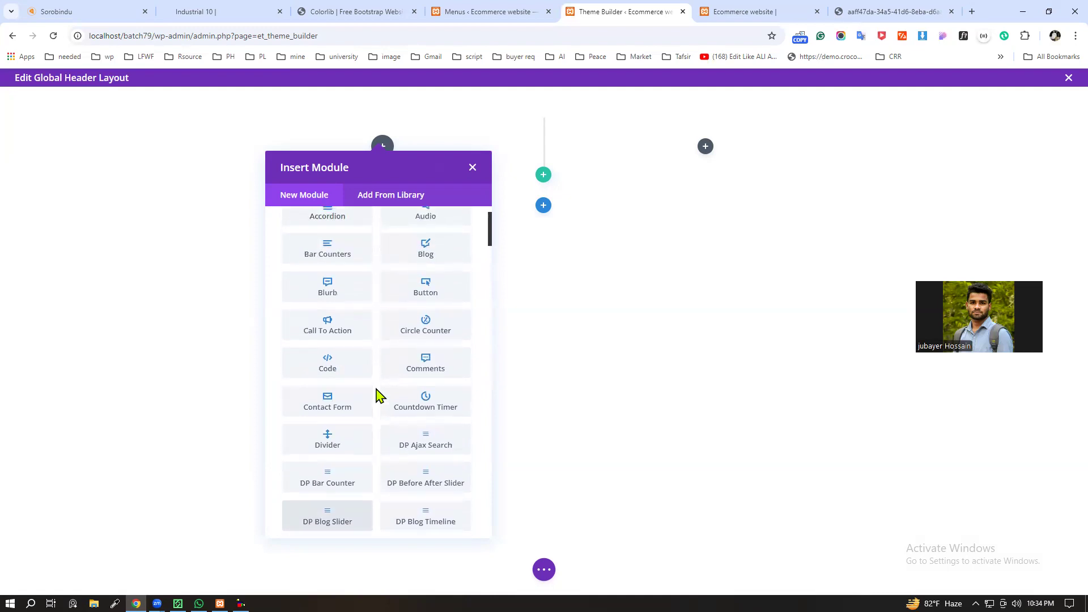
{"action": "scroll", "coordinate": [379, 395], "scroll_direction": "down", "scroll_amount": 2}
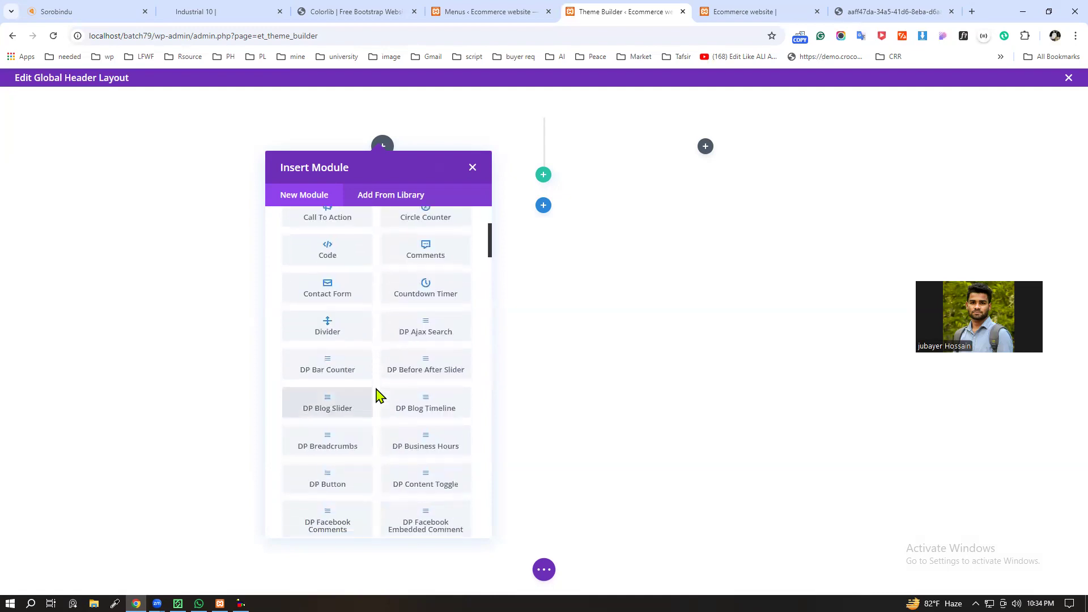
{"action": "scroll", "coordinate": [378, 396], "scroll_direction": "up", "scroll_amount": 1}
{"action": "scroll", "coordinate": [378, 391], "scroll_direction": "up", "scroll_amount": 2}
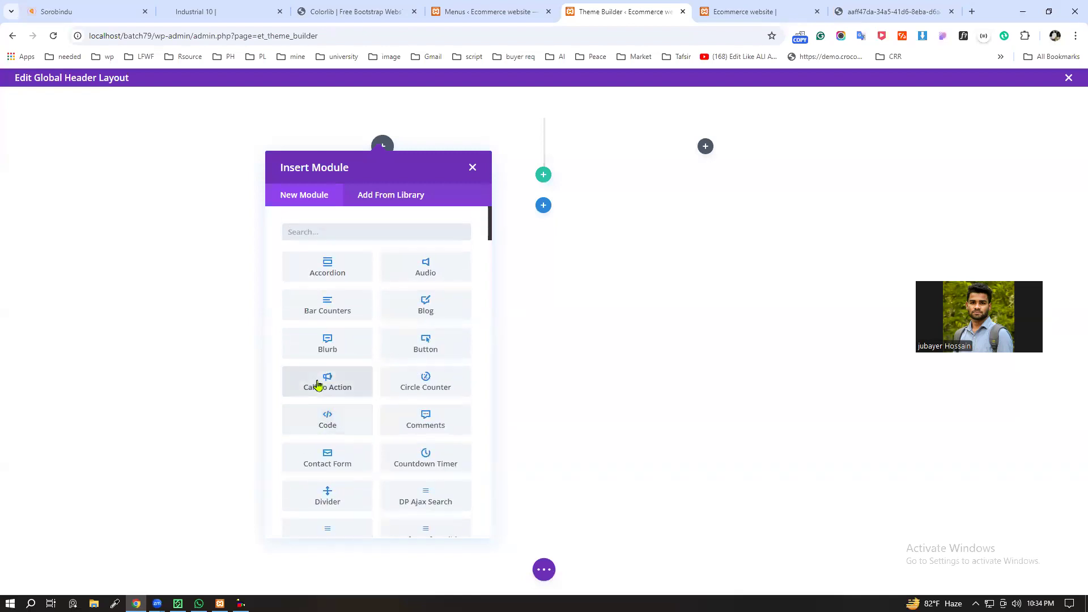
Step: Insert a Code module in the first column and close its settings without entering any code
{"action": "left_click", "coordinate": [332, 429]}
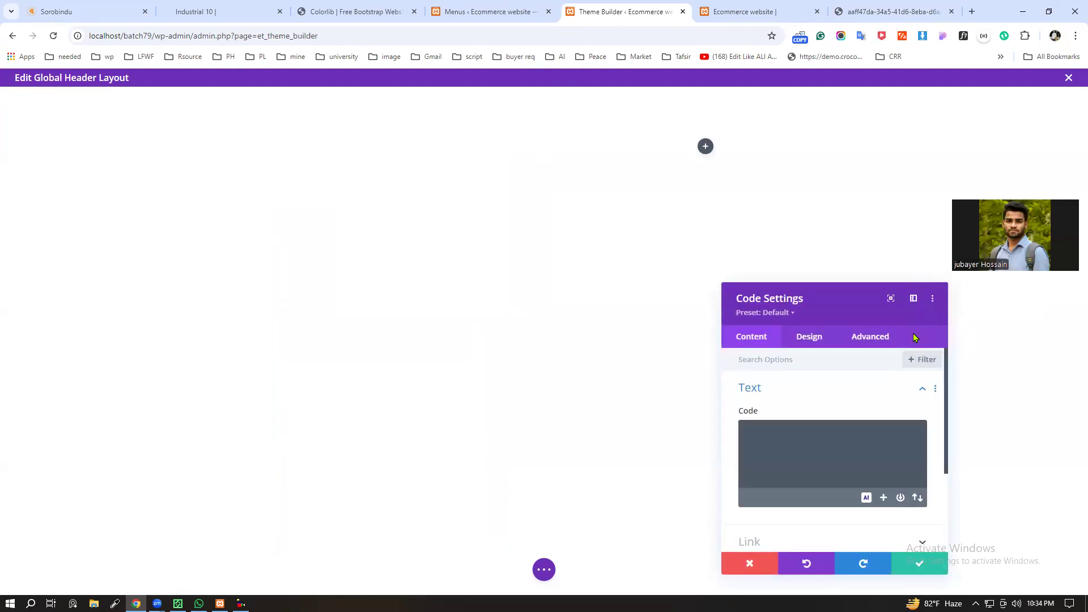
{"action": "scroll", "coordinate": [818, 459], "scroll_direction": "down", "scroll_amount": 3}
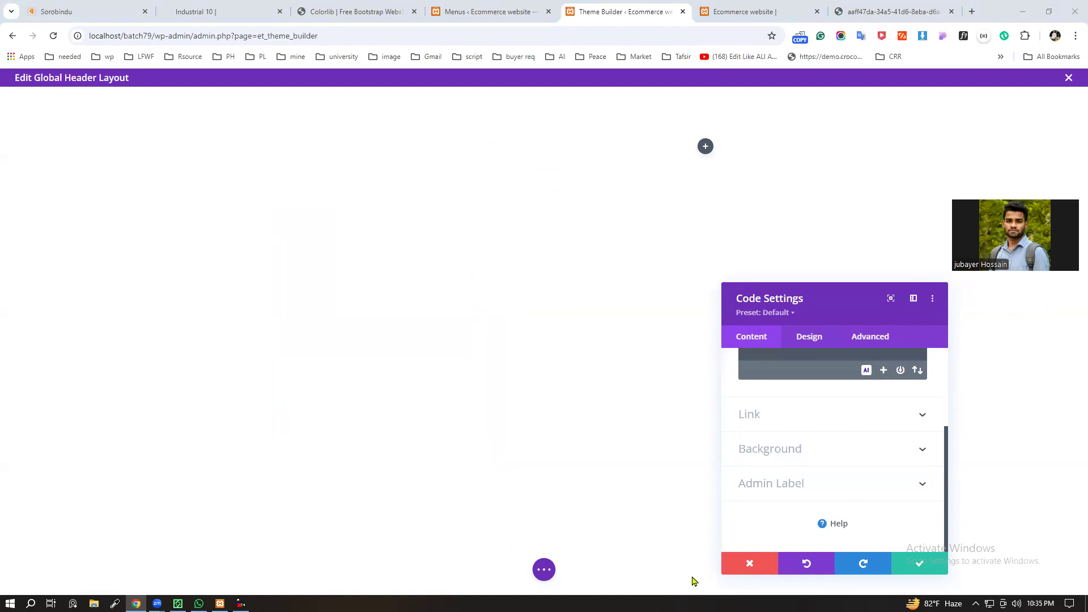
{"action": "left_click", "coordinate": [751, 563]}
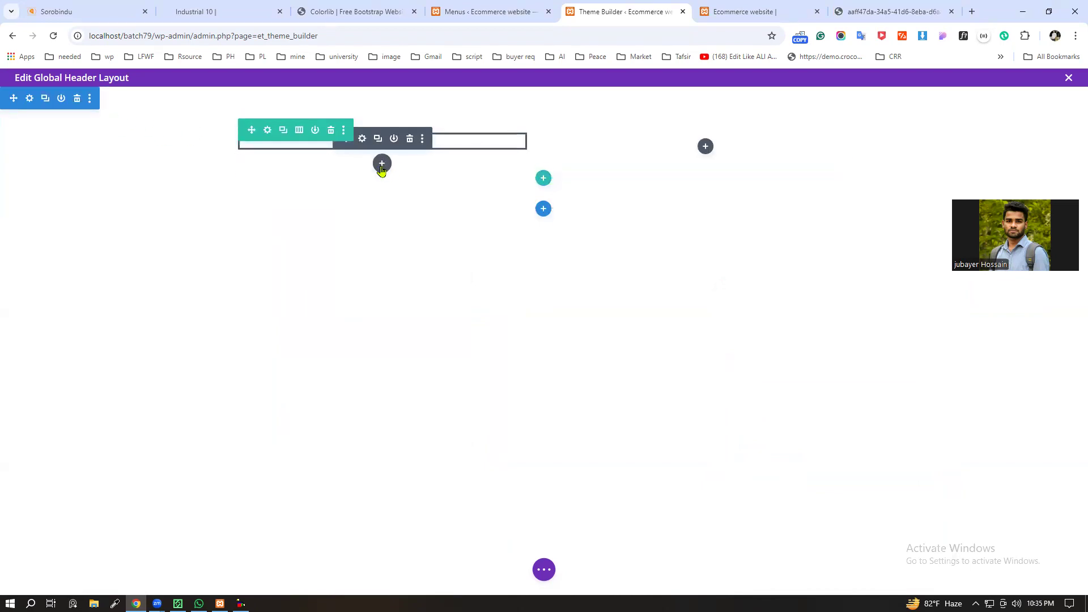
Step: Find the list modules and insert a Supreme Icon List below the Code module in the first column
{"action": "left_click", "coordinate": [381, 165]}
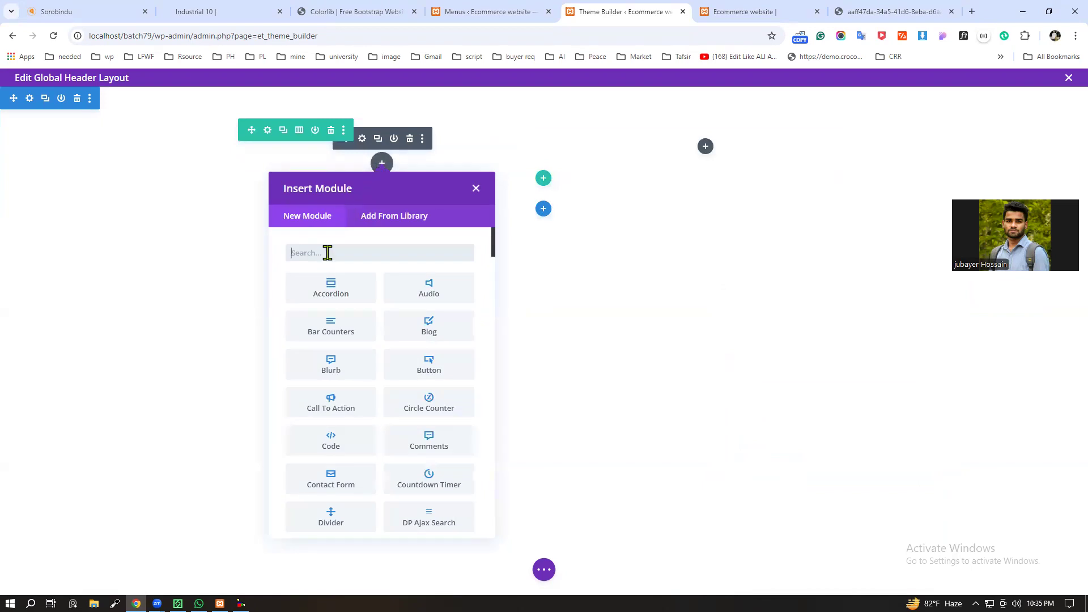
{"action": "type", "text": "te"}
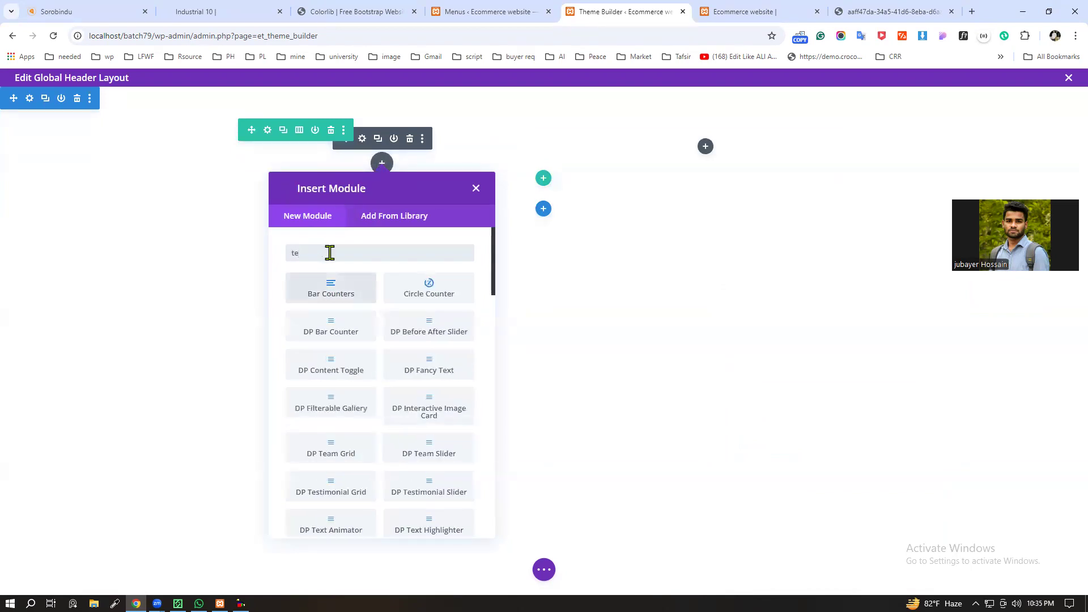
{"action": "type", "text": "xt"}
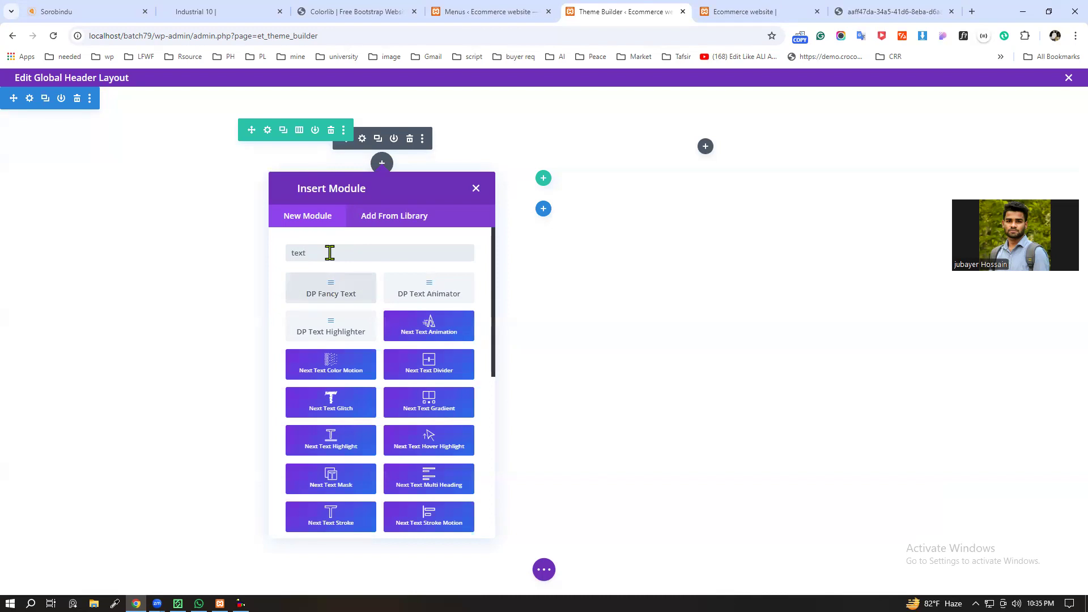
{"action": "key", "text": "BackSpace"}
{"action": "key", "text": "BackSpace"}
{"action": "key", "text": "BackSpace"}
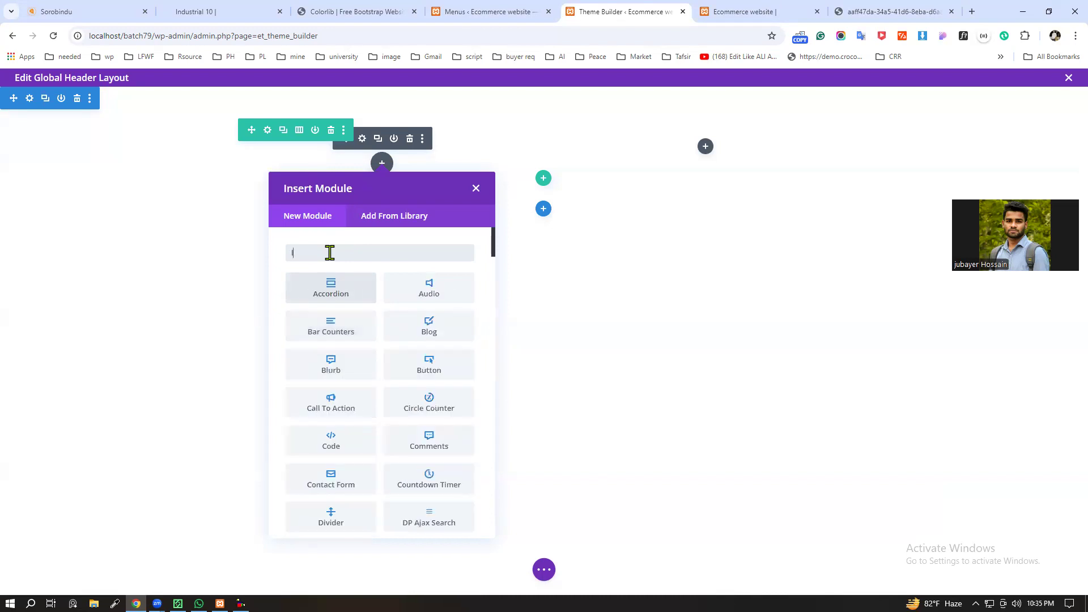
{"action": "type", "text": "list"}
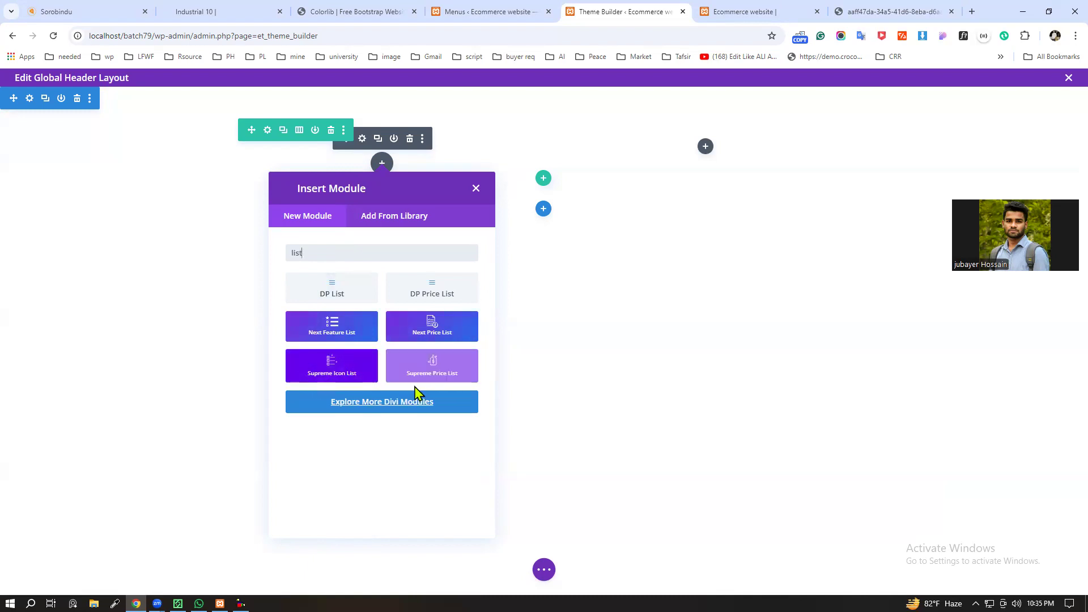
{"action": "left_click", "coordinate": [316, 374]}
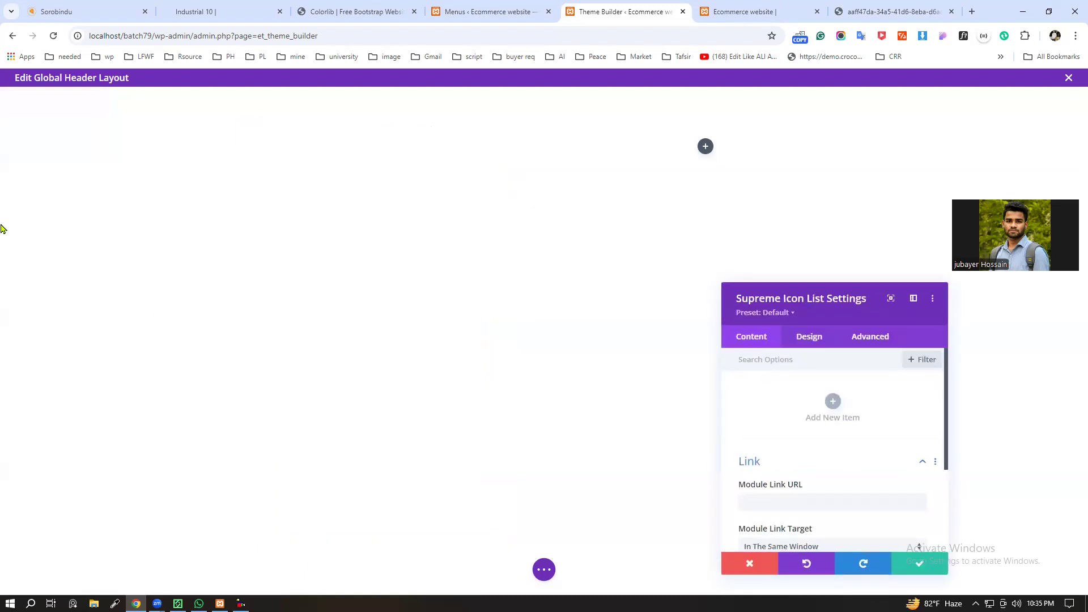
Step: Add an item to the icon list and paste the copied phone label and number as its text
{"action": "left_click", "coordinate": [831, 409]}
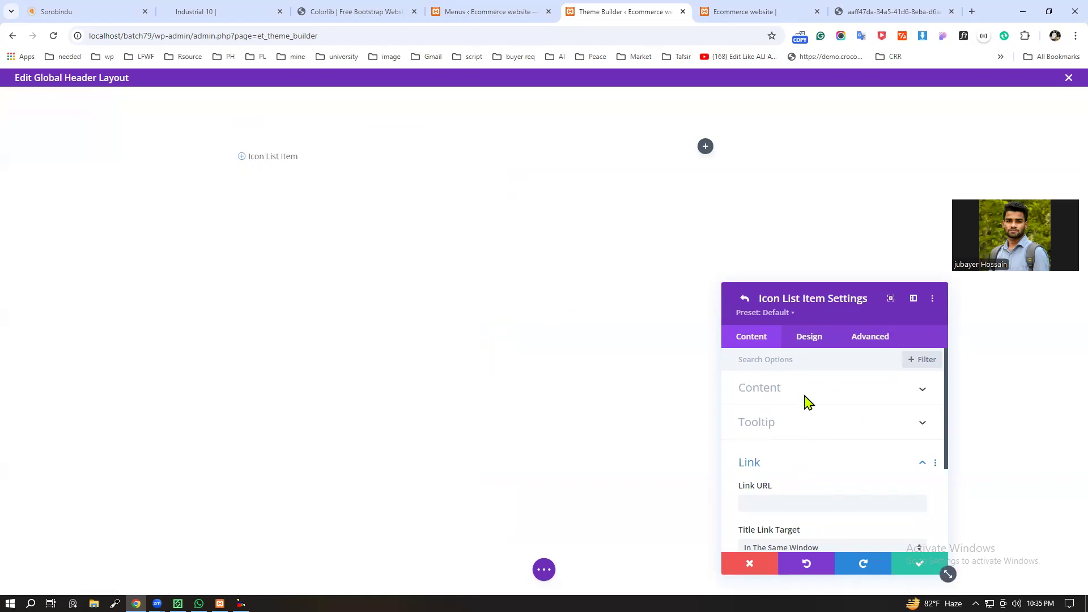
{"action": "left_click", "coordinate": [806, 400]}
{"action": "left_click", "coordinate": [781, 428]}
{"action": "key", "text": "ctrl+v"}
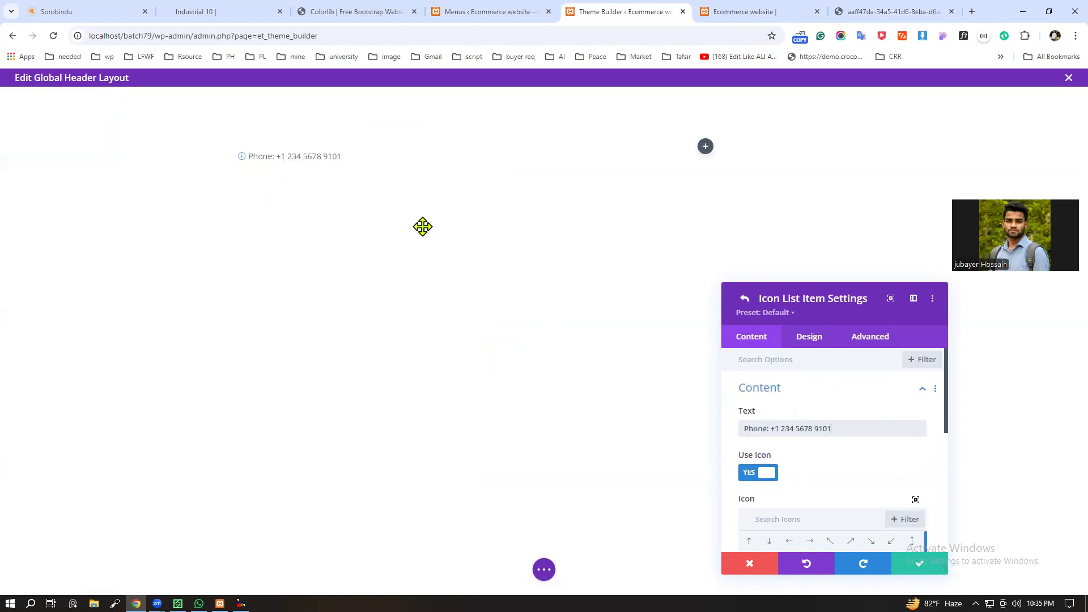
Step: Turn off the icon for the phone list item
{"action": "scroll", "coordinate": [767, 415], "scroll_direction": "down", "scroll_amount": 2}
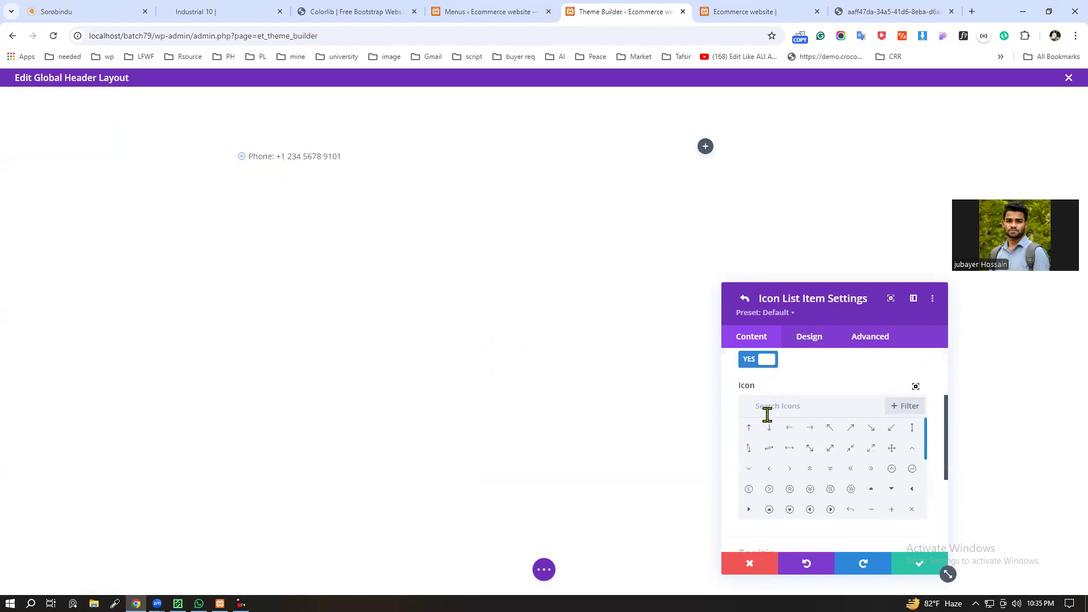
{"action": "scroll", "coordinate": [767, 415], "scroll_direction": "up", "scroll_amount": 1}
{"action": "left_click", "coordinate": [766, 416]}
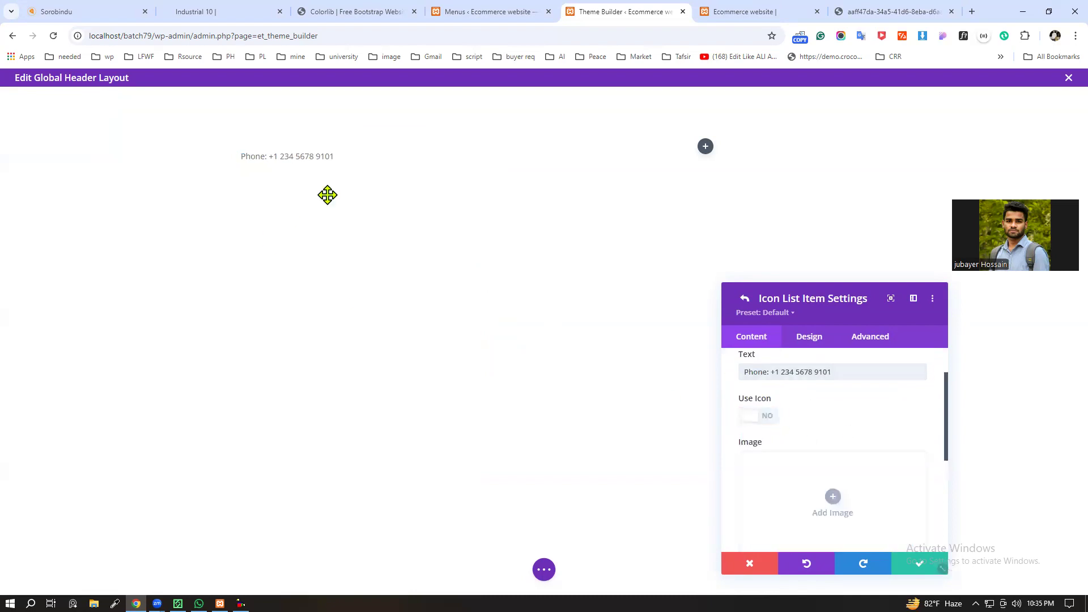
{"action": "scroll", "coordinate": [850, 442], "scroll_direction": "down", "scroll_amount": 2}
{"action": "scroll", "coordinate": [826, 457], "scroll_direction": "up", "scroll_amount": 3}
{"action": "scroll", "coordinate": [804, 518], "scroll_direction": "down", "scroll_amount": 1}
{"action": "scroll", "coordinate": [794, 499], "scroll_direction": "up", "scroll_amount": 1}
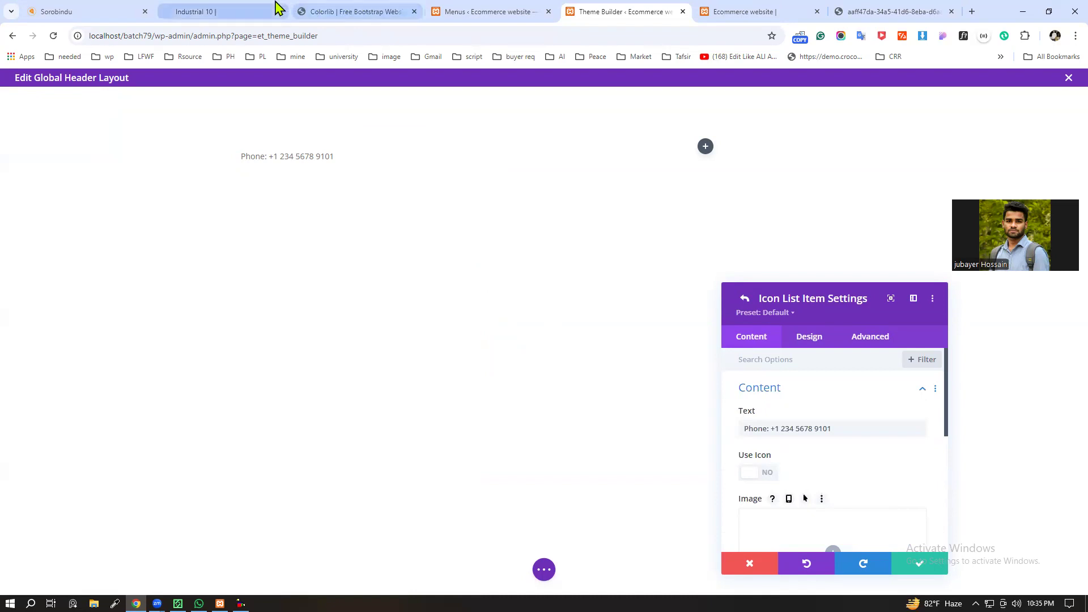
Step: Check how the phone entry is styled in the Colorlib template's top bar, then return to the Theme Builder
{"action": "left_click", "coordinate": [337, 7]}
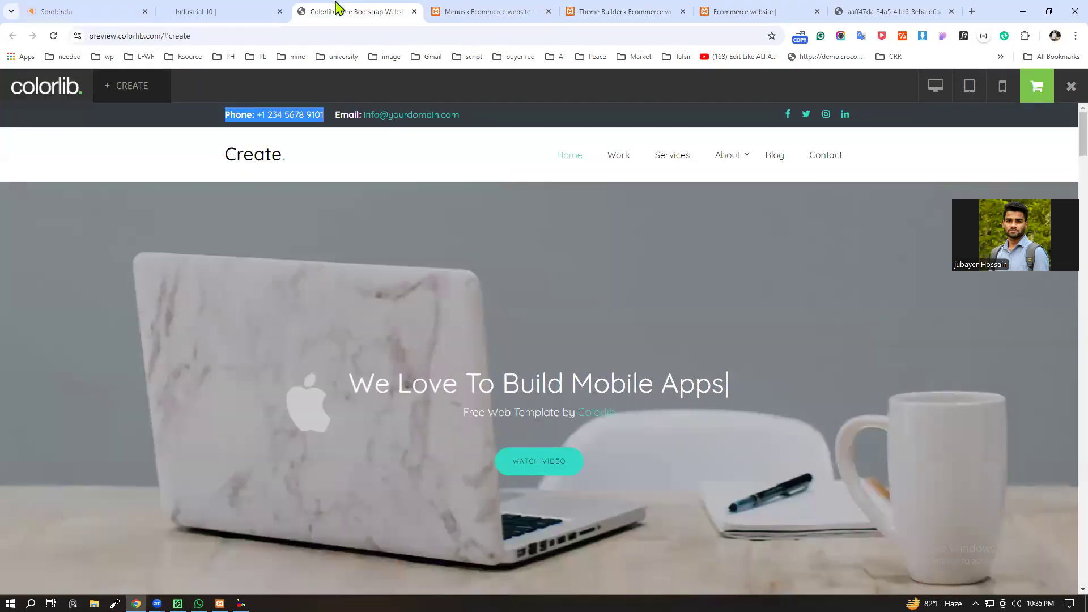
{"action": "left_click", "coordinate": [217, 120]}
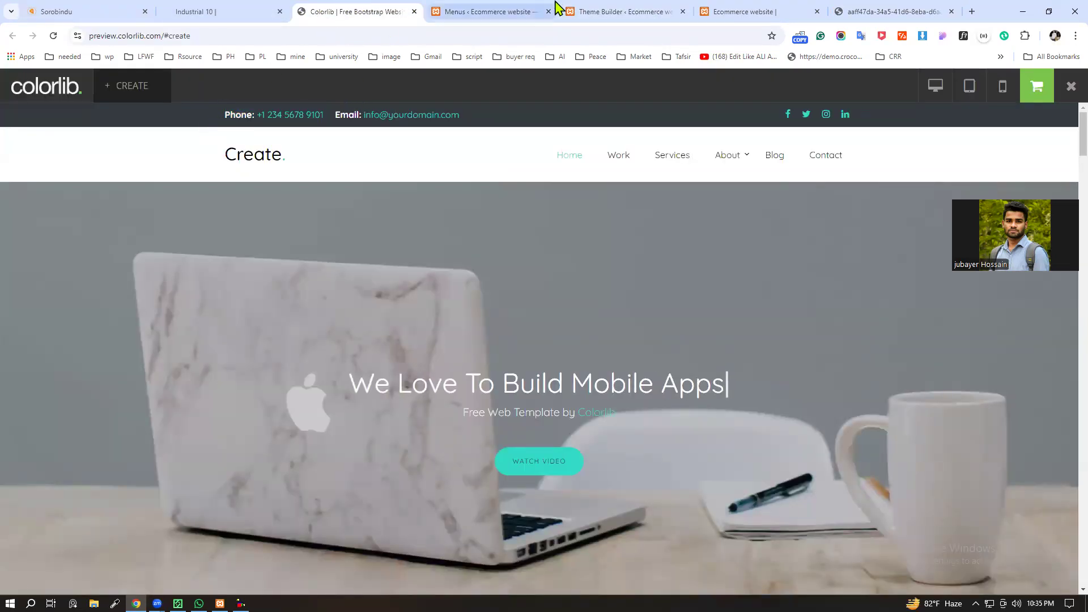
{"action": "left_click", "coordinate": [490, 11]}
{"action": "left_click", "coordinate": [221, 11]}
{"action": "left_click", "coordinate": [352, 11]}
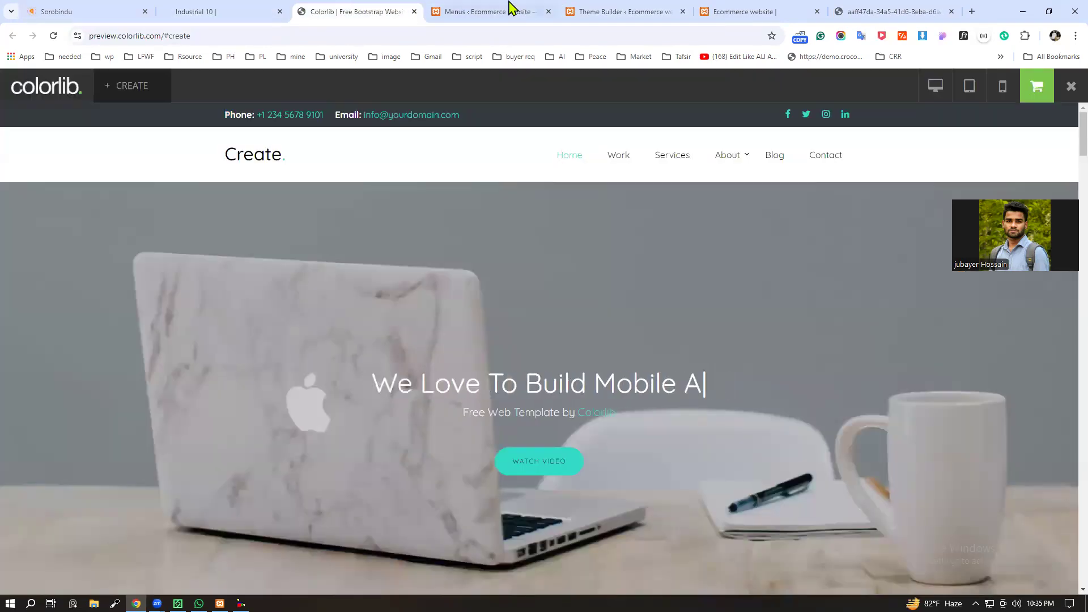
{"action": "left_click", "coordinate": [621, 12]}
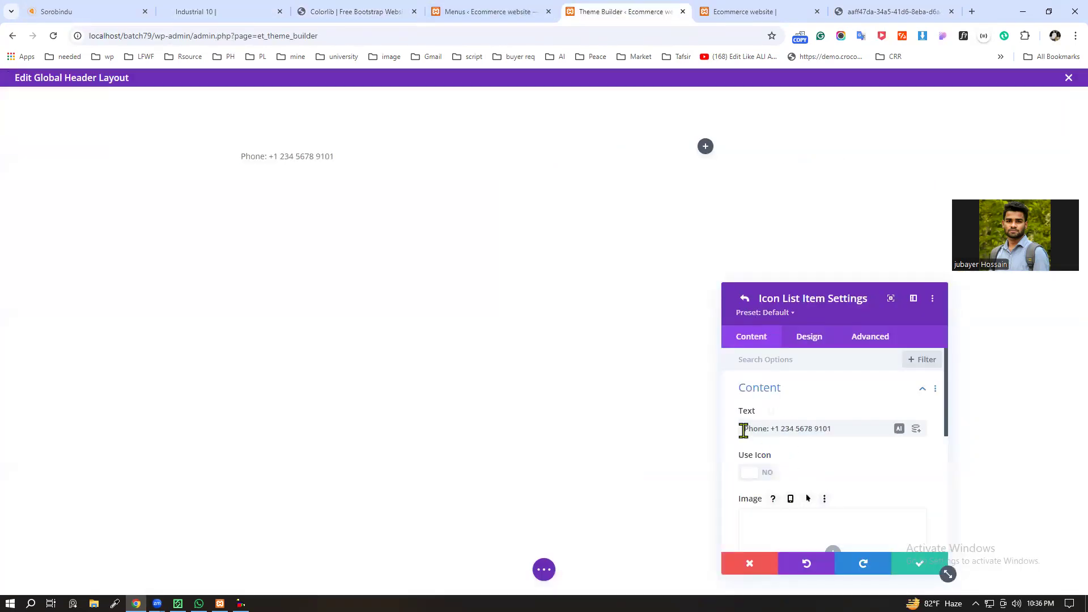
Step: Turn on the icon for the phone list item, find and choose a solid phone handset icon, and save the item
{"action": "left_click", "coordinate": [756, 475]}
{"action": "scroll", "coordinate": [837, 422], "scroll_direction": "down", "scroll_amount": 4}
{"action": "scroll", "coordinate": [891, 466], "scroll_direction": "up", "scroll_amount": 2}
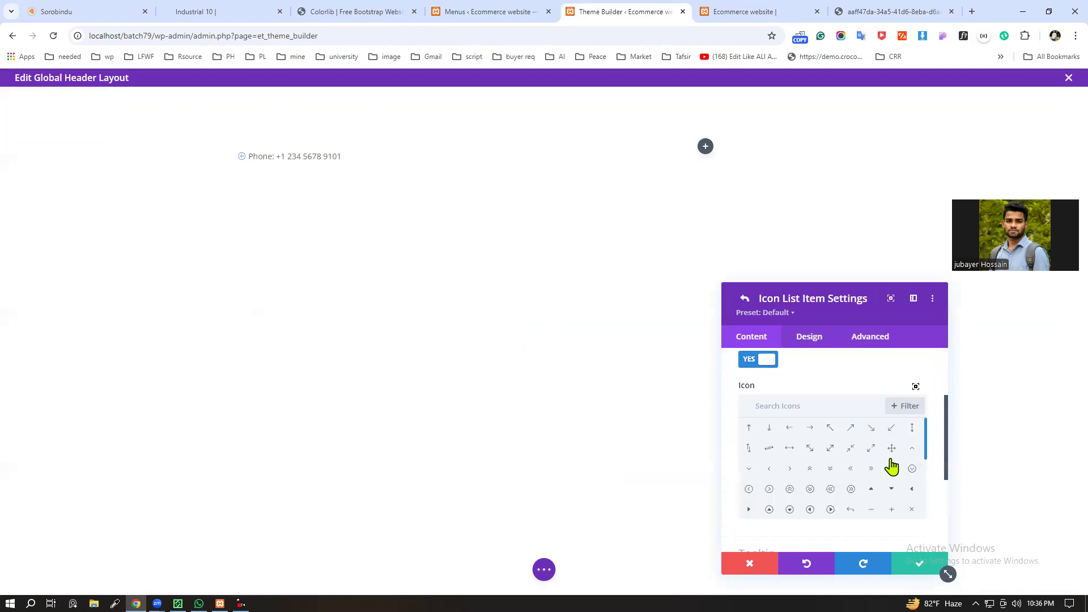
{"action": "type", "text": "pho"}
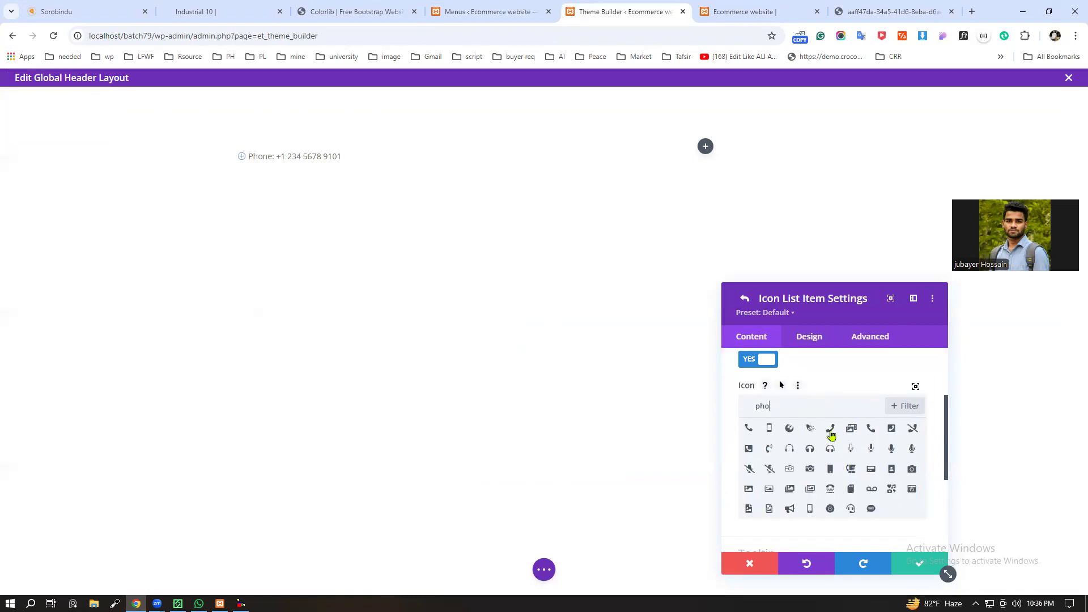
{"action": "left_click", "coordinate": [872, 433]}
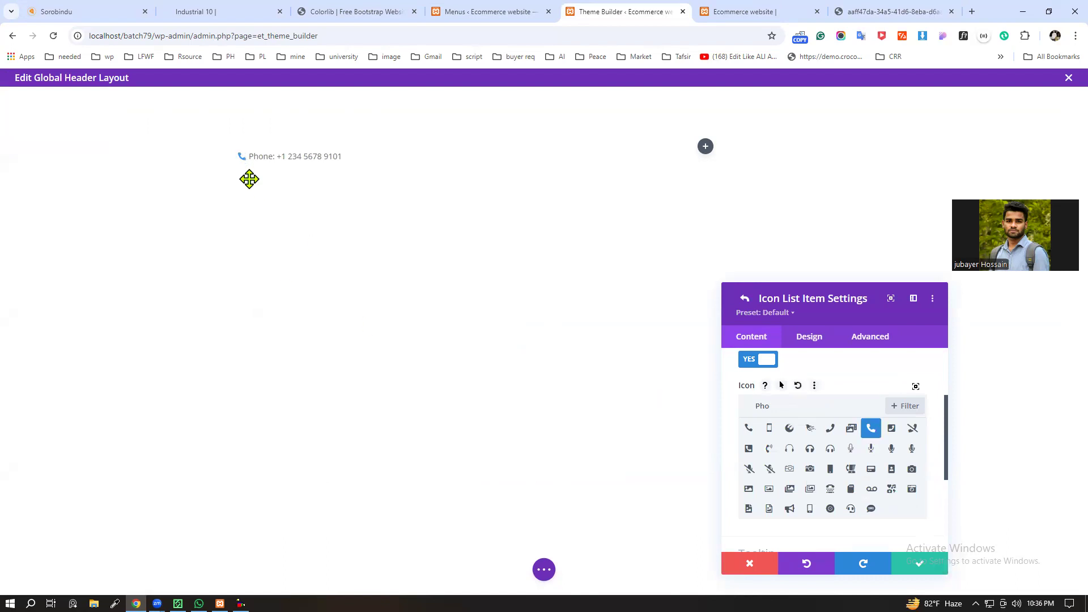
{"action": "scroll", "coordinate": [811, 453], "scroll_direction": "down", "scroll_amount": 3}
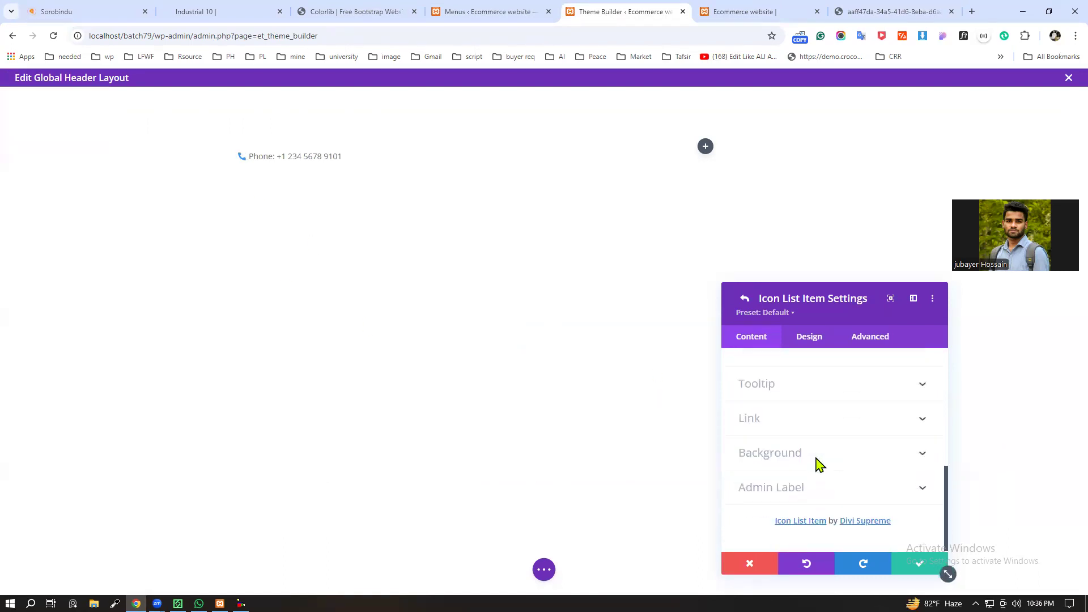
{"action": "scroll", "coordinate": [928, 450], "scroll_direction": "up", "scroll_amount": 5}
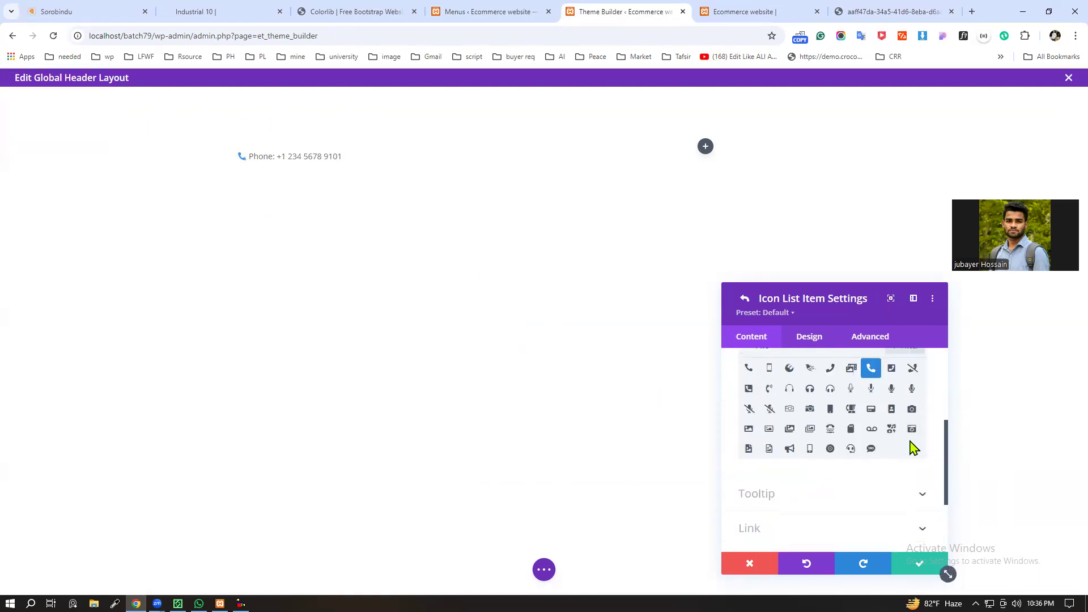
{"action": "left_click", "coordinate": [917, 573]}
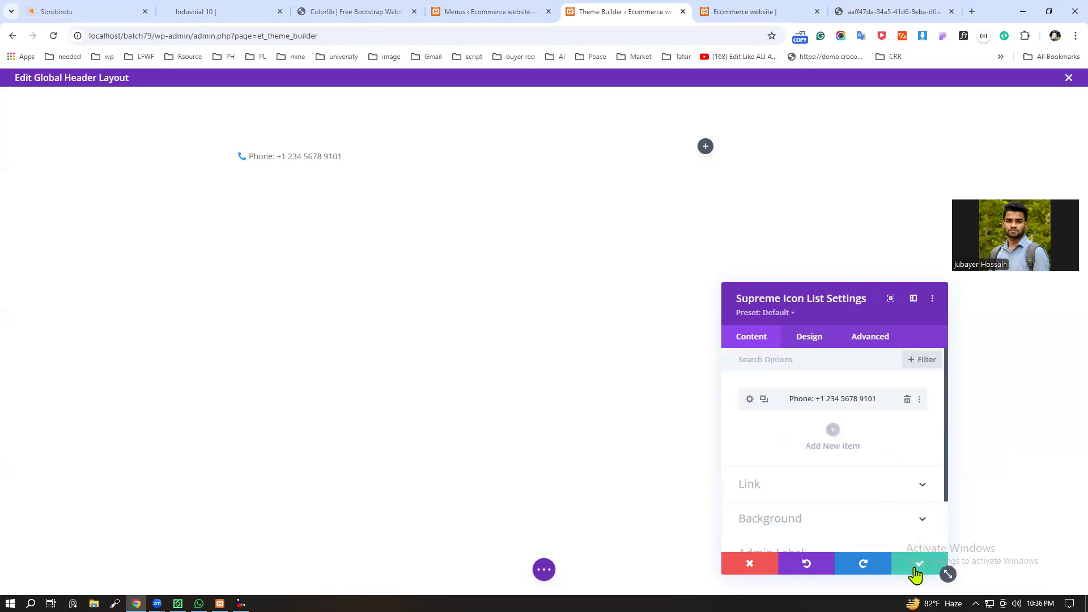
Step: Duplicate the phone item in the icon list
{"action": "left_click", "coordinate": [763, 399]}
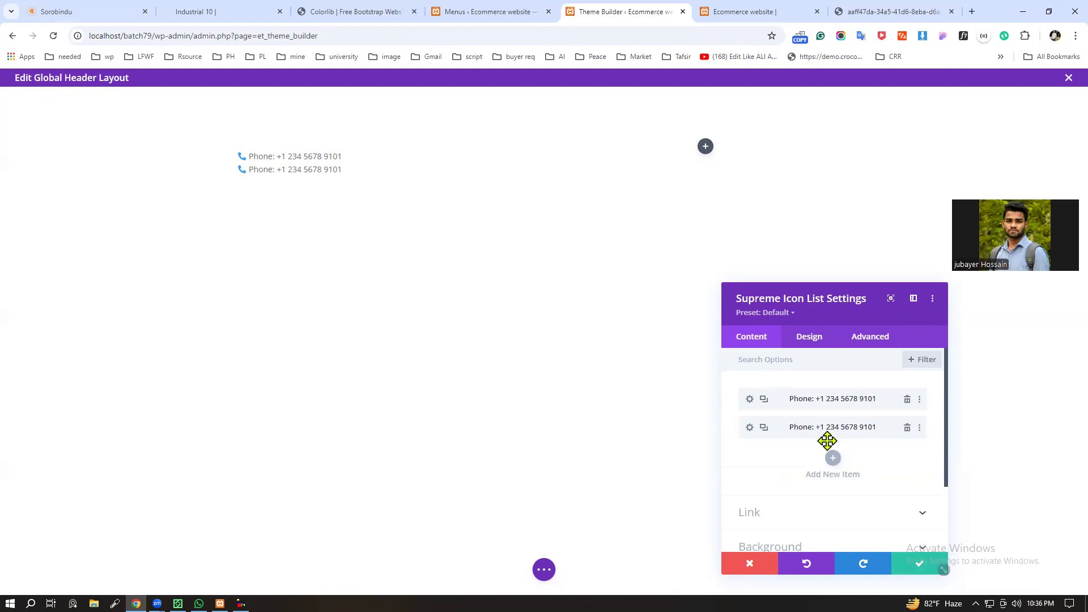
{"action": "scroll", "coordinate": [839, 450], "scroll_direction": "down", "scroll_amount": 2}
{"action": "scroll", "coordinate": [853, 431], "scroll_direction": "up", "scroll_amount": 2}
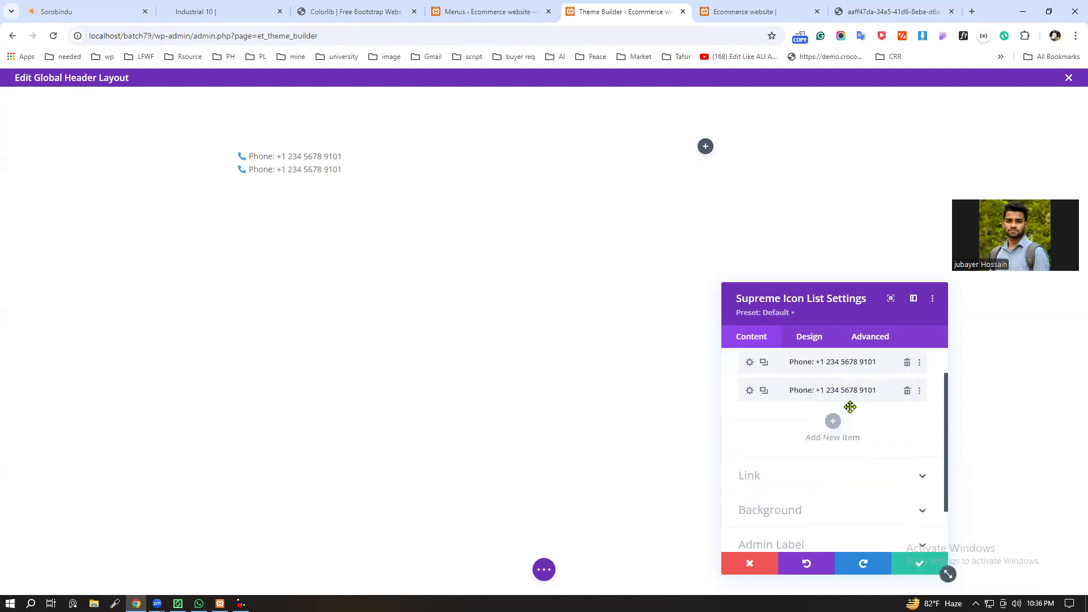
Step: Look through the icon list's text and list item design options, including layout and alignment, and discard the list's changes
{"action": "left_click", "coordinate": [809, 340]}
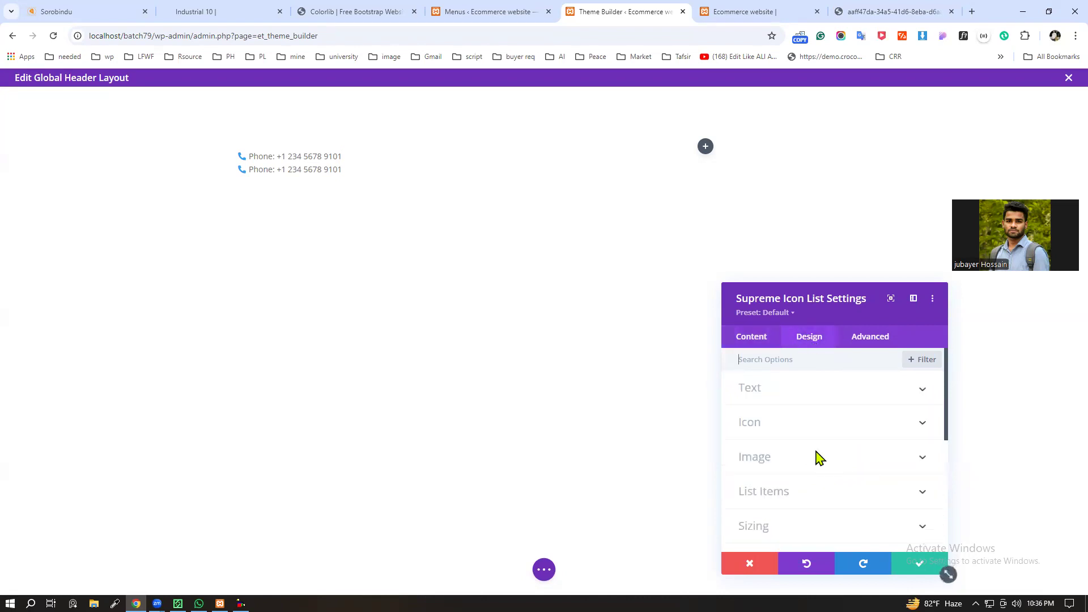
{"action": "left_click", "coordinate": [882, 397]}
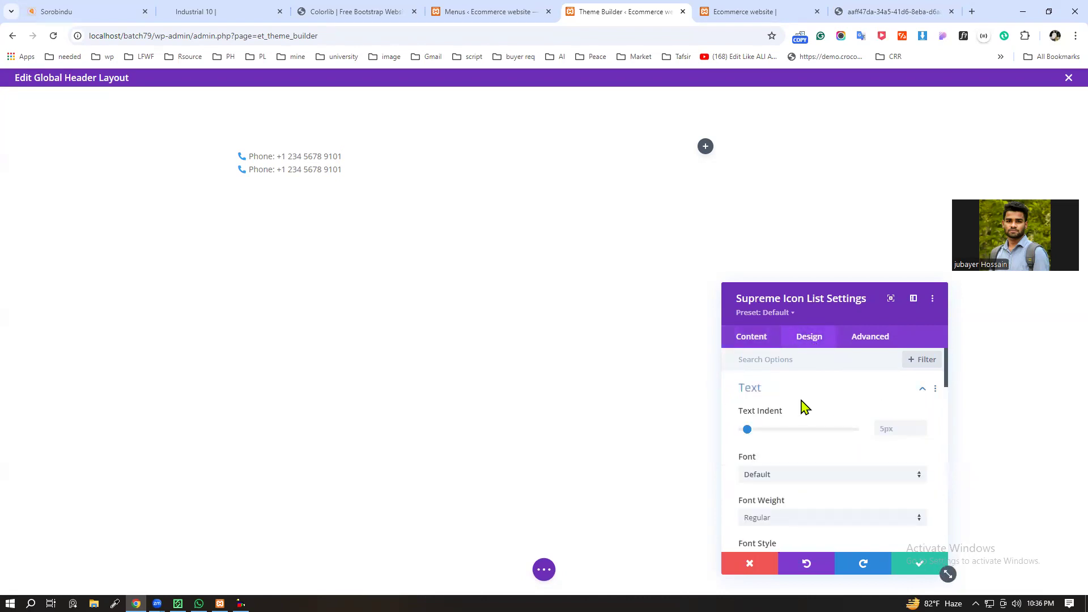
{"action": "scroll", "coordinate": [795, 415], "scroll_direction": "down", "scroll_amount": 6}
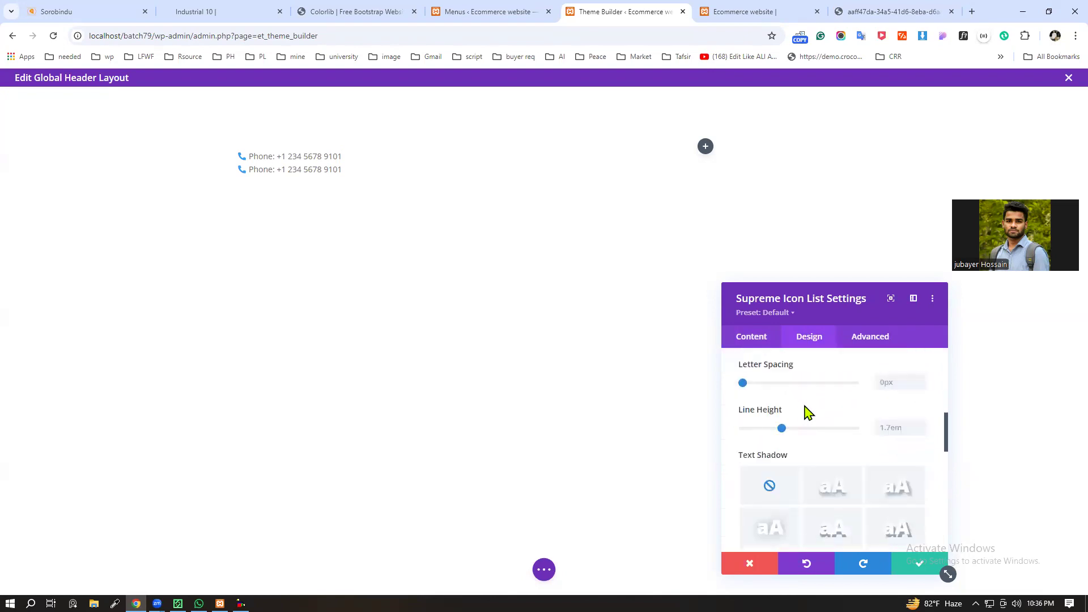
{"action": "scroll", "coordinate": [811, 416], "scroll_direction": "down", "scroll_amount": 4}
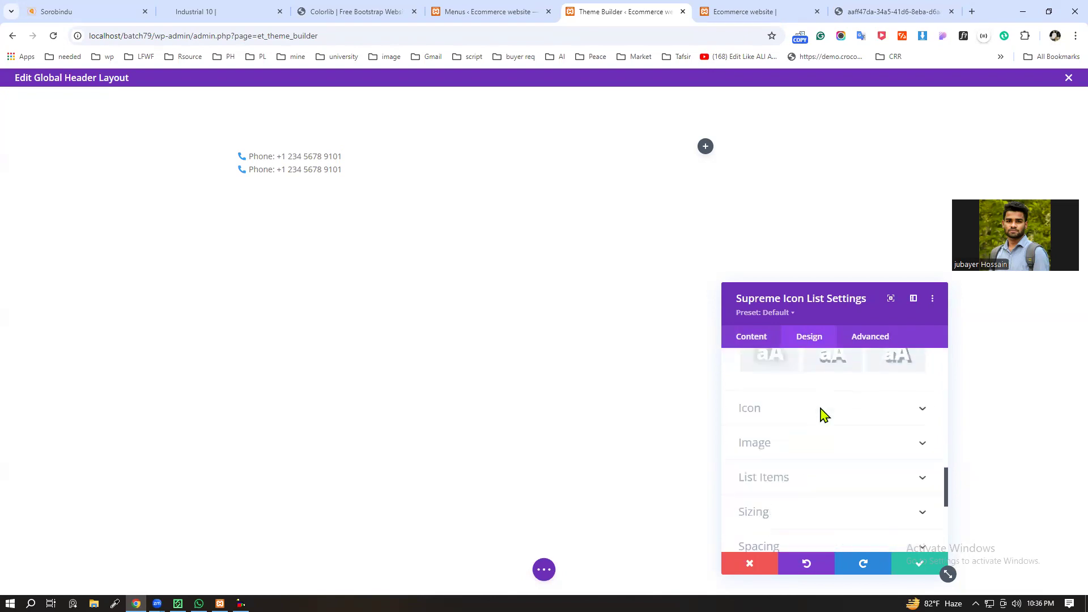
{"action": "scroll", "coordinate": [884, 448], "scroll_direction": "down", "scroll_amount": 2}
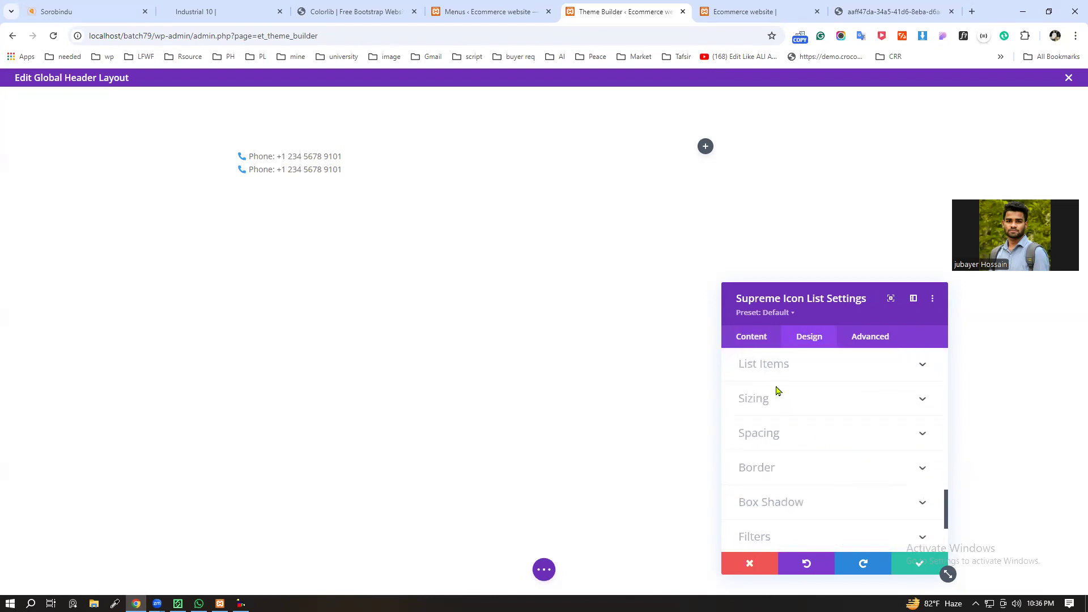
{"action": "left_click", "coordinate": [889, 371]}
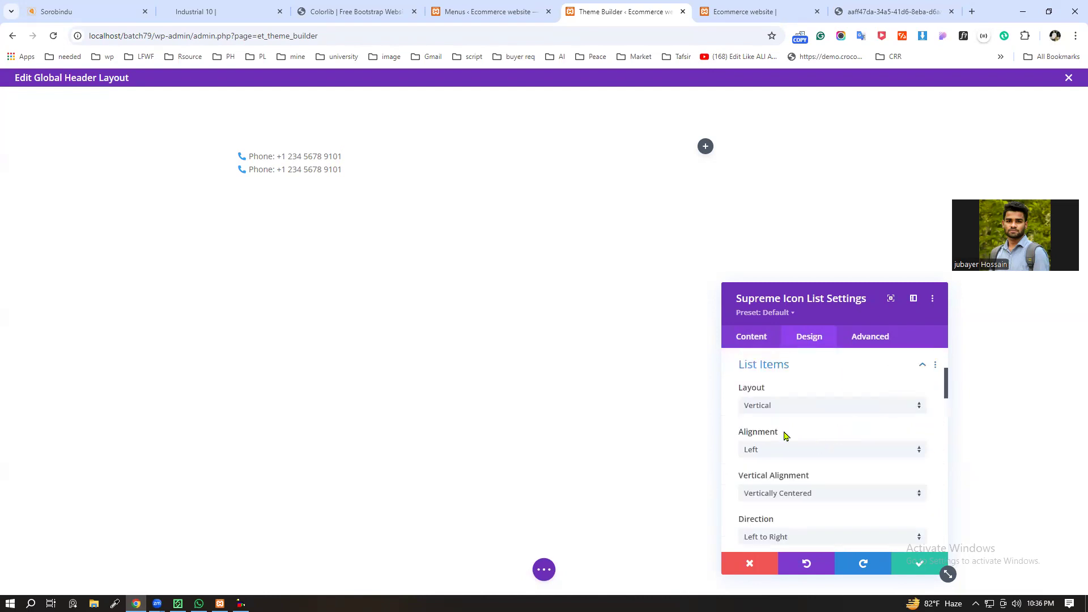
{"action": "left_click", "coordinate": [781, 453]}
{"action": "left_click", "coordinate": [849, 460]}
{"action": "scroll", "coordinate": [863, 451], "scroll_direction": "down", "scroll_amount": 3}
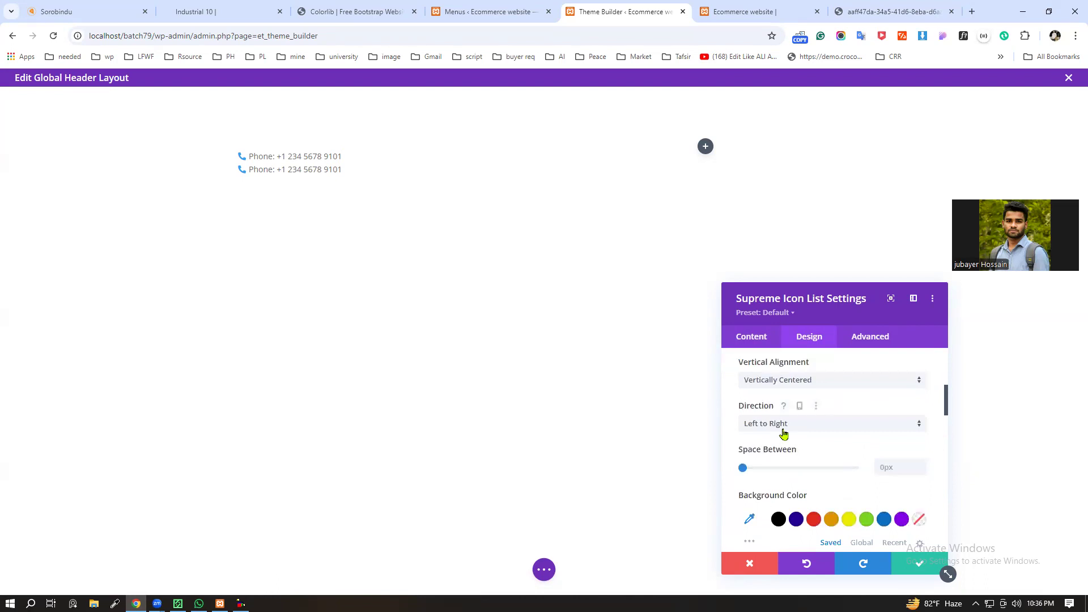
{"action": "scroll", "coordinate": [847, 441], "scroll_direction": "down", "scroll_amount": 8}
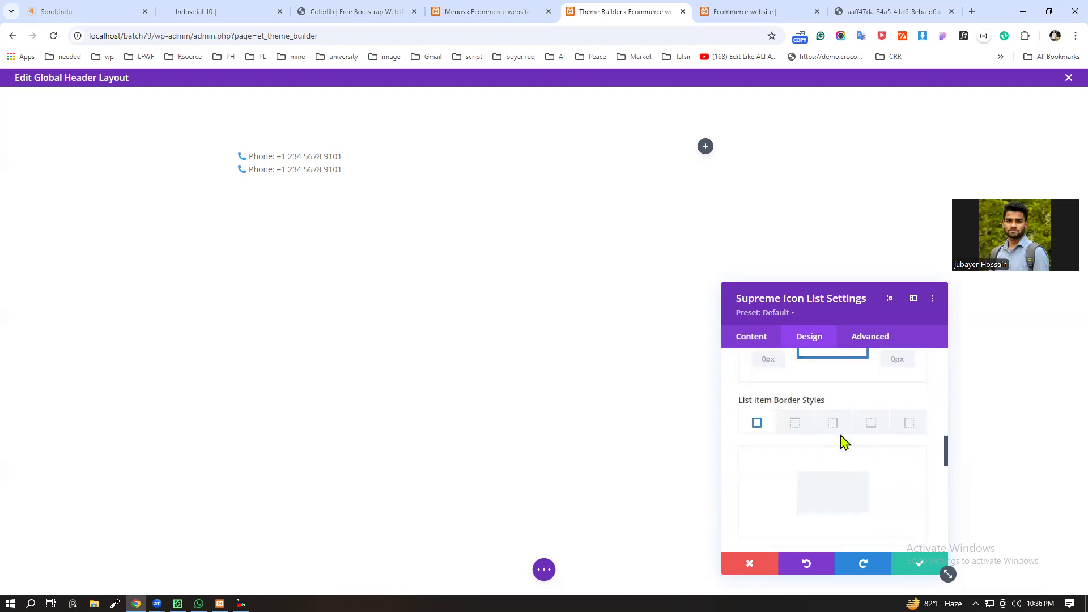
{"action": "scroll", "coordinate": [839, 431], "scroll_direction": "down", "scroll_amount": 3}
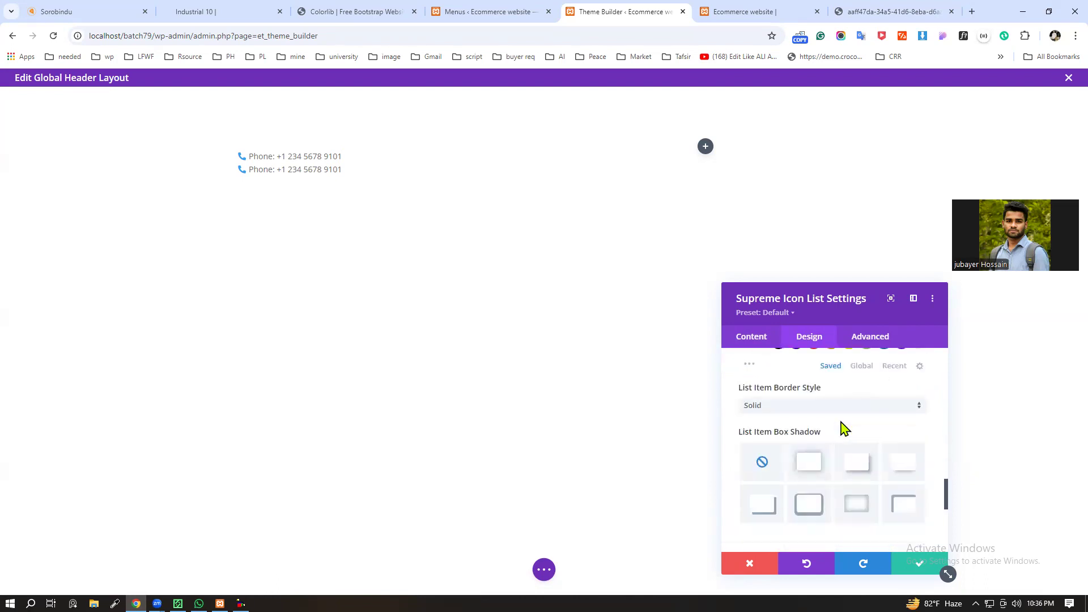
{"action": "scroll", "coordinate": [838, 431], "scroll_direction": "down", "scroll_amount": 4}
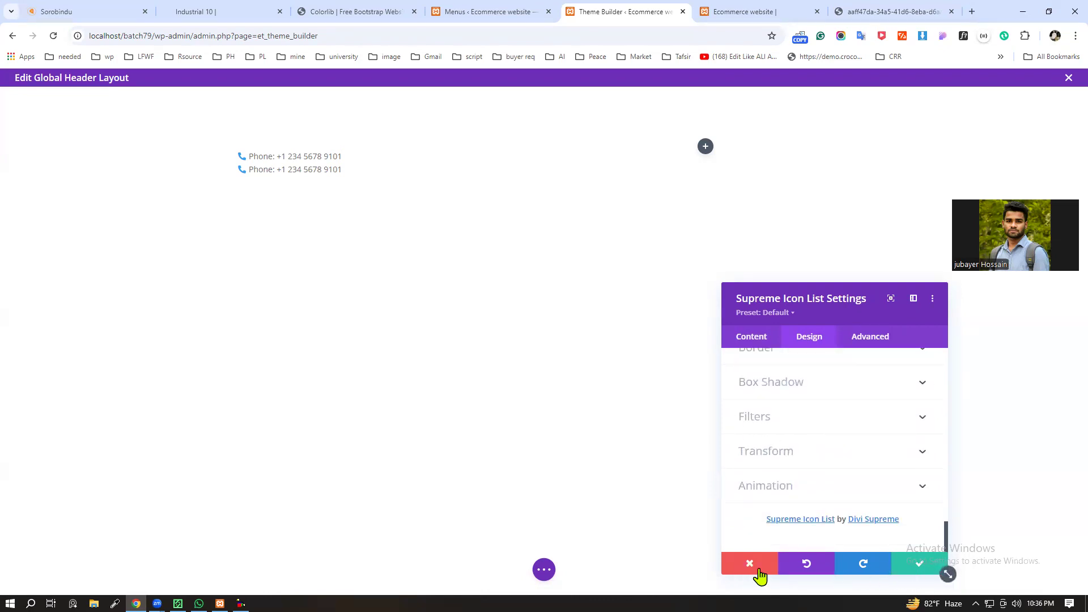
{"action": "left_click", "coordinate": [750, 564]}
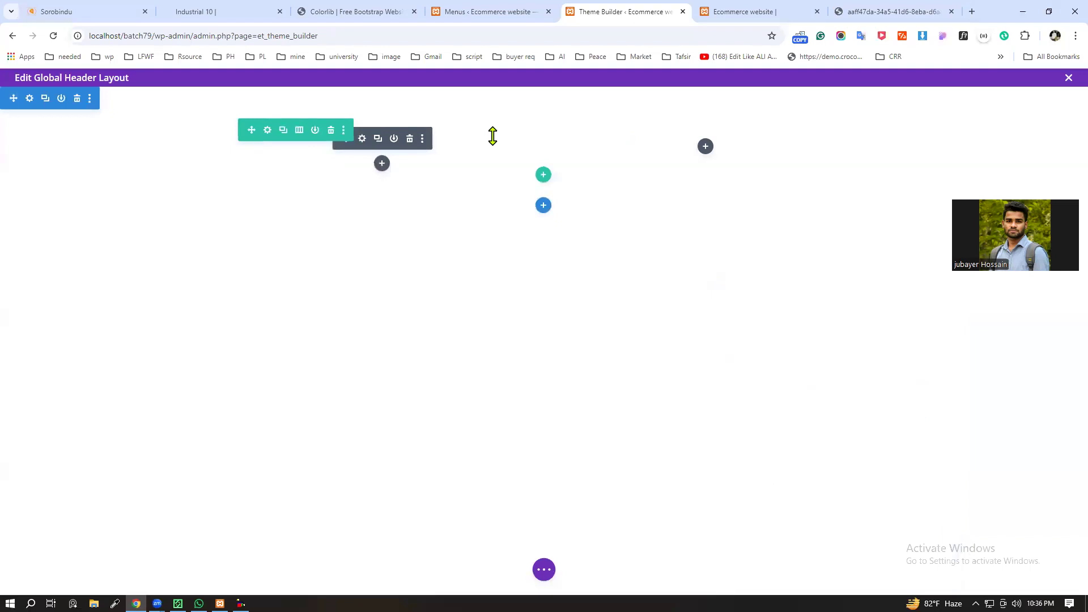
Step: Change the row to four equal columns and insert a Supreme Icon List module in the first column
{"action": "left_click", "coordinate": [299, 130]}
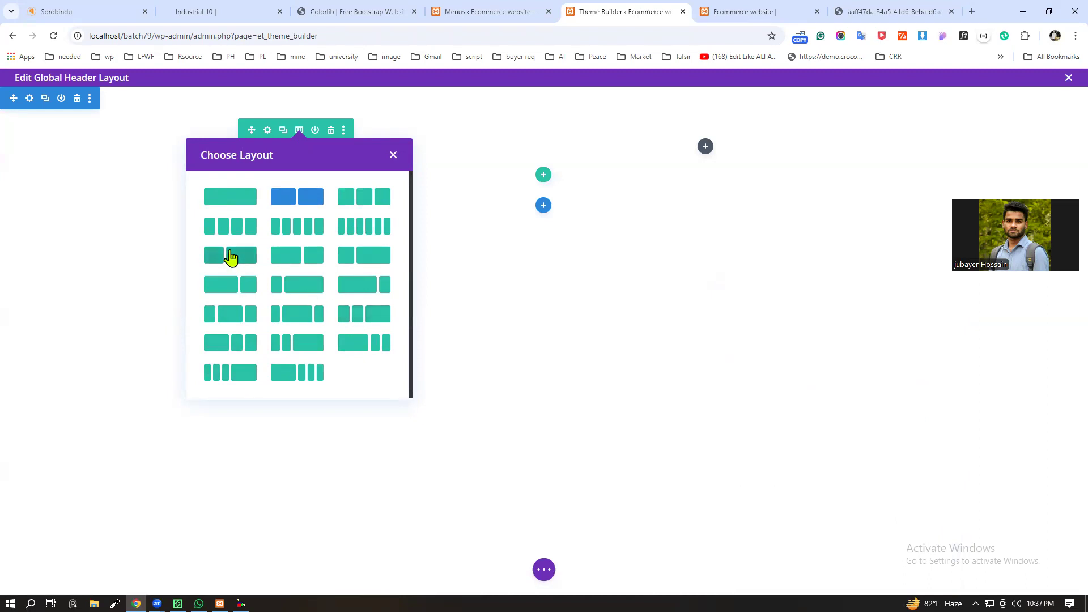
{"action": "left_click", "coordinate": [225, 227]}
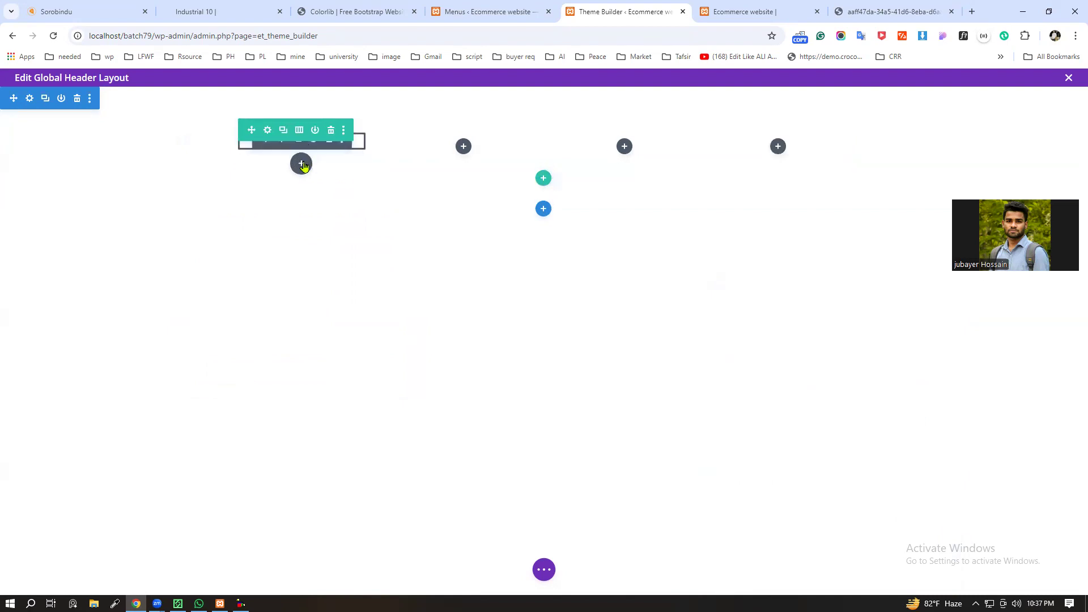
{"action": "left_click", "coordinate": [302, 164]}
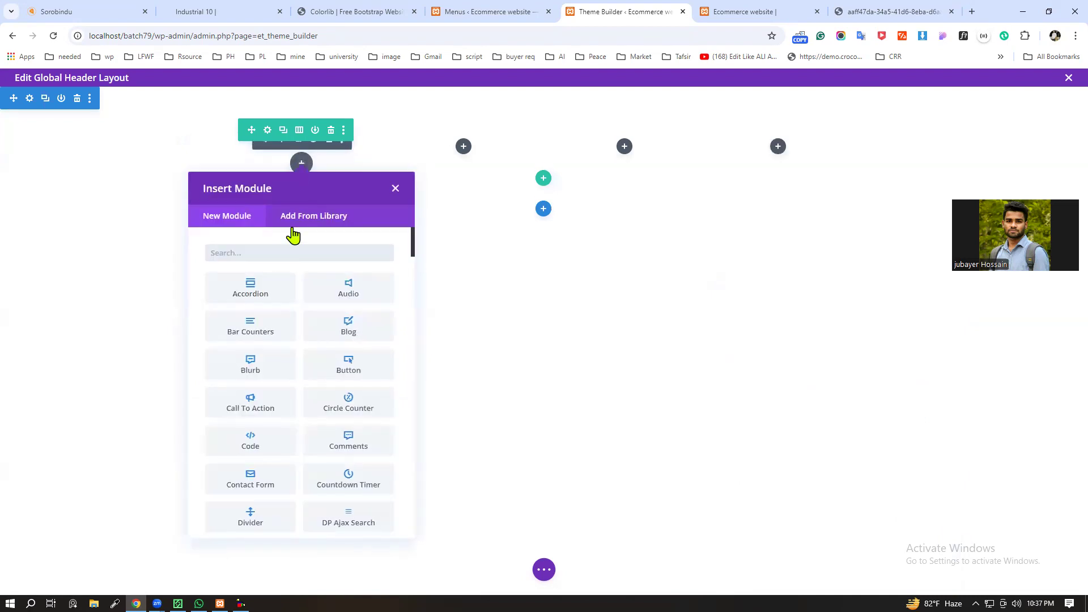
{"action": "type", "text": "lis"}
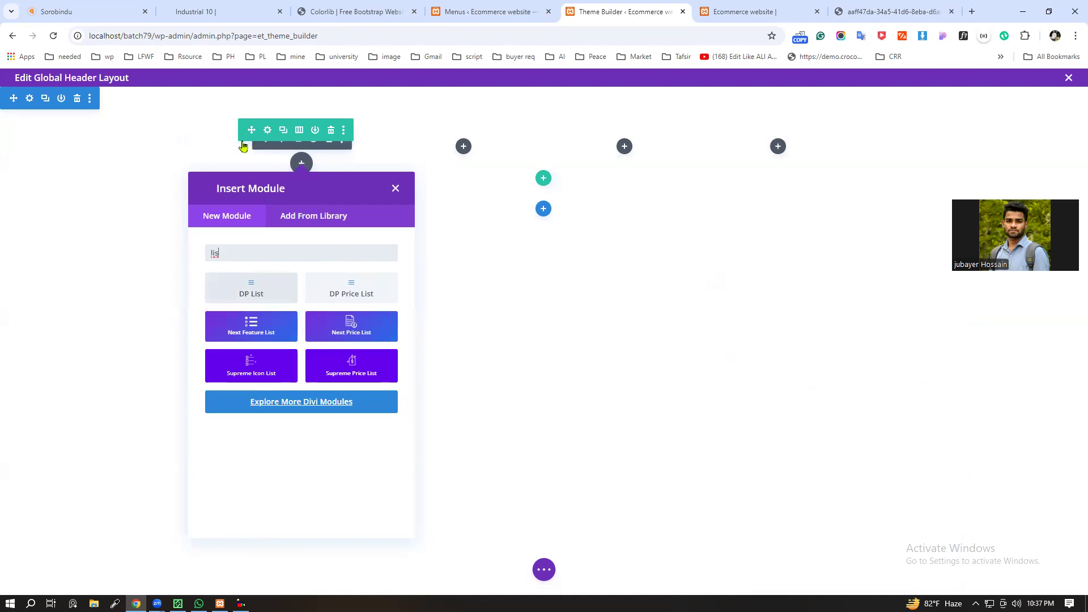
{"action": "left_click", "coordinate": [248, 371]}
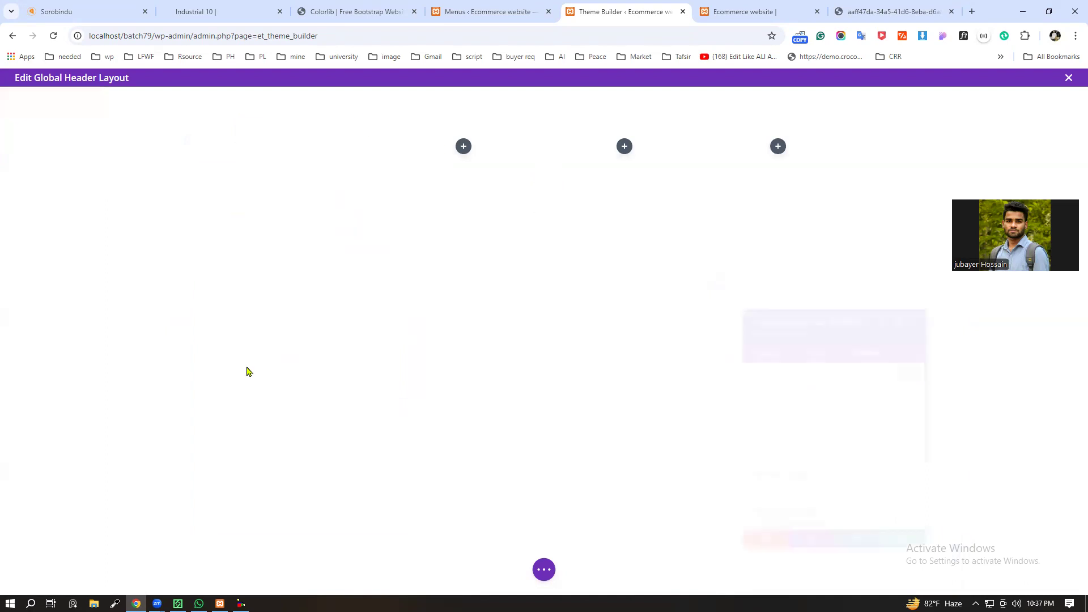
Step: Examine the new icon list's list item and icon design options for layout, direction and spacing, and close its settings with saving
{"action": "scroll", "coordinate": [816, 491], "scroll_direction": "down", "scroll_amount": 2}
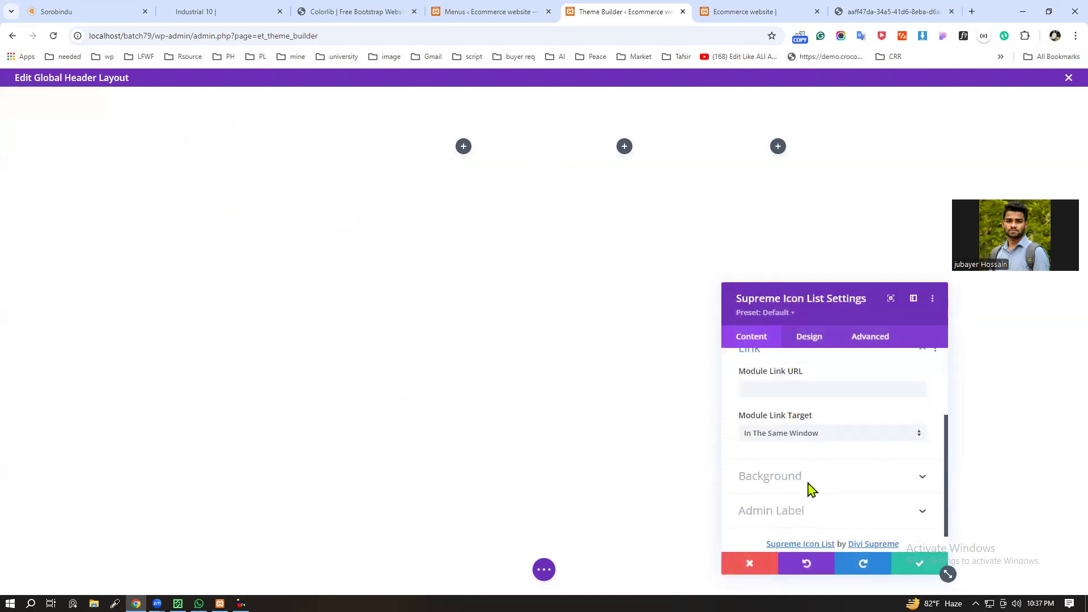
{"action": "scroll", "coordinate": [822, 425], "scroll_direction": "up", "scroll_amount": 2}
{"action": "left_click", "coordinate": [809, 337]}
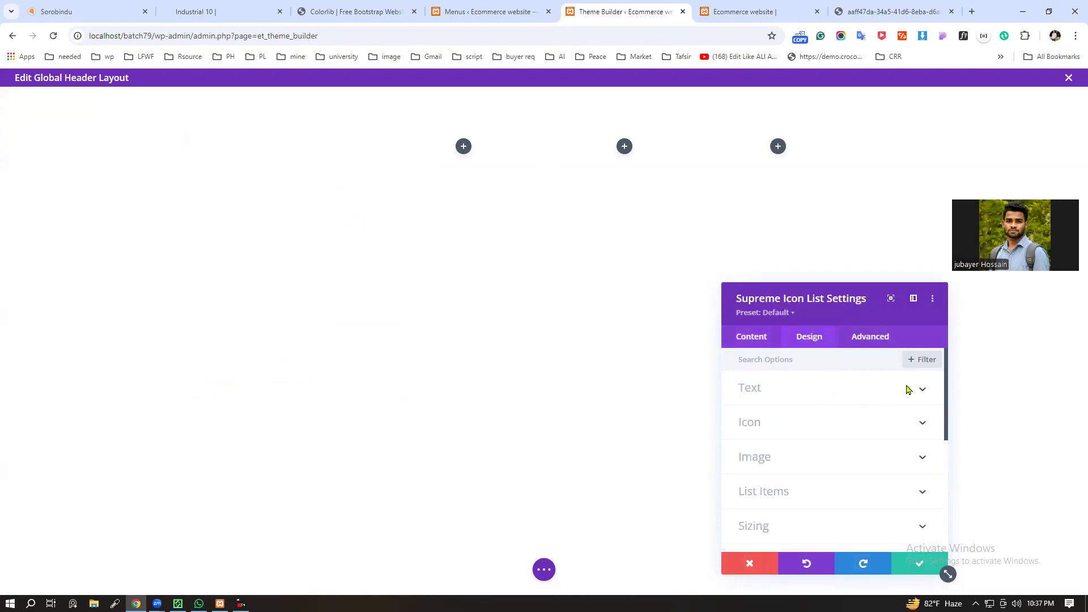
{"action": "scroll", "coordinate": [884, 426], "scroll_direction": "down", "scroll_amount": 2}
{"action": "left_click", "coordinate": [918, 433]}
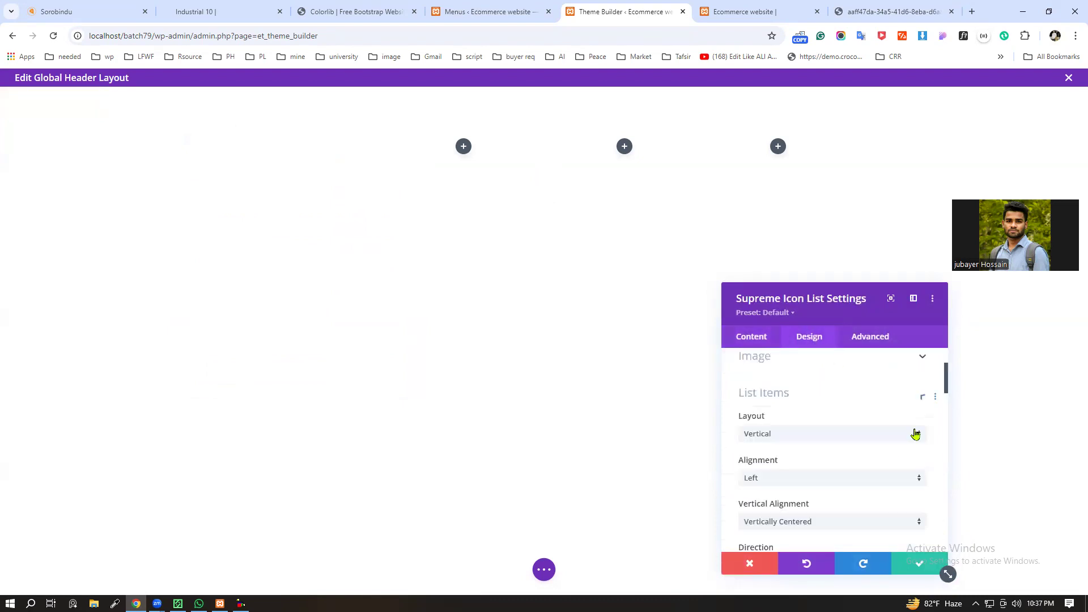
{"action": "scroll", "coordinate": [914, 436], "scroll_direction": "down", "scroll_amount": 1}
{"action": "scroll", "coordinate": [873, 444], "scroll_direction": "down", "scroll_amount": 1}
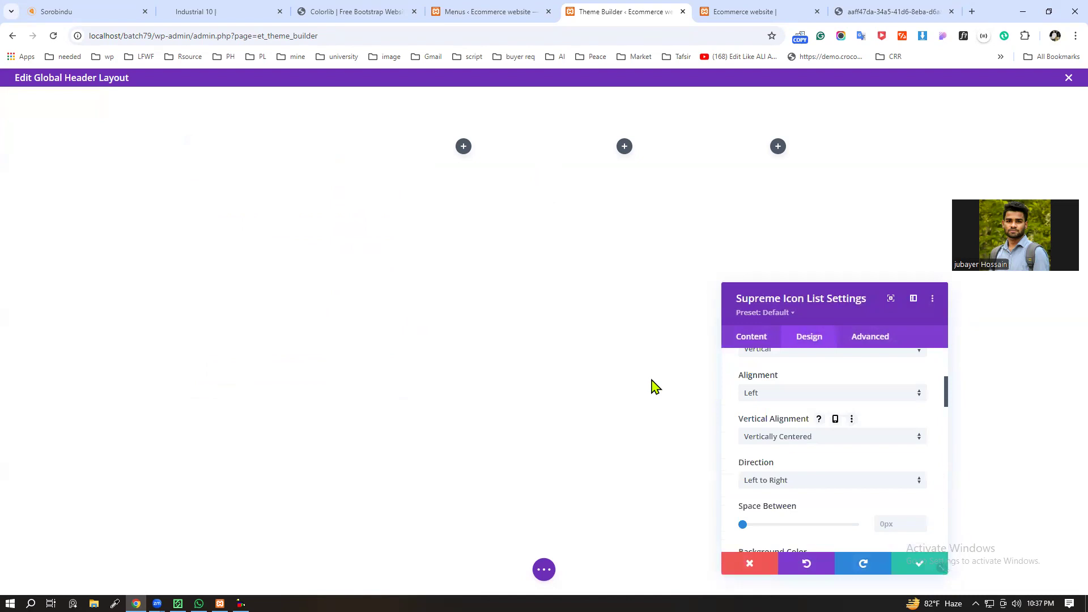
{"action": "scroll", "coordinate": [841, 463], "scroll_direction": "down", "scroll_amount": 2}
{"action": "scroll", "coordinate": [840, 464], "scroll_direction": "down", "scroll_amount": 8}
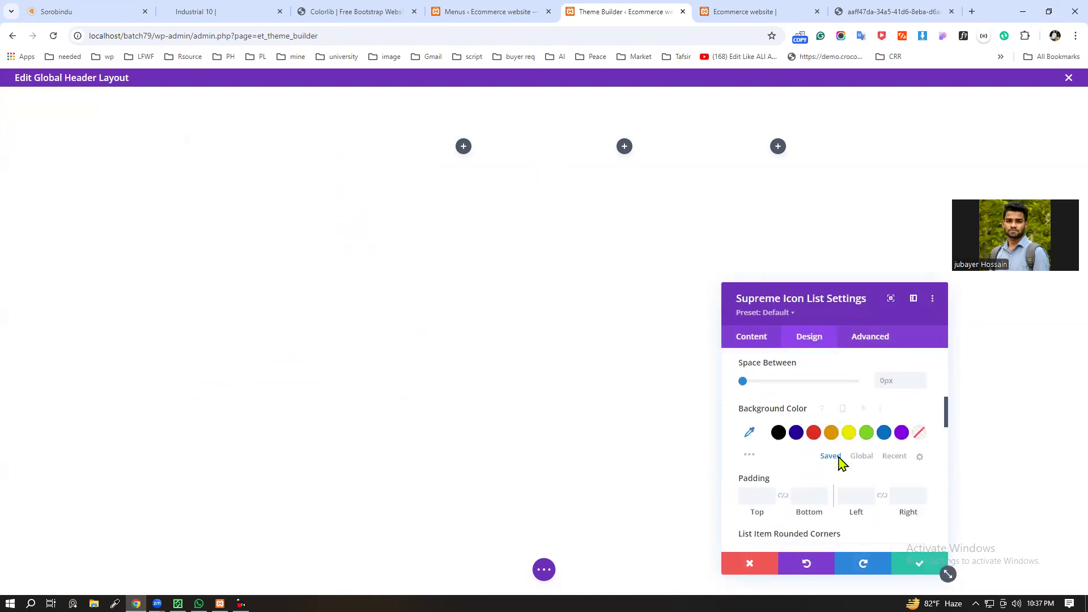
{"action": "scroll", "coordinate": [840, 462], "scroll_direction": "down", "scroll_amount": 3}
{"action": "scroll", "coordinate": [839, 463], "scroll_direction": "up", "scroll_amount": 1}
{"action": "scroll", "coordinate": [840, 463], "scroll_direction": "down", "scroll_amount": 6}
{"action": "scroll", "coordinate": [835, 462], "scroll_direction": "up", "scroll_amount": 4}
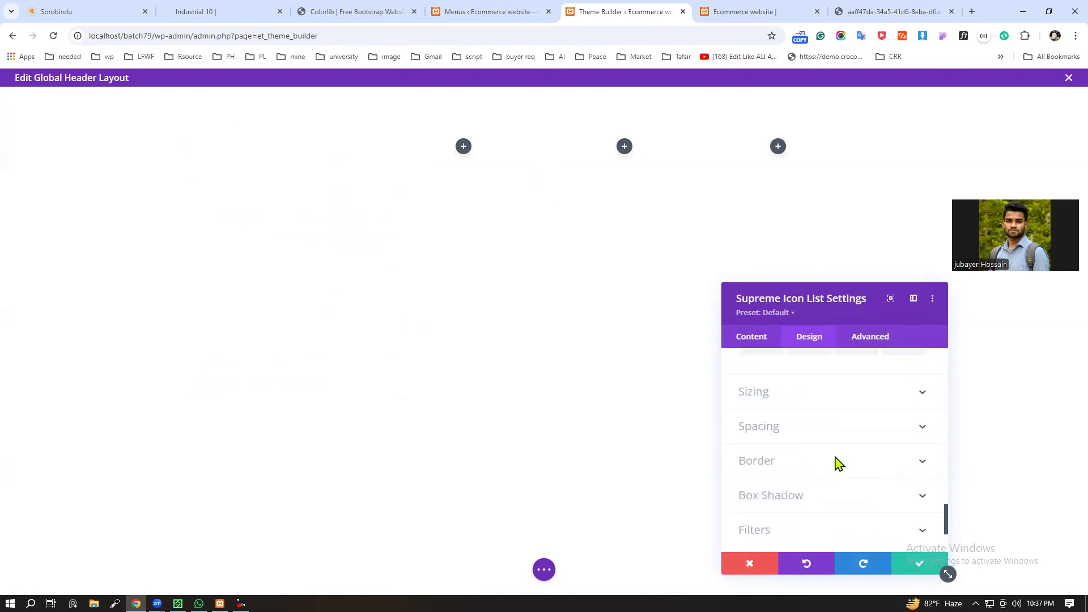
{"action": "scroll", "coordinate": [835, 461], "scroll_direction": "down", "scroll_amount": 2}
{"action": "scroll", "coordinate": [844, 470], "scroll_direction": "up", "scroll_amount": 3}
{"action": "scroll", "coordinate": [843, 470], "scroll_direction": "up", "scroll_amount": 15}
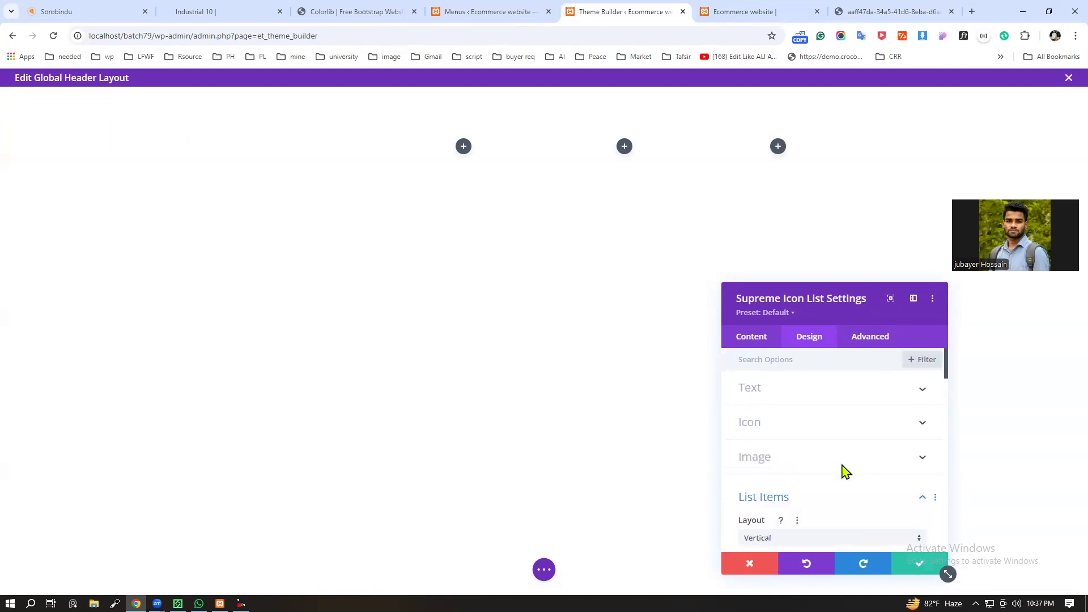
{"action": "left_click", "coordinate": [905, 437]}
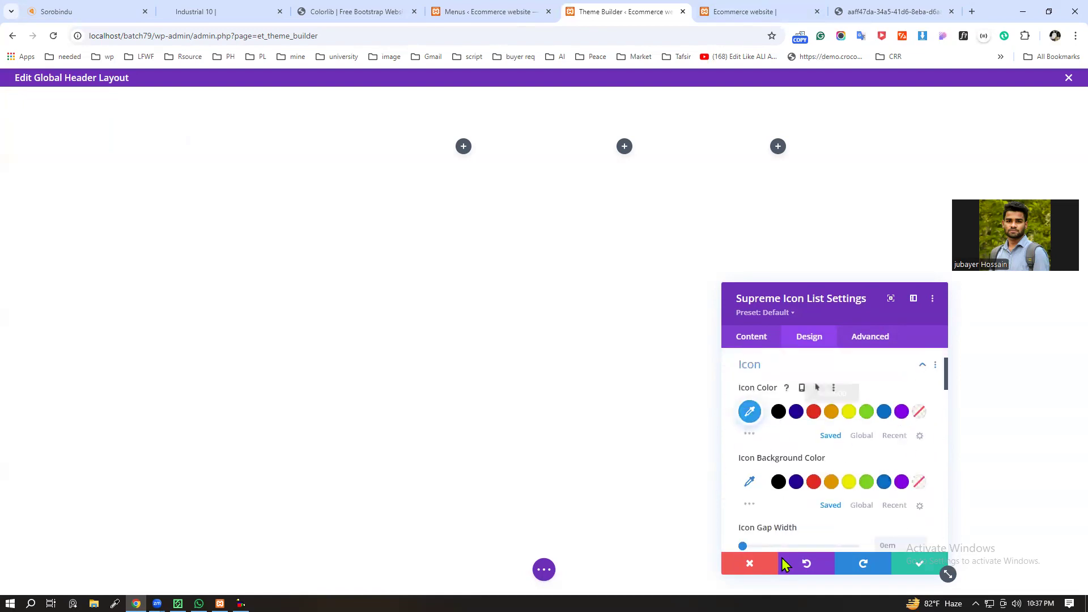
{"action": "left_click", "coordinate": [915, 569]}
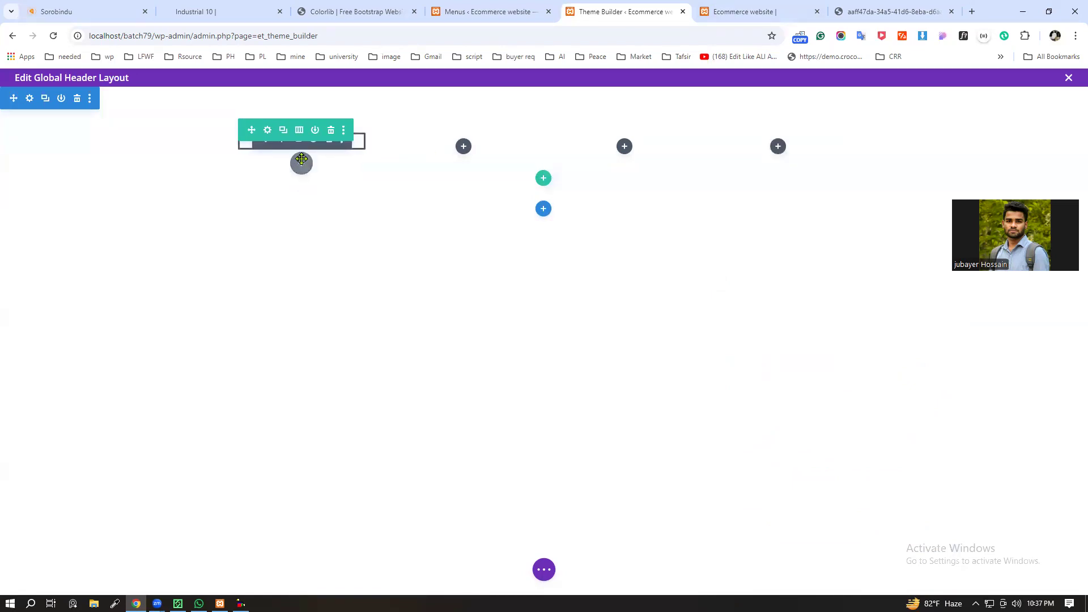
Step: Insert a Next Feature List module below the existing icon list in the first column and save it without items
{"action": "left_click", "coordinate": [301, 163]}
{"action": "type", "text": "ico"}
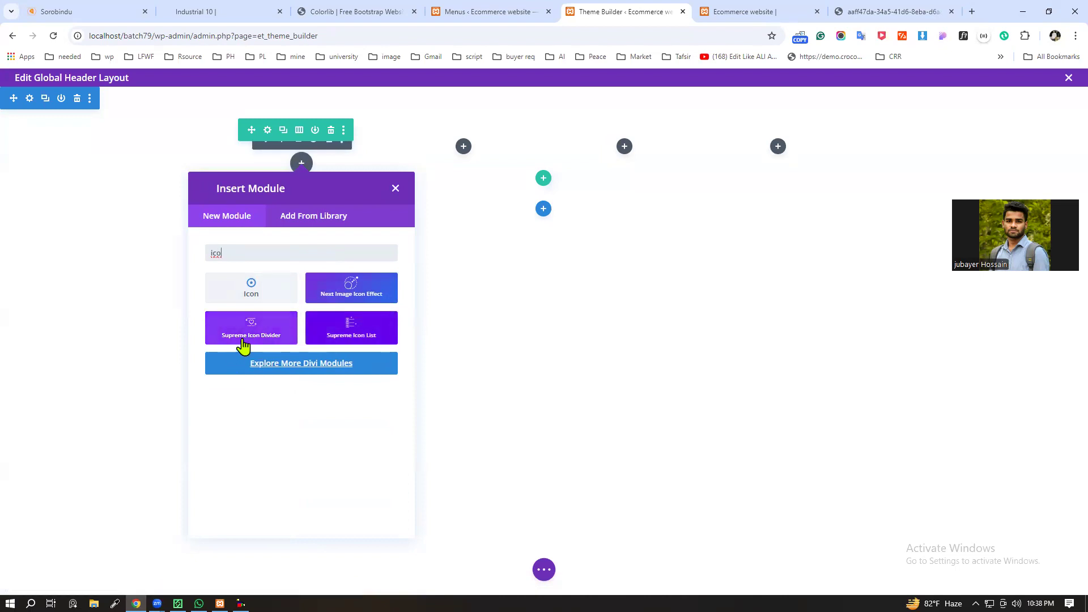
{"action": "key", "text": "BackSpace"}
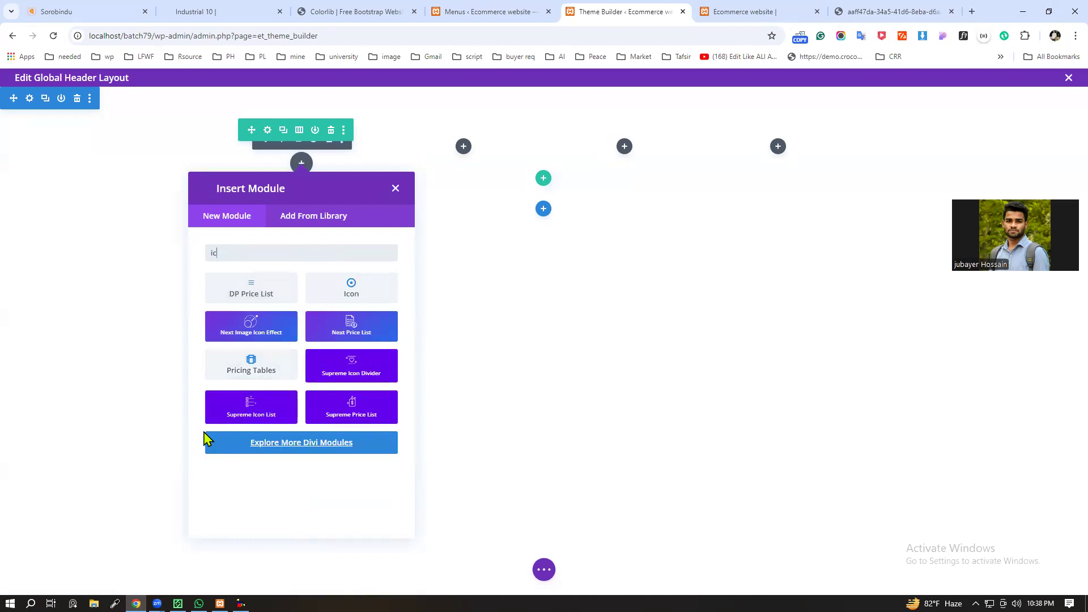
{"action": "key", "text": "BackSpace"}
{"action": "key", "text": "BackSpace"}
{"action": "type", "text": "list"}
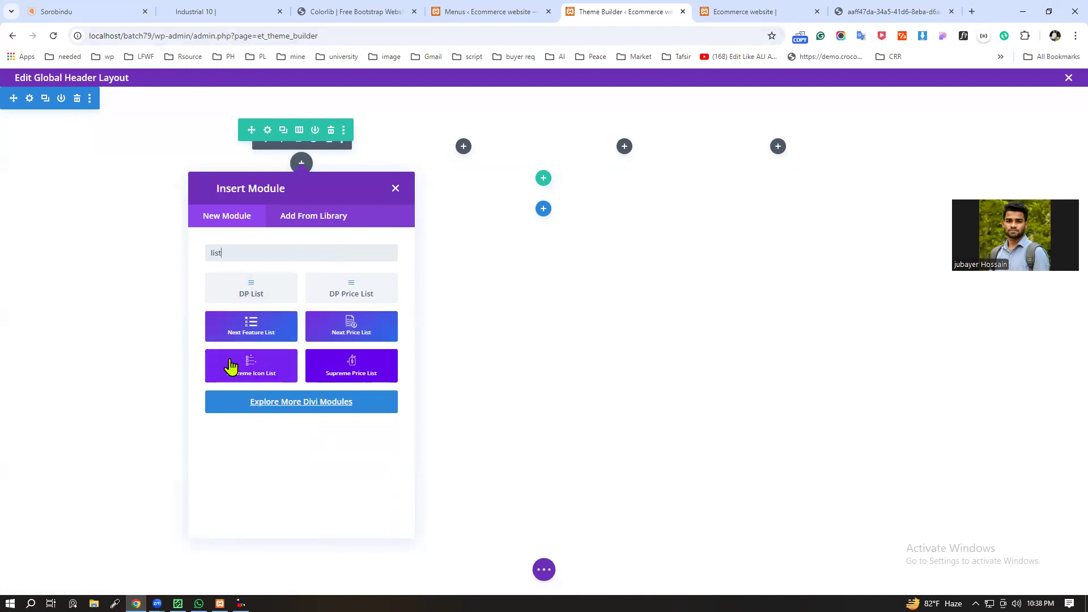
{"action": "left_click", "coordinate": [245, 339]}
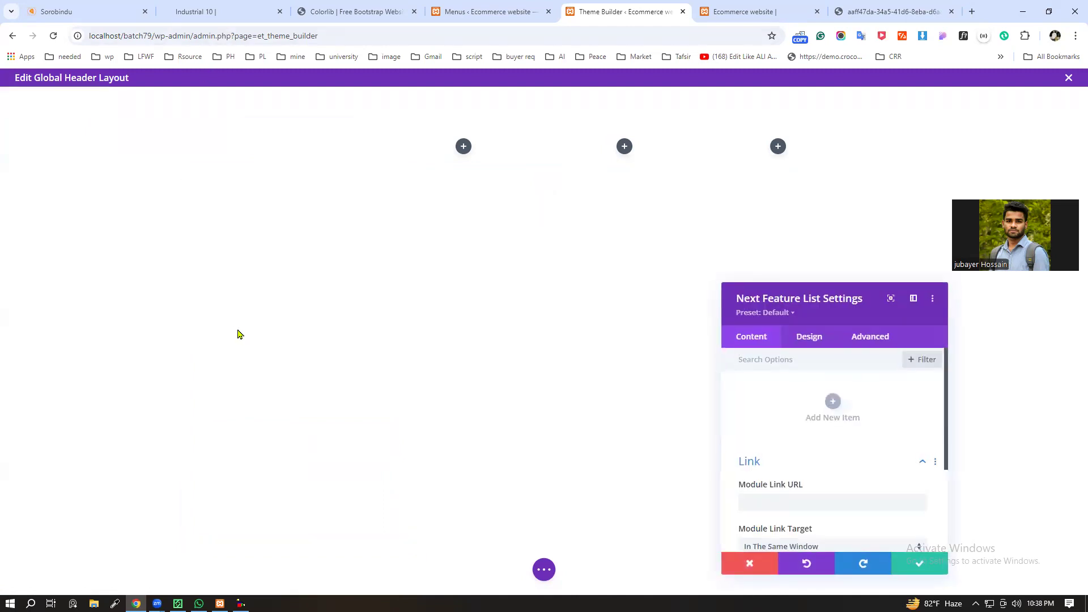
{"action": "left_click", "coordinate": [913, 569]}
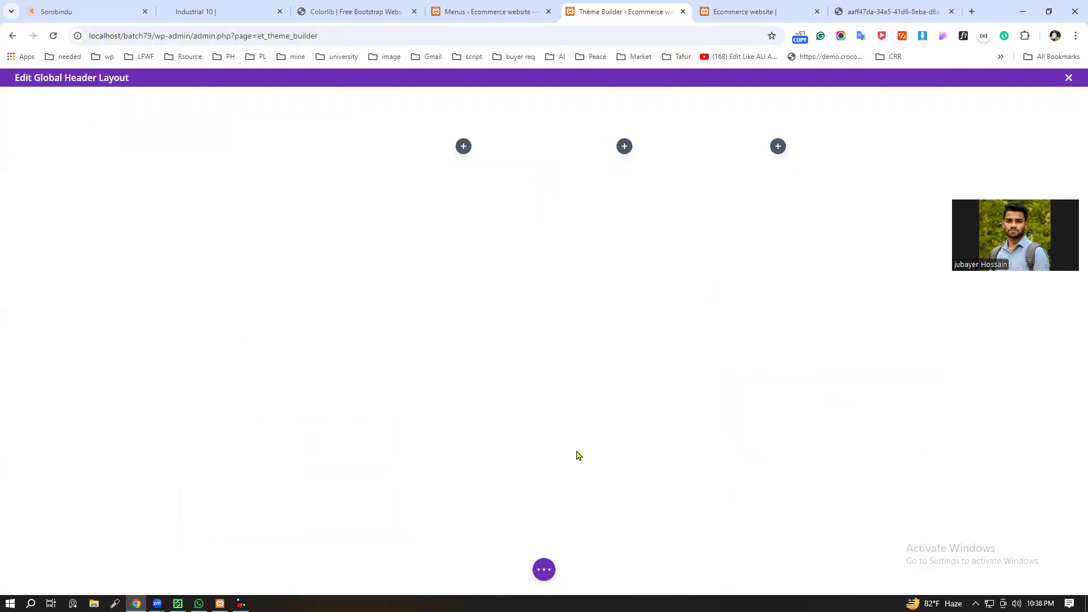
Step: Insert a DP List module in the second column and add two list items with their default text and check icon
{"action": "left_click", "coordinate": [463, 146]}
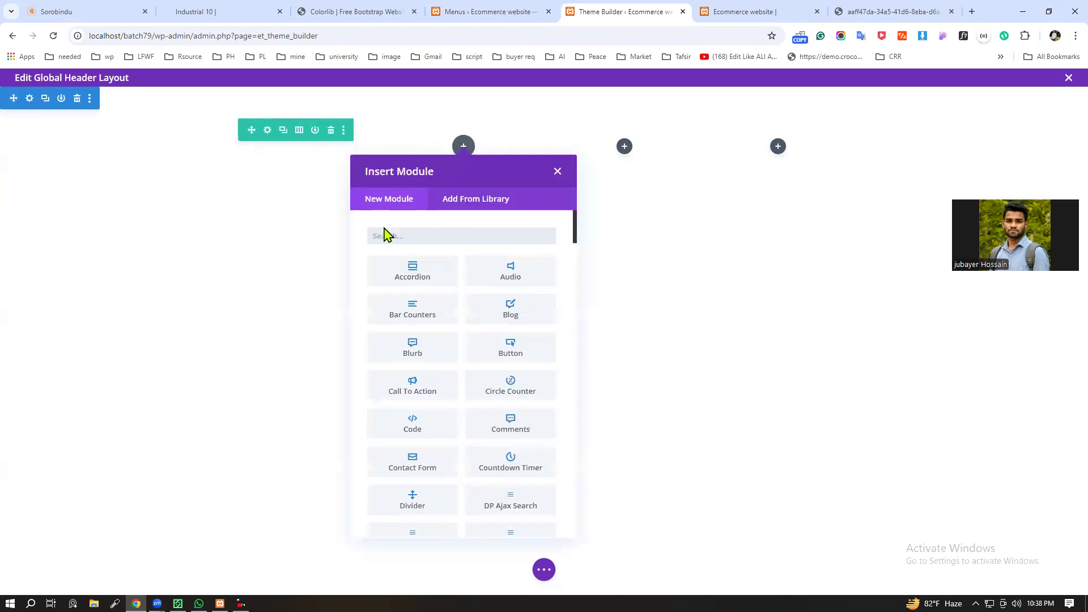
{"action": "type", "text": "list"}
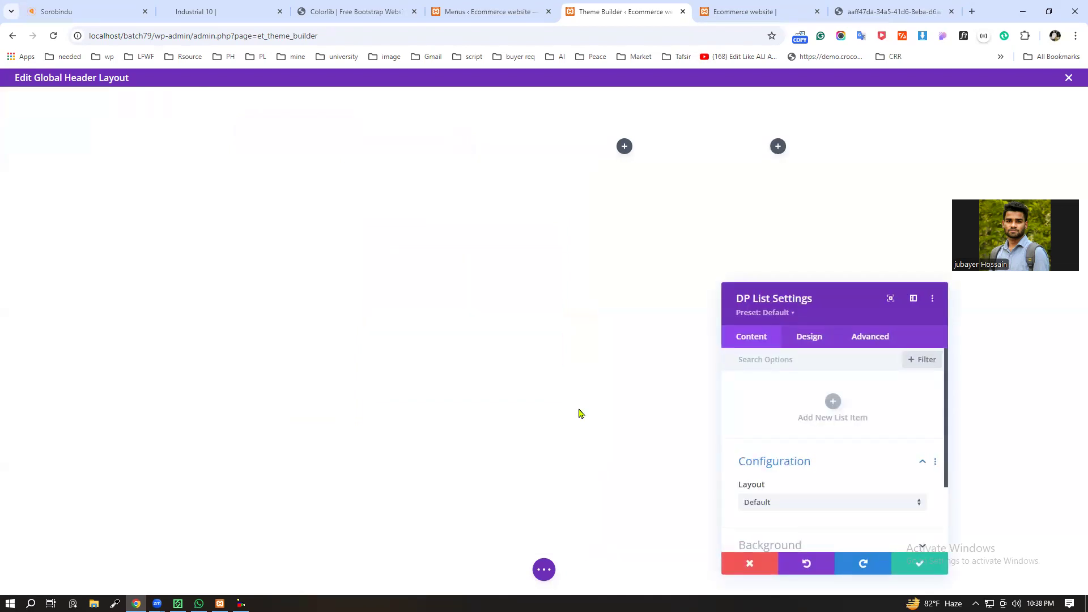
{"action": "left_click", "coordinate": [834, 404]}
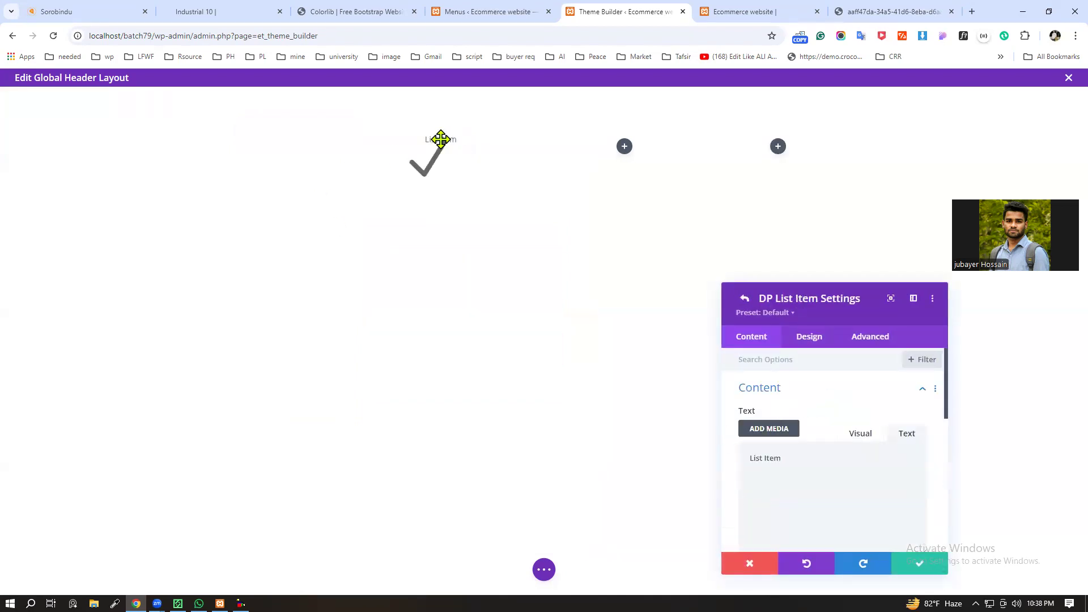
{"action": "scroll", "coordinate": [821, 475], "scroll_direction": "down", "scroll_amount": 5}
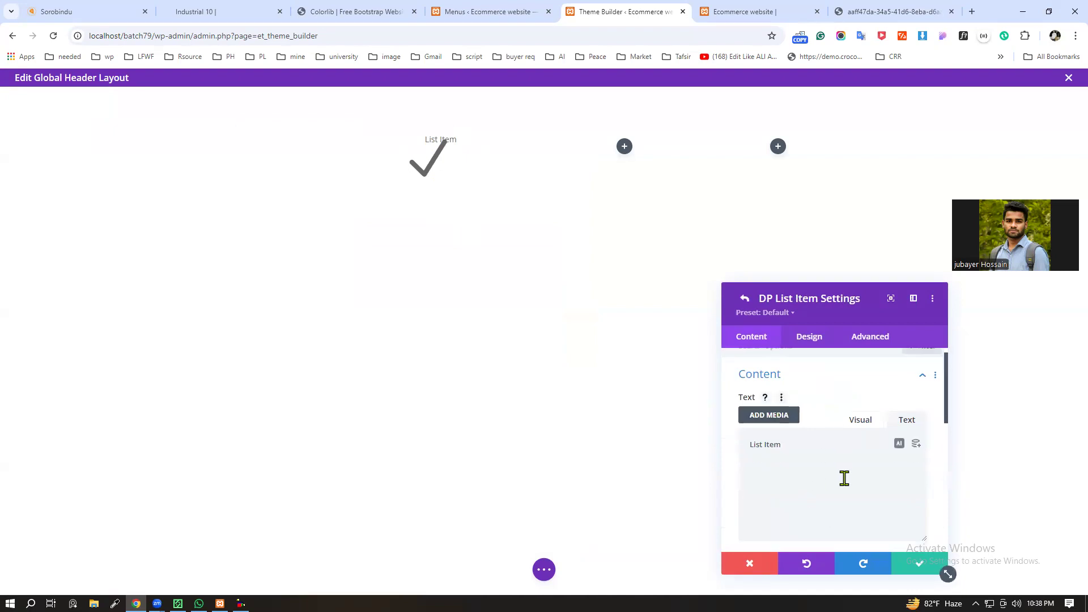
{"action": "scroll", "coordinate": [840, 483], "scroll_direction": "down", "scroll_amount": 5}
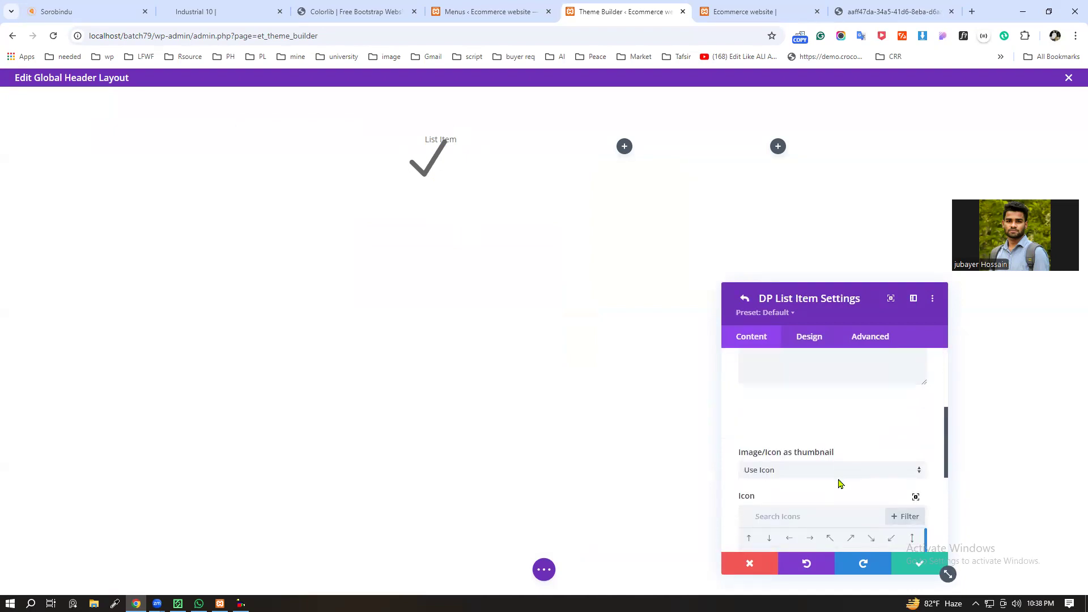
{"action": "scroll", "coordinate": [831, 482], "scroll_direction": "up", "scroll_amount": 3}
{"action": "scroll", "coordinate": [839, 486], "scroll_direction": "up", "scroll_amount": 5}
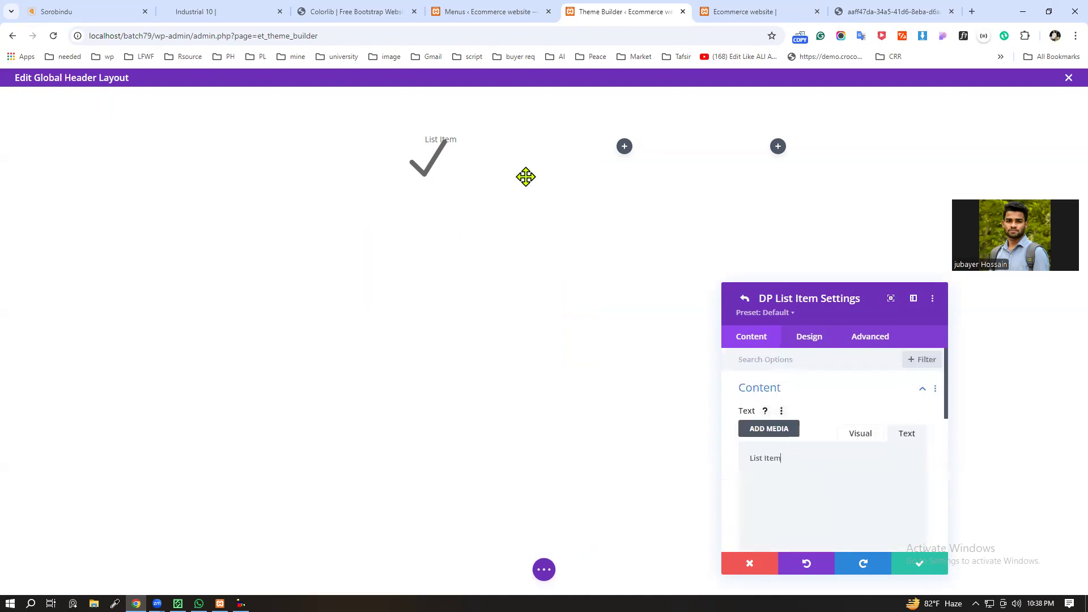
{"action": "left_click", "coordinate": [902, 558]}
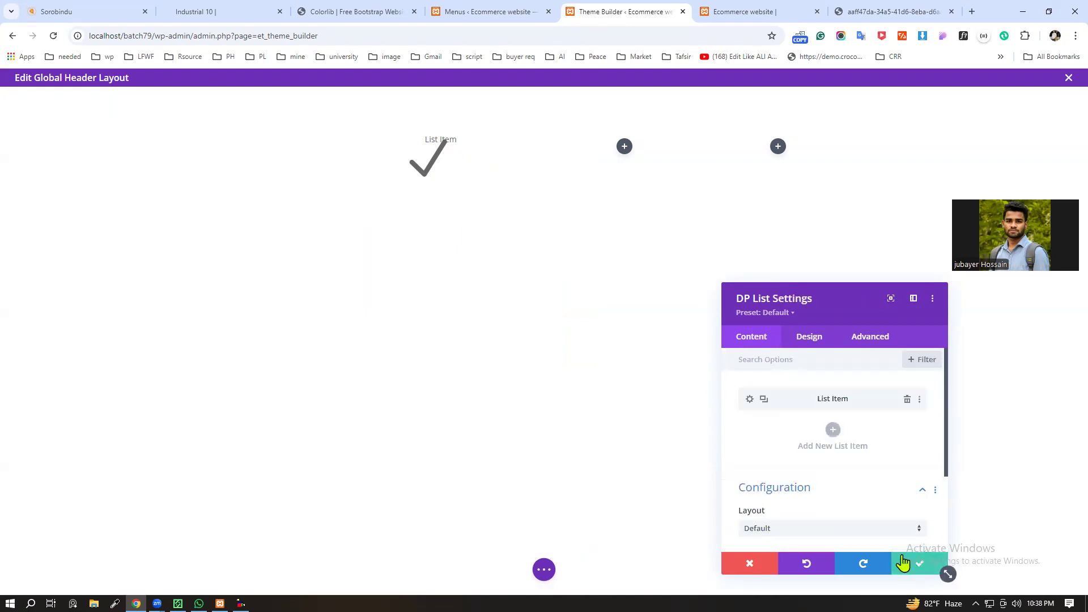
{"action": "left_click", "coordinate": [832, 432]}
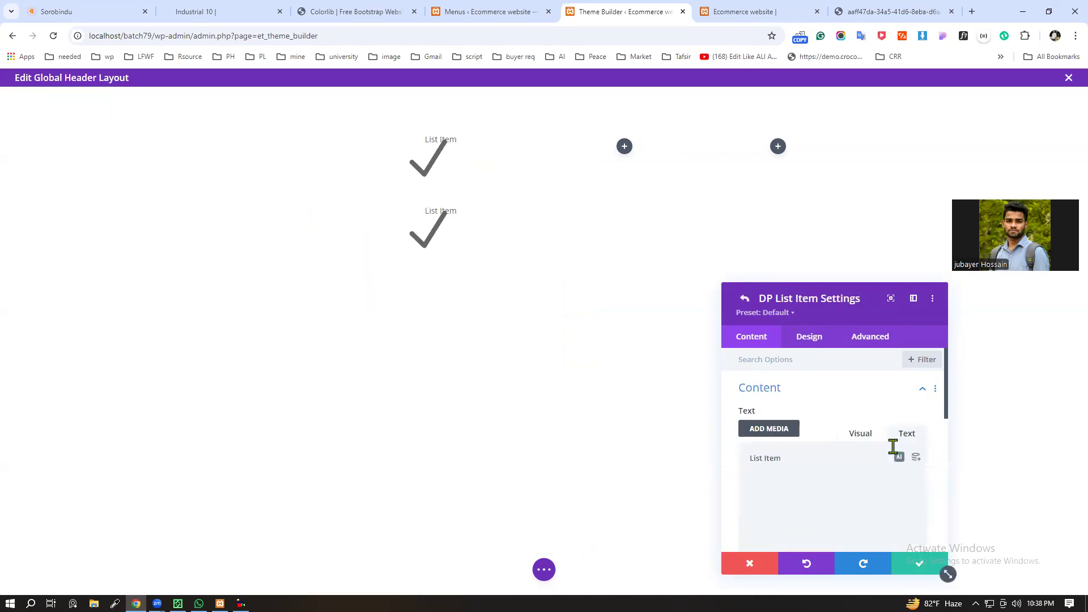
Step: Look through the second list item's text, icon and spacing design options, and discard the changes
{"action": "left_click", "coordinate": [811, 340]}
{"action": "left_click", "coordinate": [920, 392]}
{"action": "scroll", "coordinate": [811, 442], "scroll_direction": "down", "scroll_amount": 6}
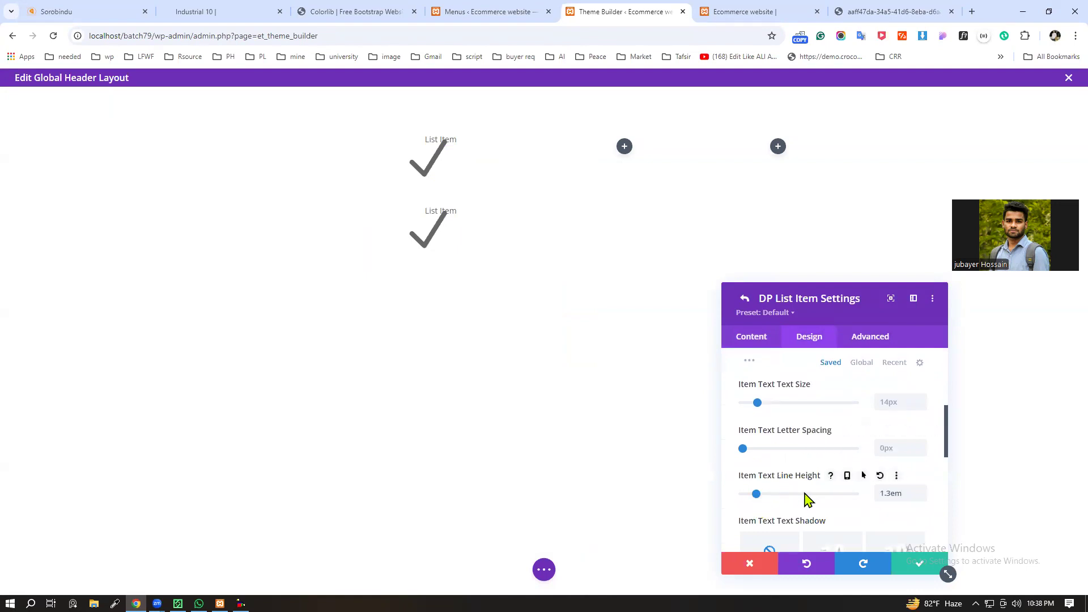
{"action": "scroll", "coordinate": [836, 508], "scroll_direction": "down", "scroll_amount": 5}
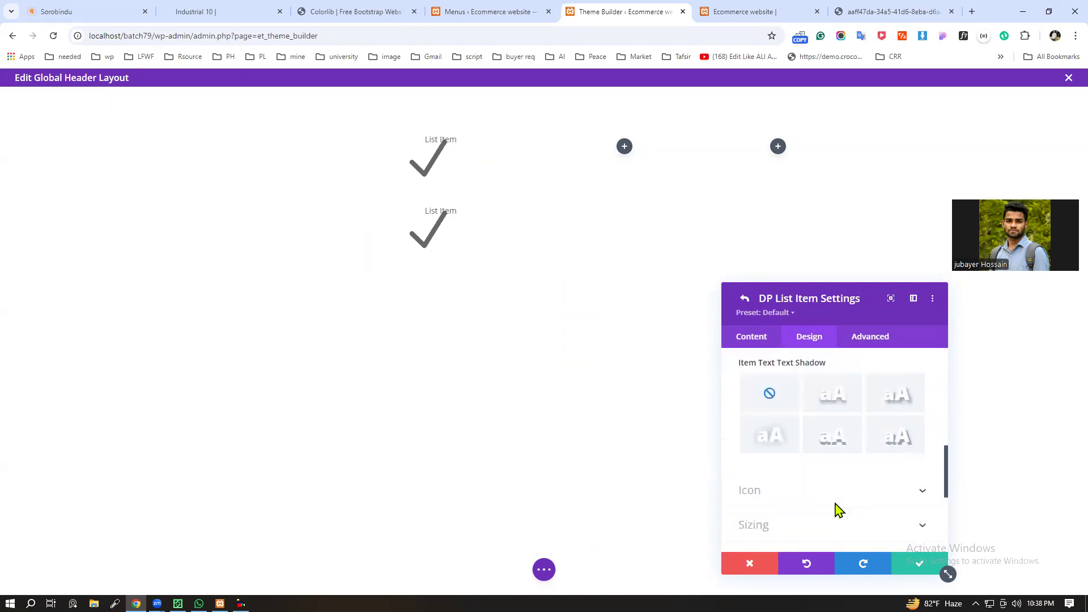
{"action": "scroll", "coordinate": [891, 445], "scroll_direction": "down", "scroll_amount": 2}
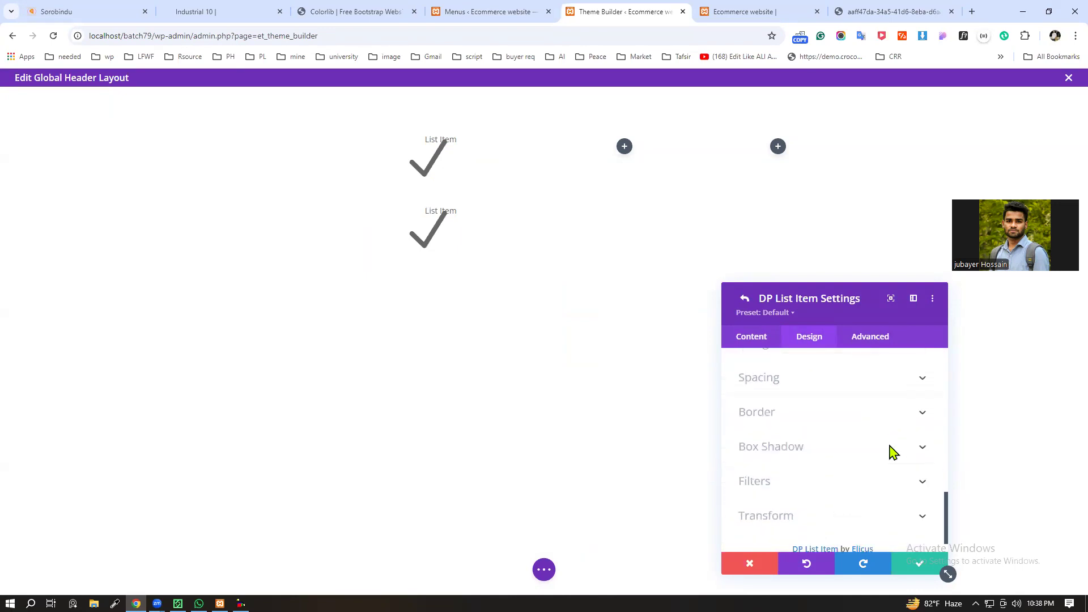
{"action": "scroll", "coordinate": [901, 470], "scroll_direction": "up", "scroll_amount": 3}
{"action": "scroll", "coordinate": [905, 486], "scroll_direction": "up", "scroll_amount": 5}
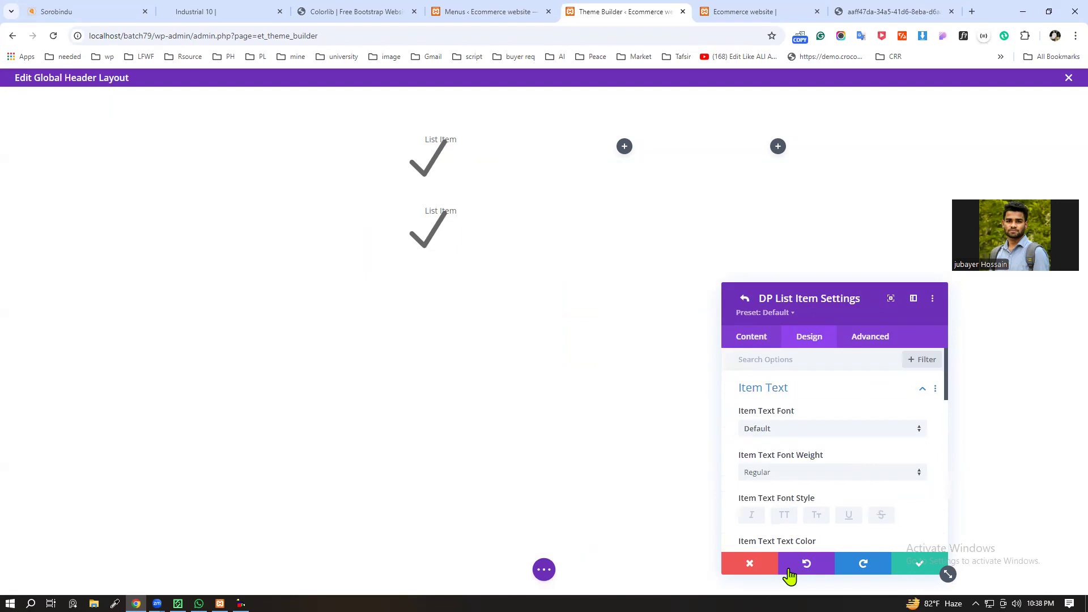
{"action": "left_click", "coordinate": [733, 574]}
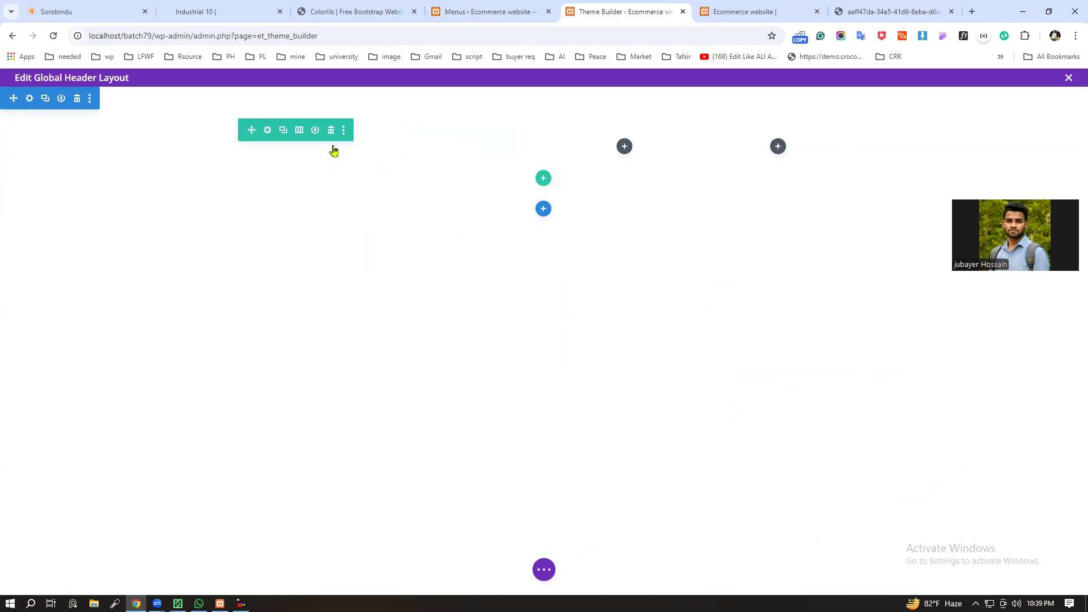
Step: Delete the list modules from the row's first and second columns and save the row settings with four equal columns
{"action": "left_click", "coordinate": [330, 156]}
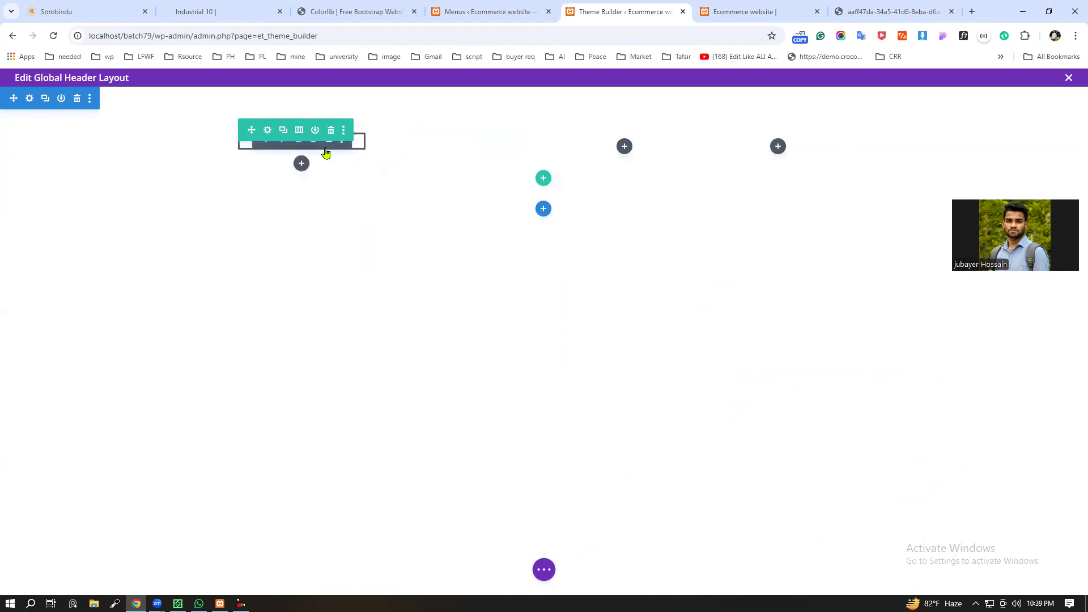
{"action": "left_click_drag", "start_coordinate": [468, 149], "coordinate": [335, 153]}
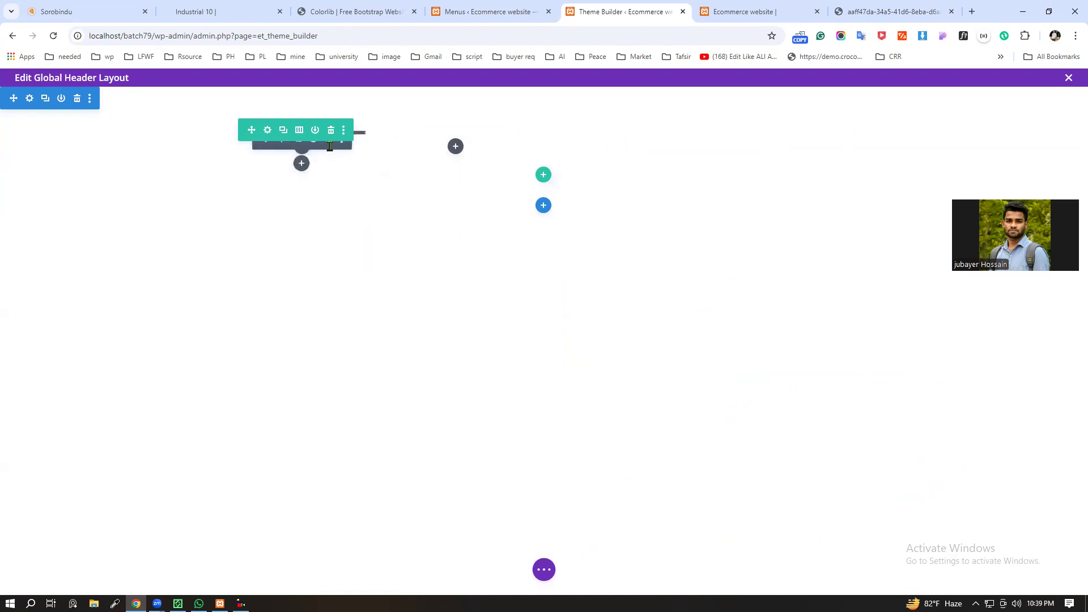
{"action": "left_click", "coordinate": [329, 145]}
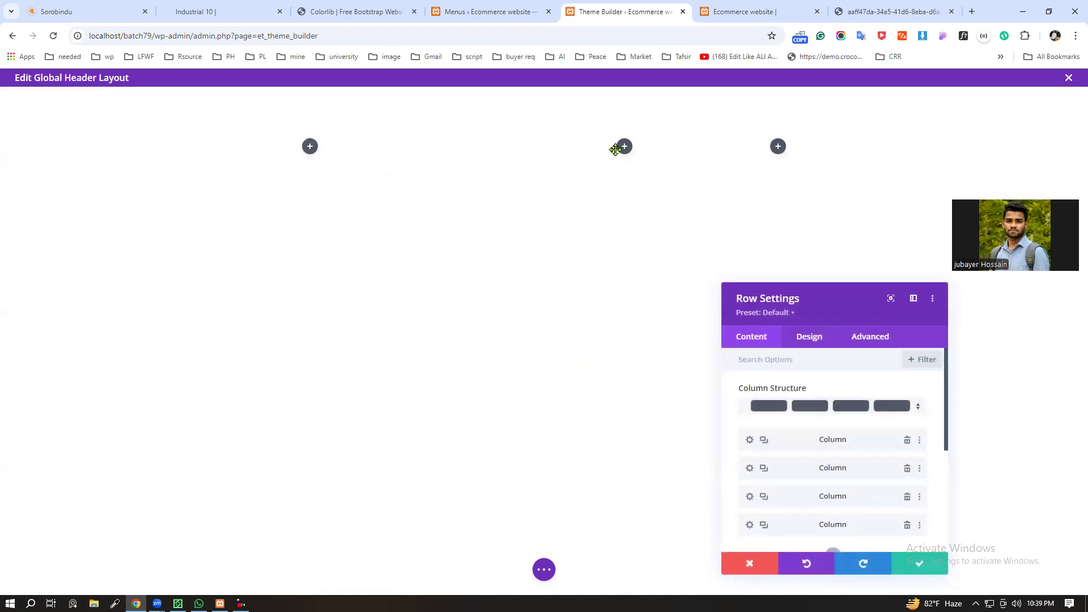
{"action": "scroll", "coordinate": [870, 529], "scroll_direction": "down", "scroll_amount": 2}
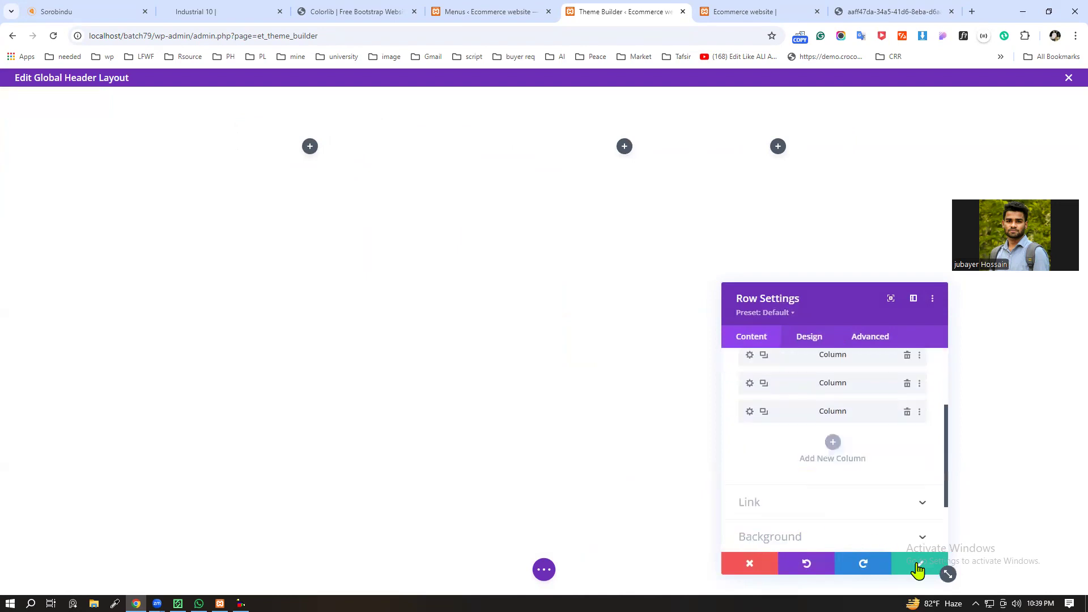
{"action": "left_click", "coordinate": [920, 565]}
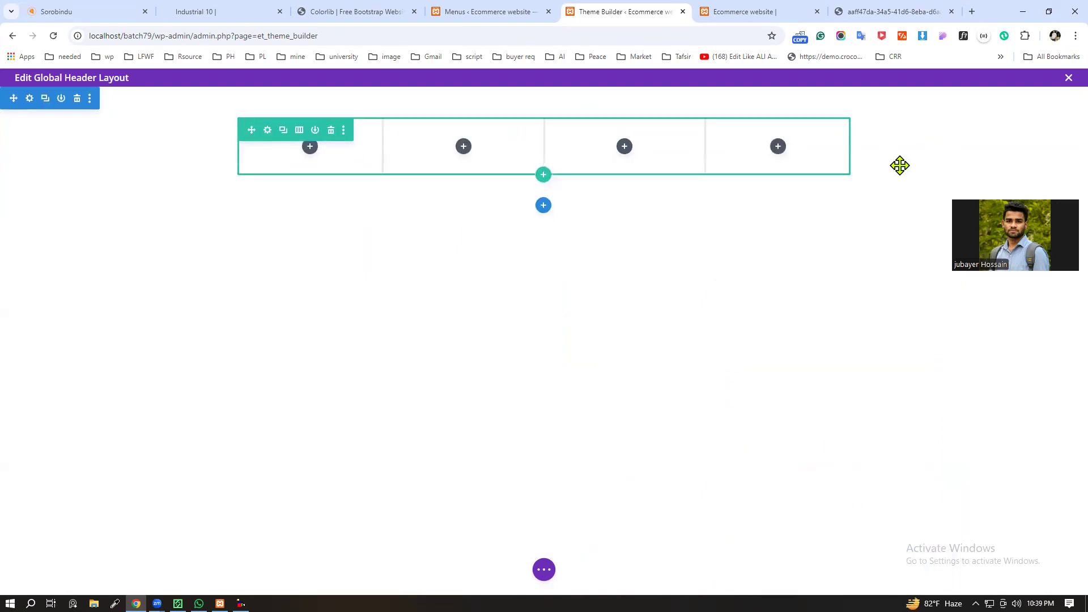
Step: Insert a Next Feature List module in the emptied first column of the row
{"action": "left_click", "coordinate": [310, 147]}
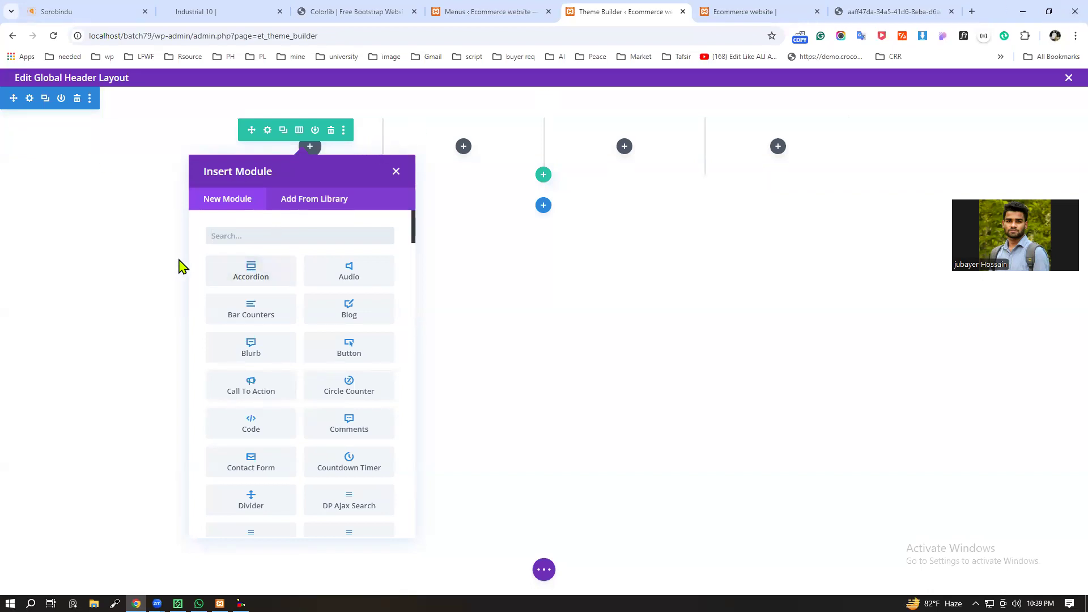
{"action": "left_click", "coordinate": [231, 234]}
{"action": "type", "text": "list"}
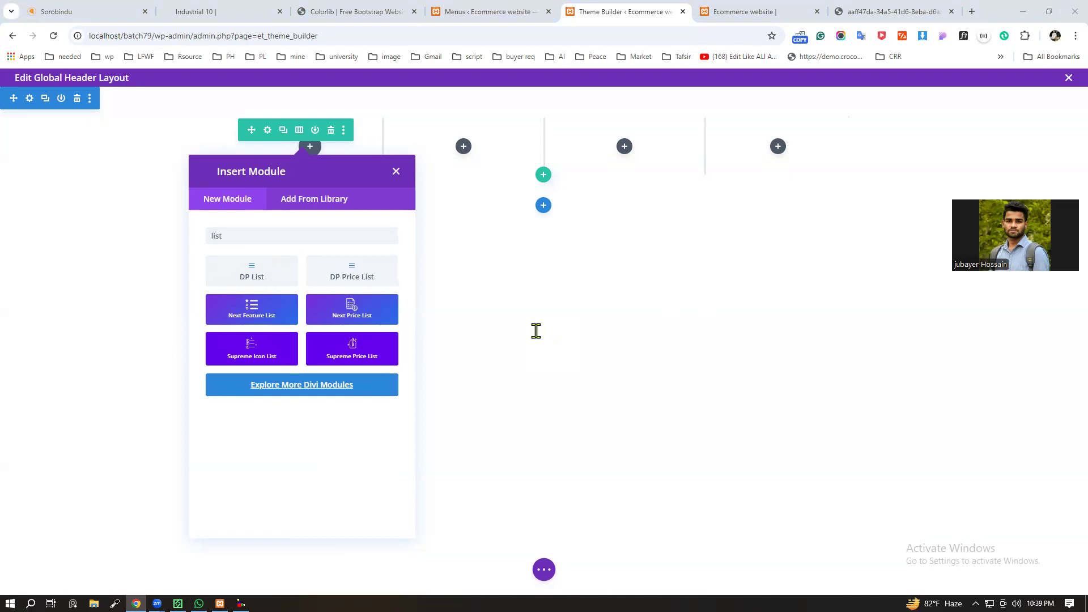
{"action": "left_click", "coordinate": [240, 317]}
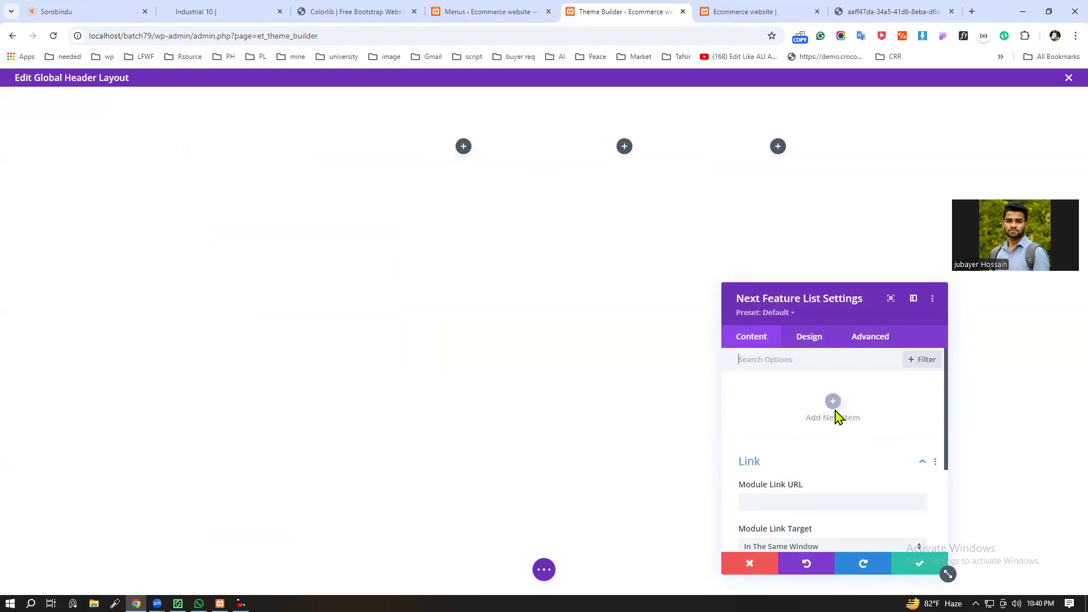
Step: Add an item to the feature list and paste the labelled phone number as its title
{"action": "left_click", "coordinate": [833, 401]}
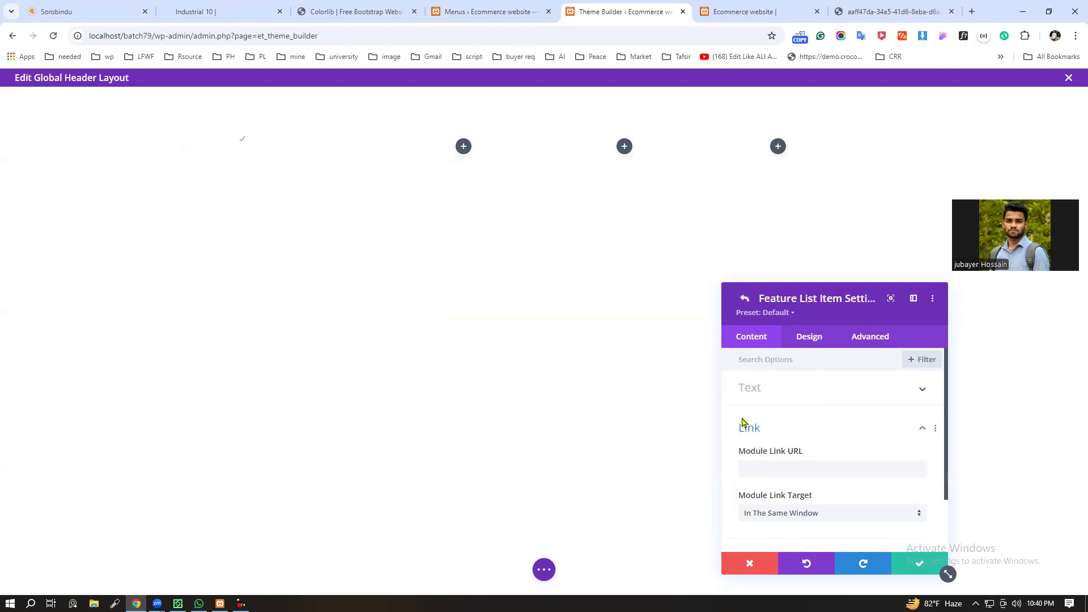
{"action": "scroll", "coordinate": [816, 469], "scroll_direction": "down", "scroll_amount": 2}
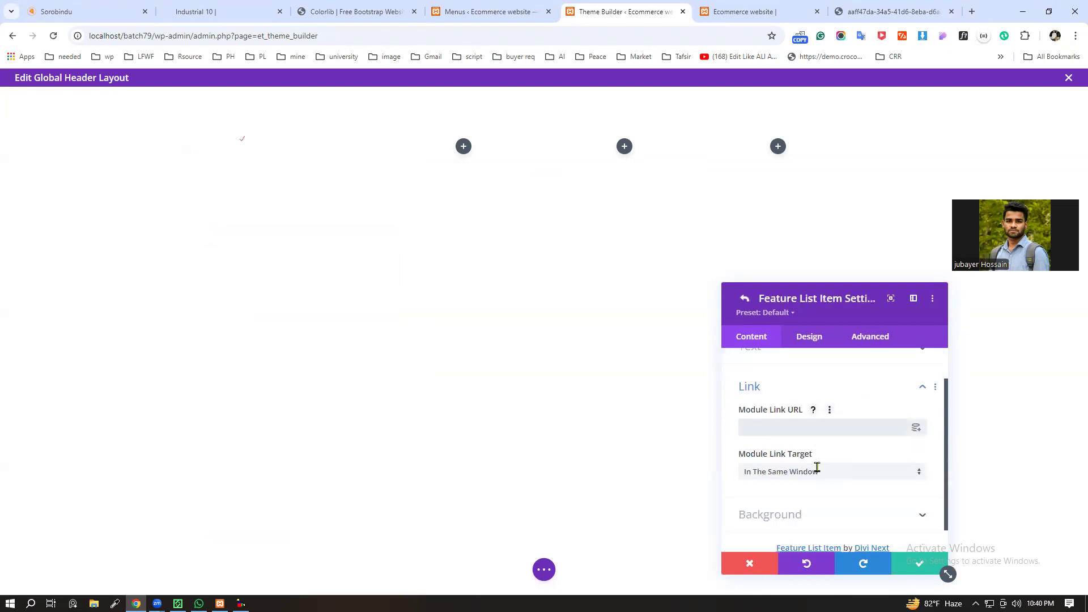
{"action": "scroll", "coordinate": [816, 469], "scroll_direction": "up", "scroll_amount": 2}
{"action": "left_click", "coordinate": [795, 395]}
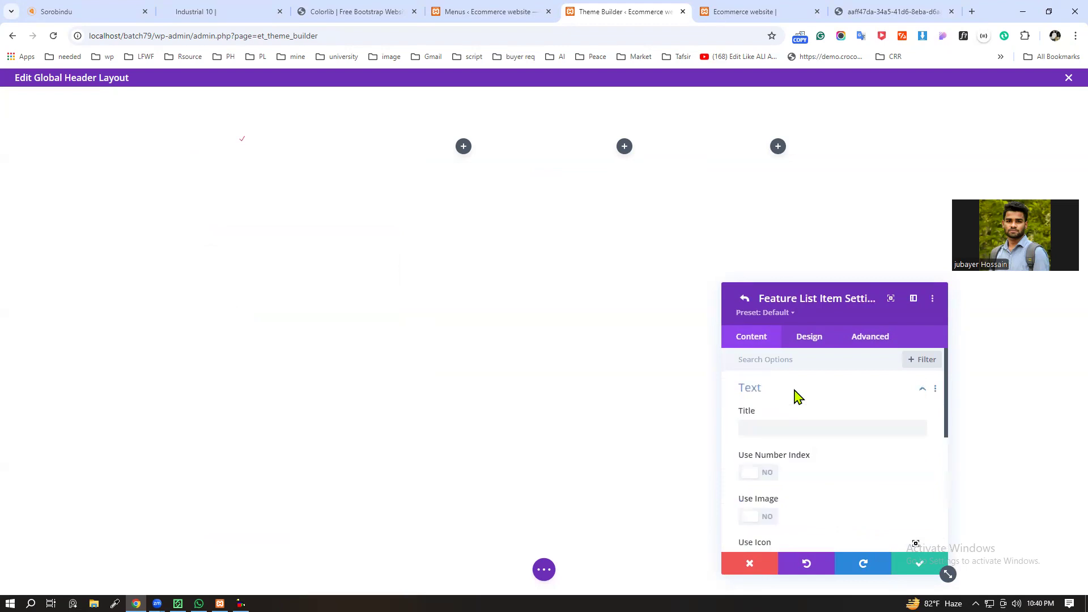
{"action": "left_click", "coordinate": [766, 431]}
{"action": "key", "text": "ctrl+v"}
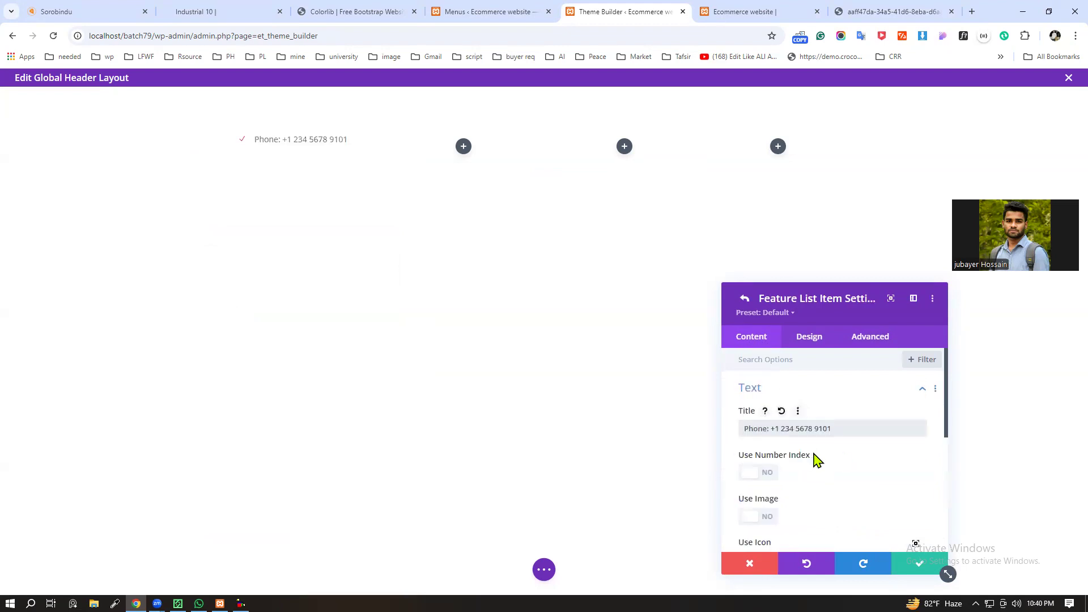
Step: Look through the feature list item's number index, image and icon options, and discard the item's changes
{"action": "scroll", "coordinate": [817, 476], "scroll_direction": "down", "scroll_amount": 1}
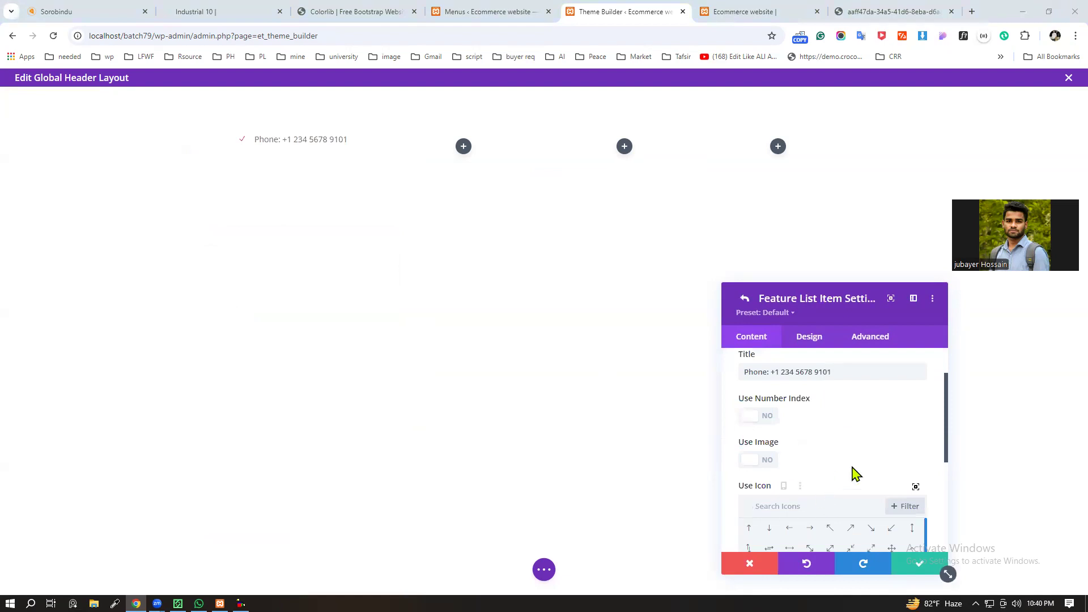
{"action": "scroll", "coordinate": [812, 440], "scroll_direction": "down", "scroll_amount": 2}
{"action": "scroll", "coordinate": [812, 439], "scroll_direction": "up", "scroll_amount": 2}
{"action": "scroll", "coordinate": [805, 465], "scroll_direction": "down", "scroll_amount": 3}
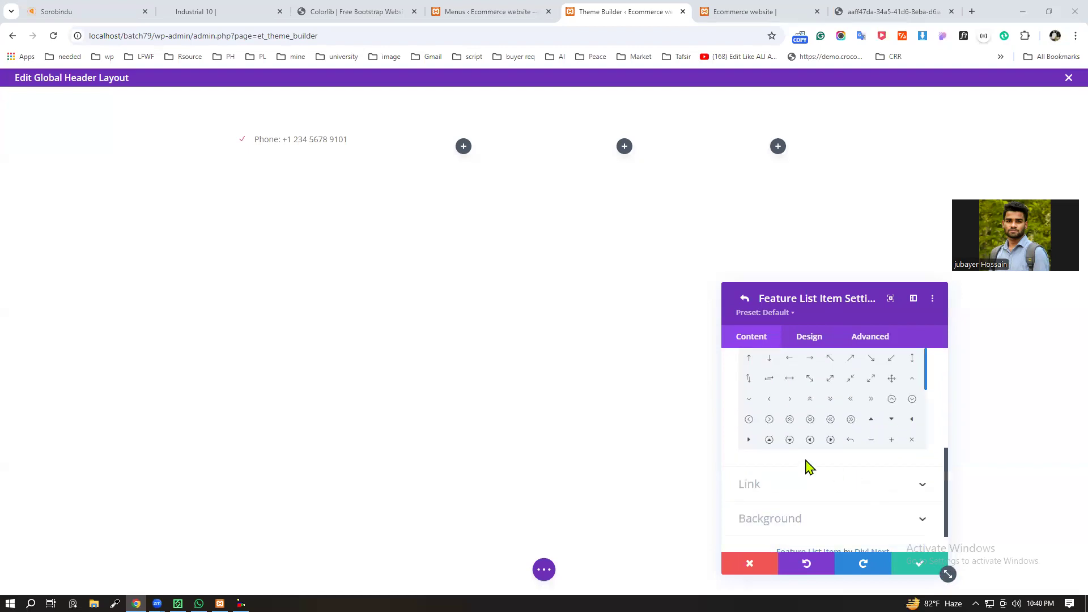
{"action": "left_click", "coordinate": [743, 561]}
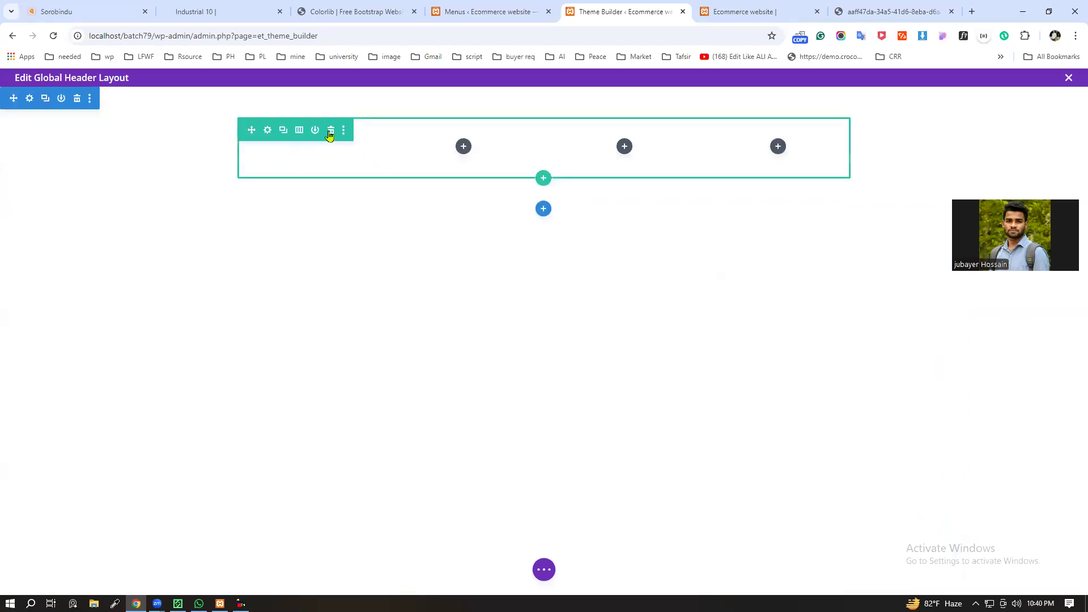
Step: Delete the four-column row and insert a new row with two equal columns in the same section
{"action": "left_click", "coordinate": [330, 131]}
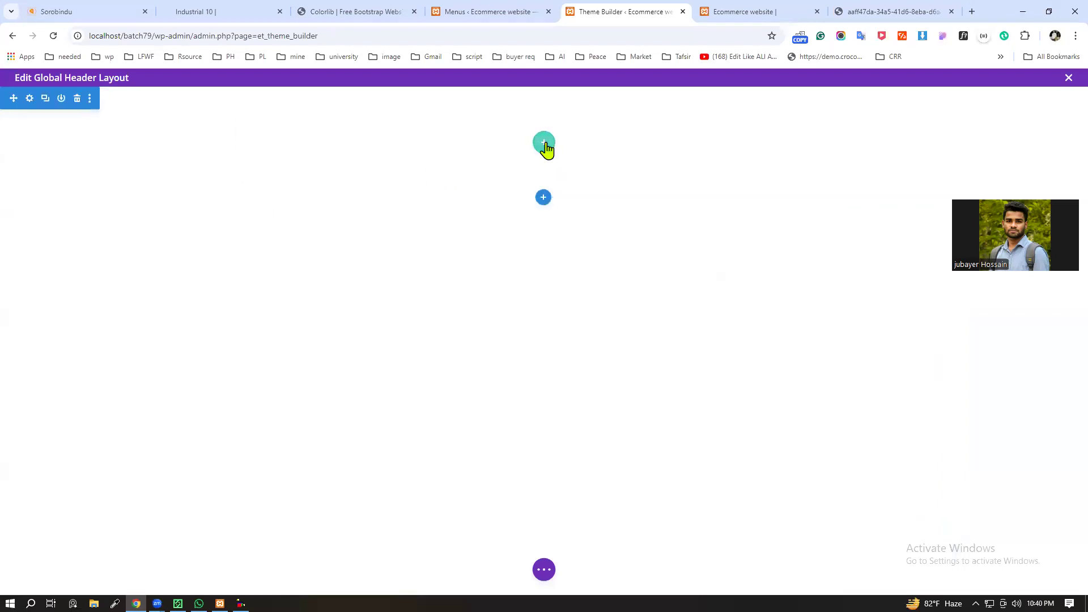
{"action": "left_click", "coordinate": [545, 145]}
{"action": "left_click", "coordinate": [534, 234]}
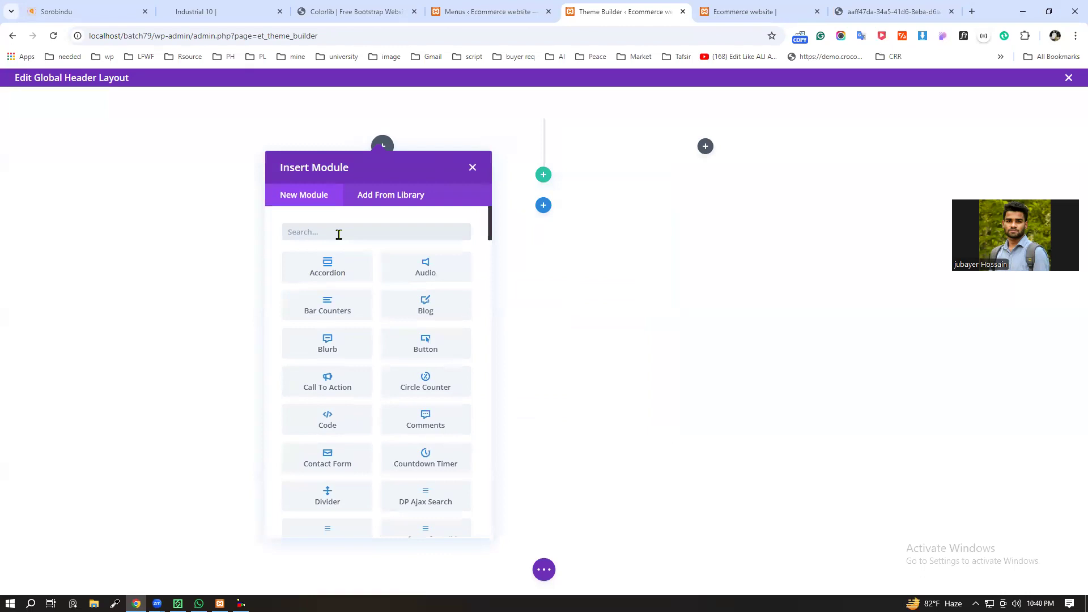
Step: Insert a Next Feature List module in the first column of the new two-column row
{"action": "type", "text": "lis"}
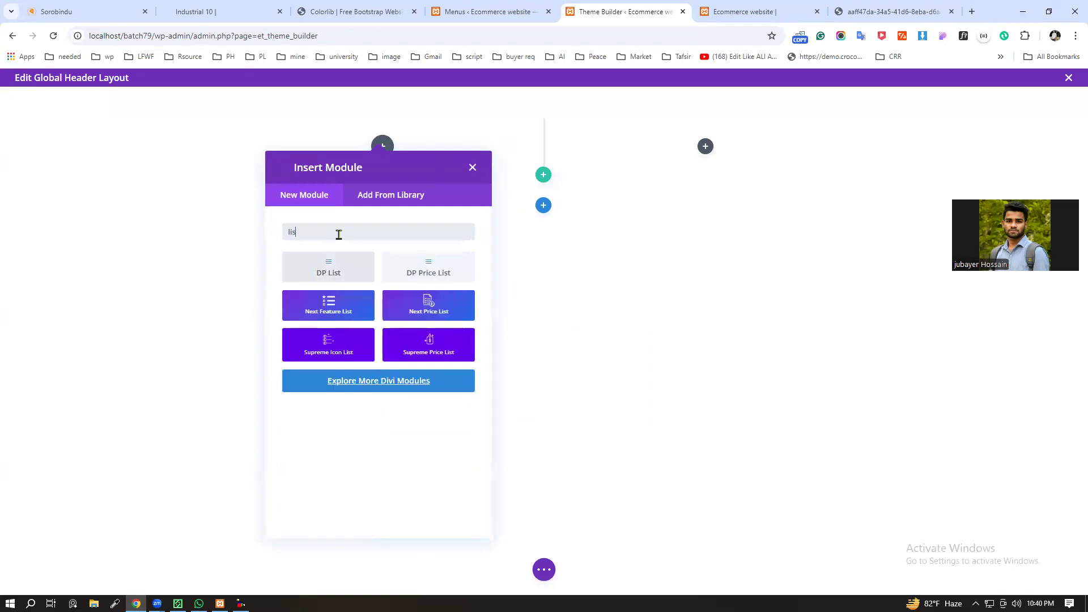
{"action": "type", "text": "t"}
{"action": "left_click", "coordinate": [323, 306]}
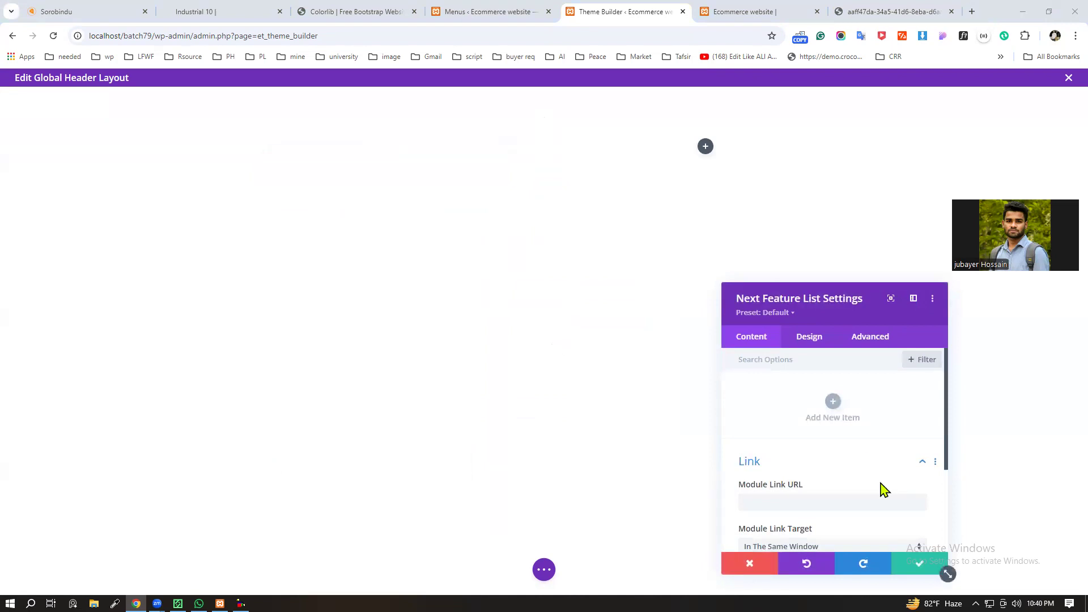
Step: Add an item to the feature list and paste the labelled phone number as its title
{"action": "left_click", "coordinate": [831, 403]}
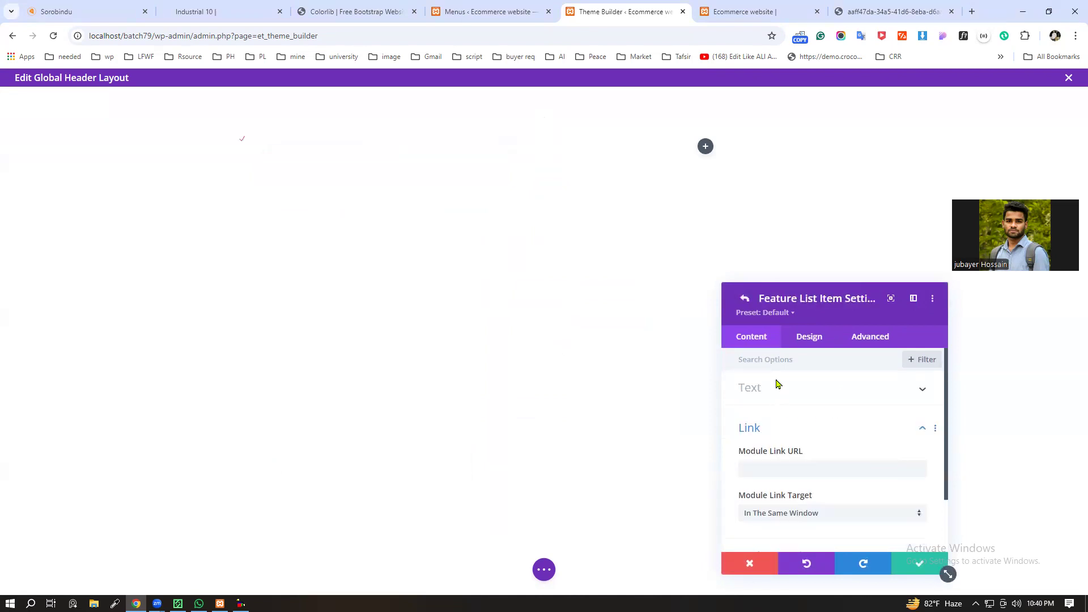
{"action": "left_click", "coordinate": [848, 388]}
{"action": "left_click", "coordinate": [775, 426]}
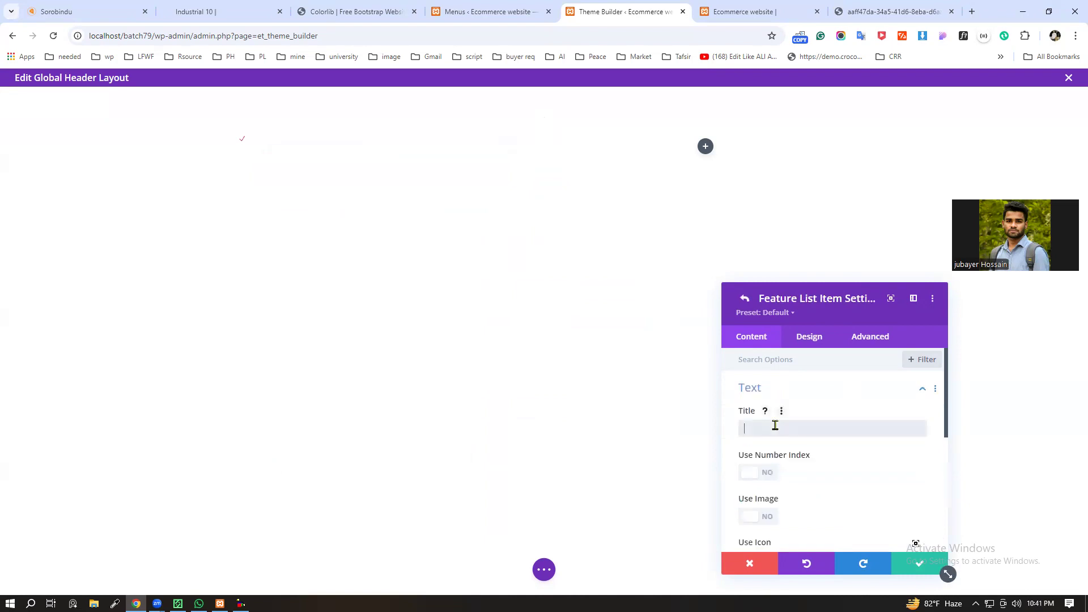
{"action": "key", "text": "ctrl+v"}
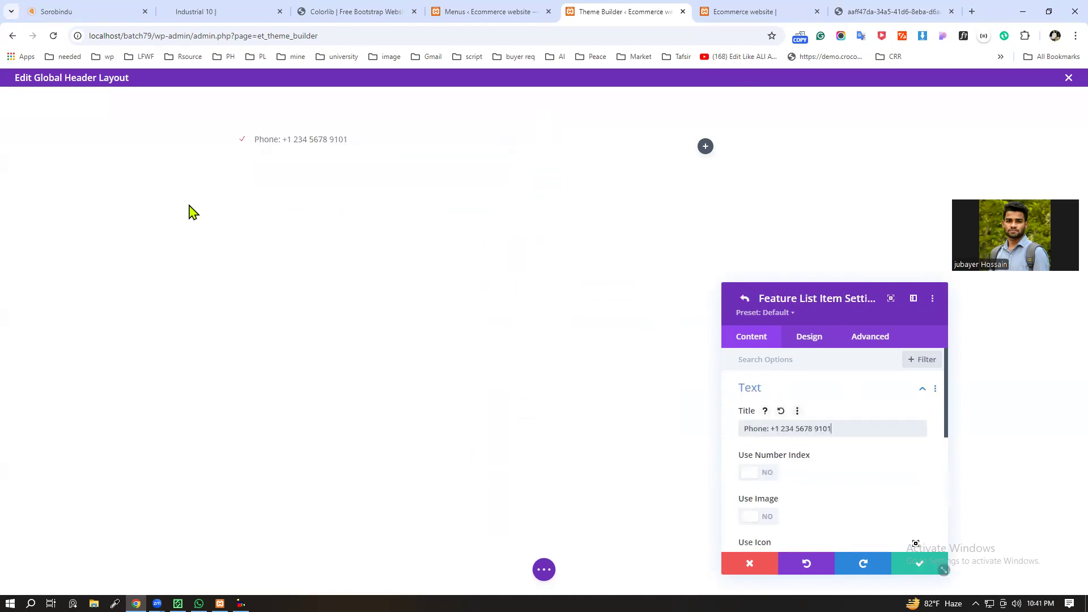
{"action": "left_click", "coordinate": [758, 473]}
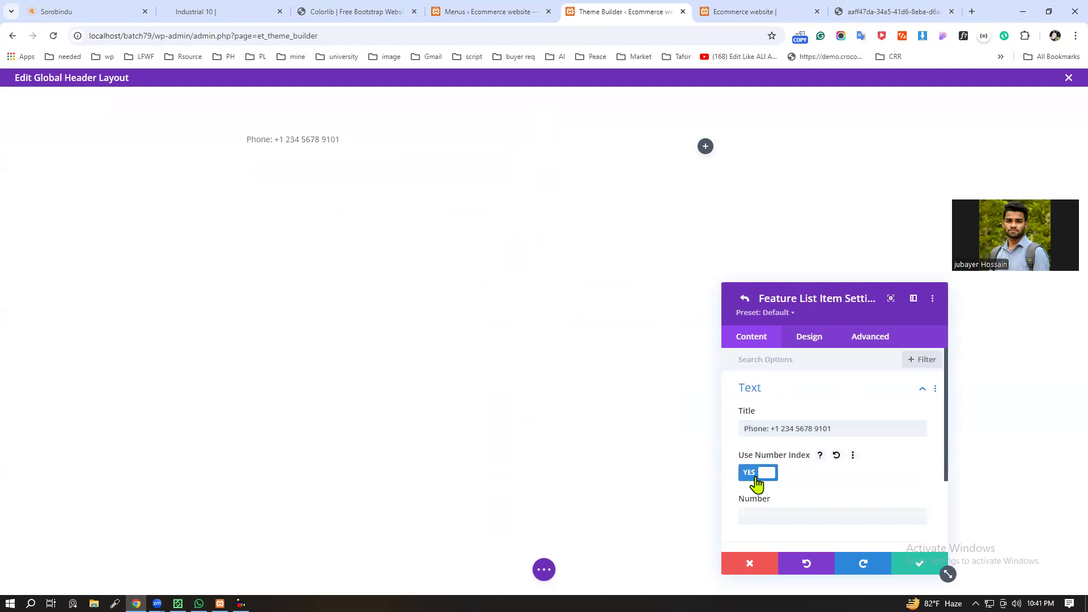
{"action": "left_click", "coordinate": [757, 473]}
{"action": "left_click", "coordinate": [756, 476]}
Step: Search the item's icons for "pho" and assign the phone handset icon to the feature list item
{"action": "scroll", "coordinate": [774, 469], "scroll_direction": "down", "scroll_amount": 1}
{"action": "left_click", "coordinate": [762, 419]}
{"action": "scroll", "coordinate": [772, 481], "scroll_direction": "down", "scroll_amount": 1}
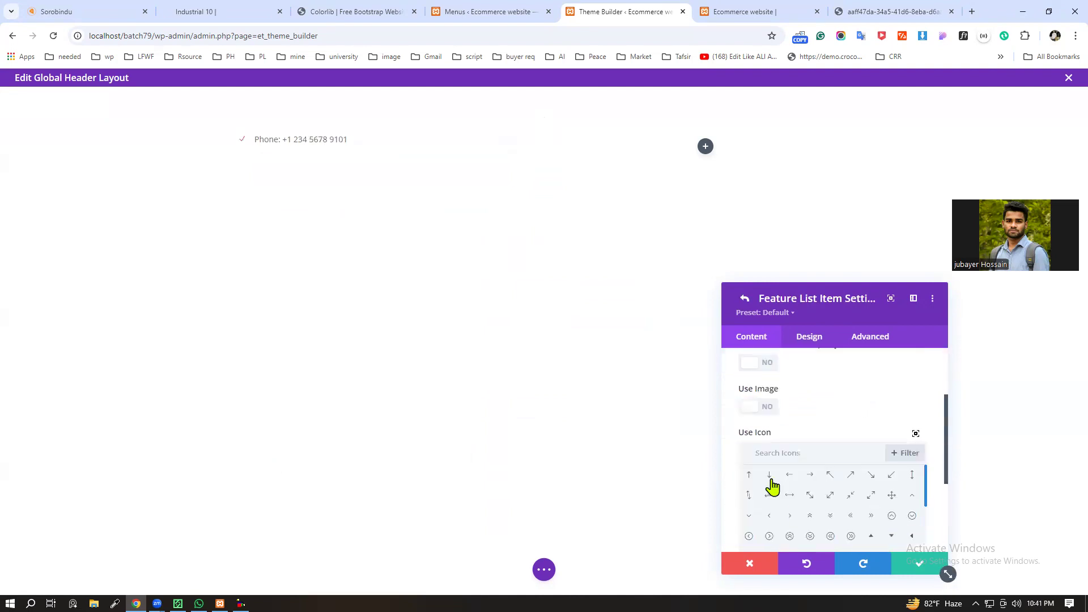
{"action": "left_click", "coordinate": [794, 450]}
{"action": "type", "text": "p"}
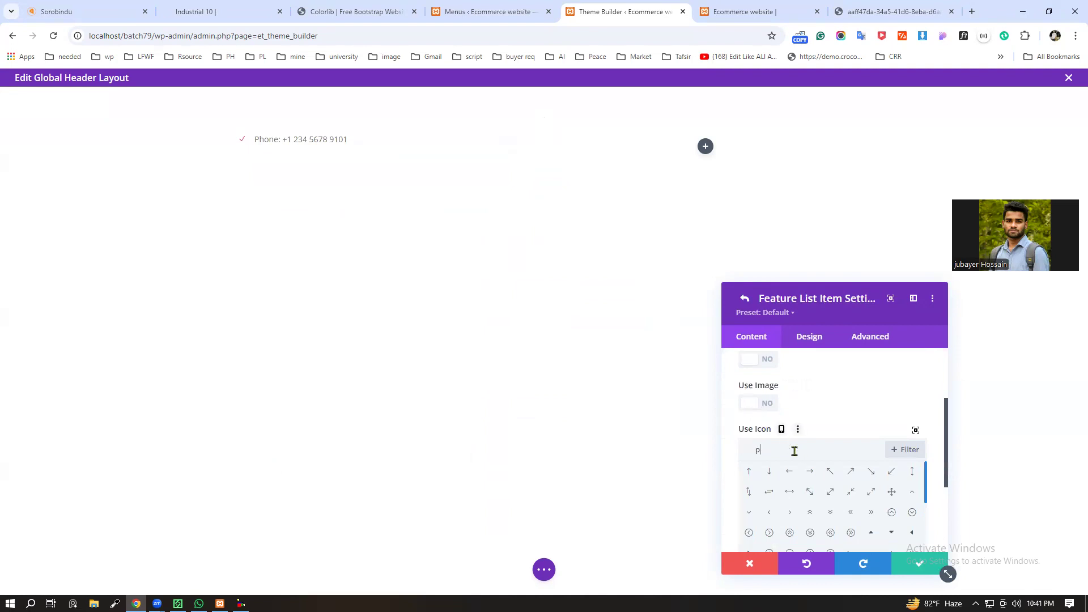
{"action": "type", "text": "ho"}
{"action": "left_click", "coordinate": [749, 472]}
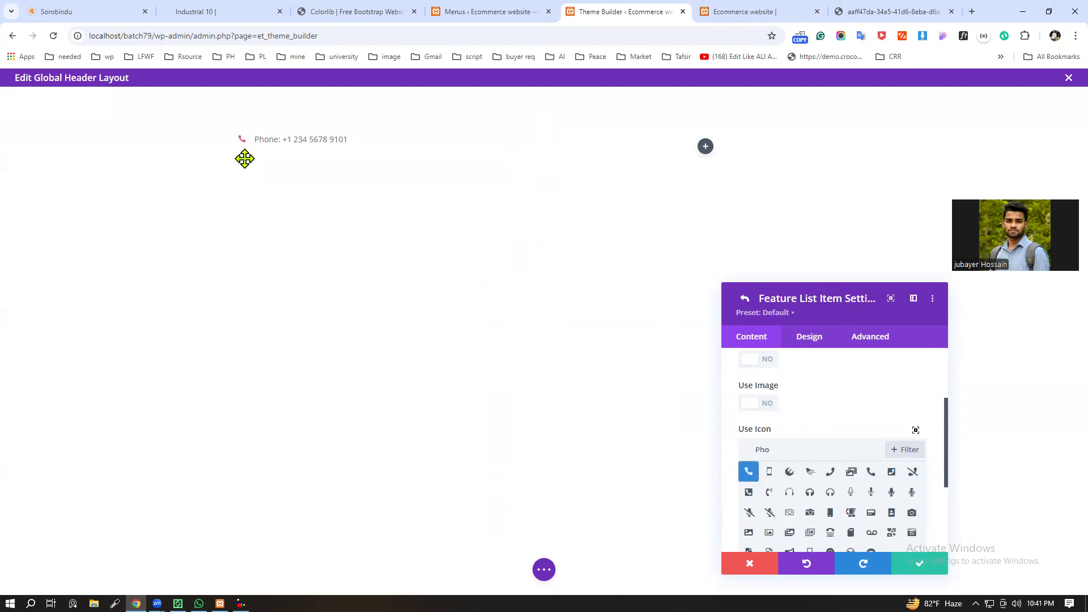
Step: Save the phone item and duplicate it in the feature list
{"action": "scroll", "coordinate": [833, 465], "scroll_direction": "down", "scroll_amount": 3}
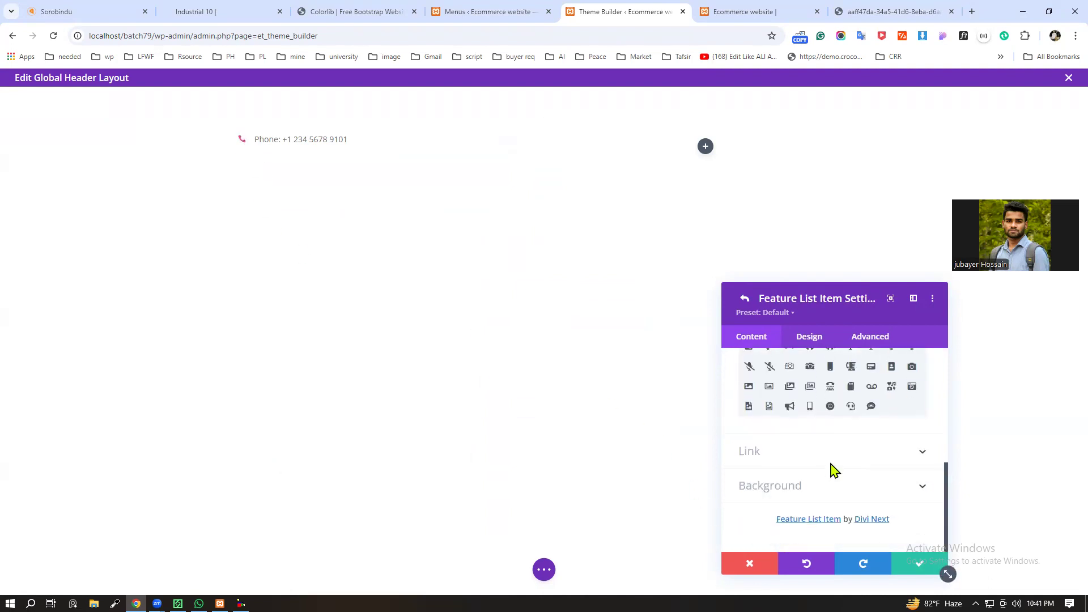
{"action": "scroll", "coordinate": [819, 371], "scroll_direction": "up", "scroll_amount": 5}
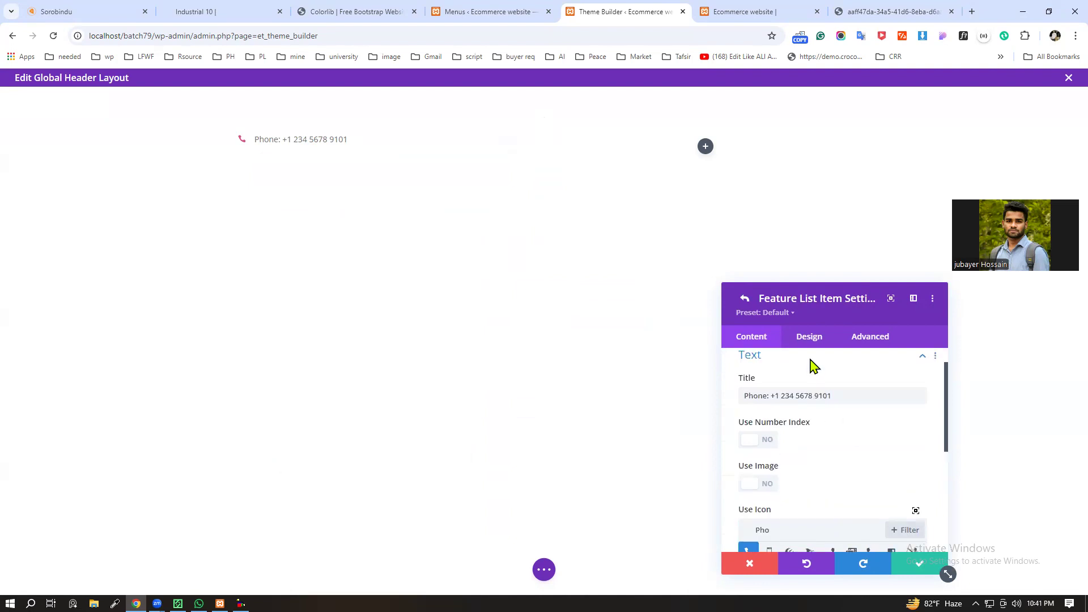
{"action": "left_click", "coordinate": [809, 336]}
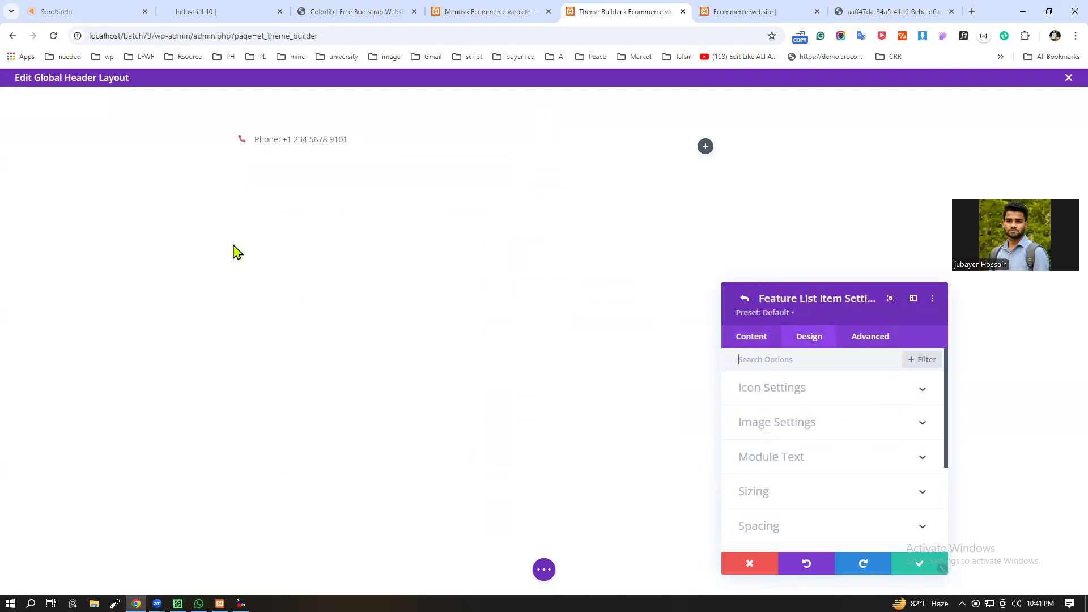
{"action": "left_click", "coordinate": [919, 563]}
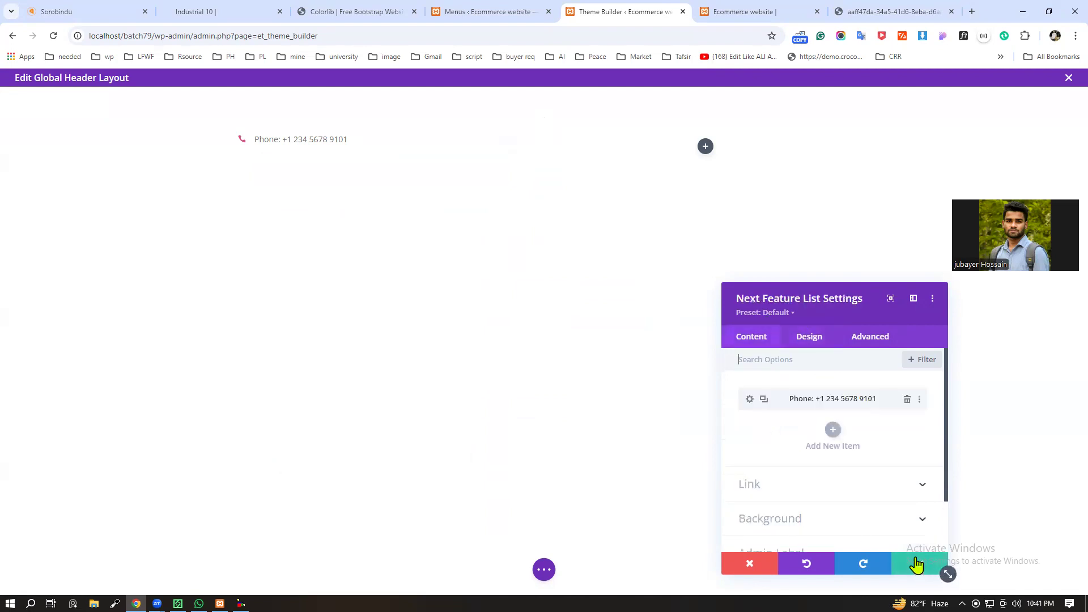
{"action": "left_click", "coordinate": [763, 400]}
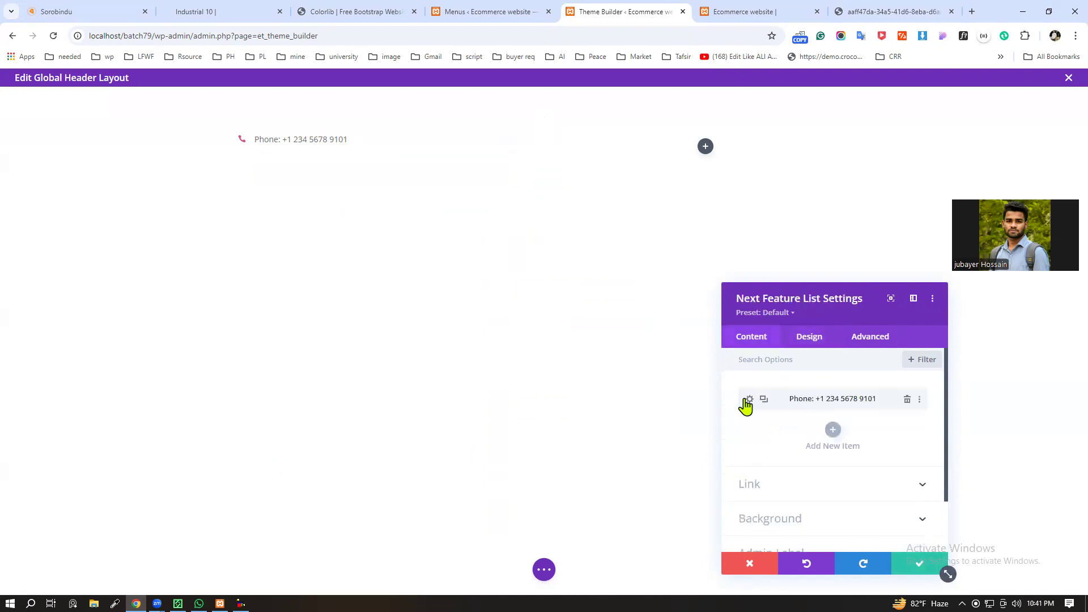
Step: Enable Feature List Style in the feature list's design settings and set Show Items to 1
{"action": "left_click", "coordinate": [811, 337]}
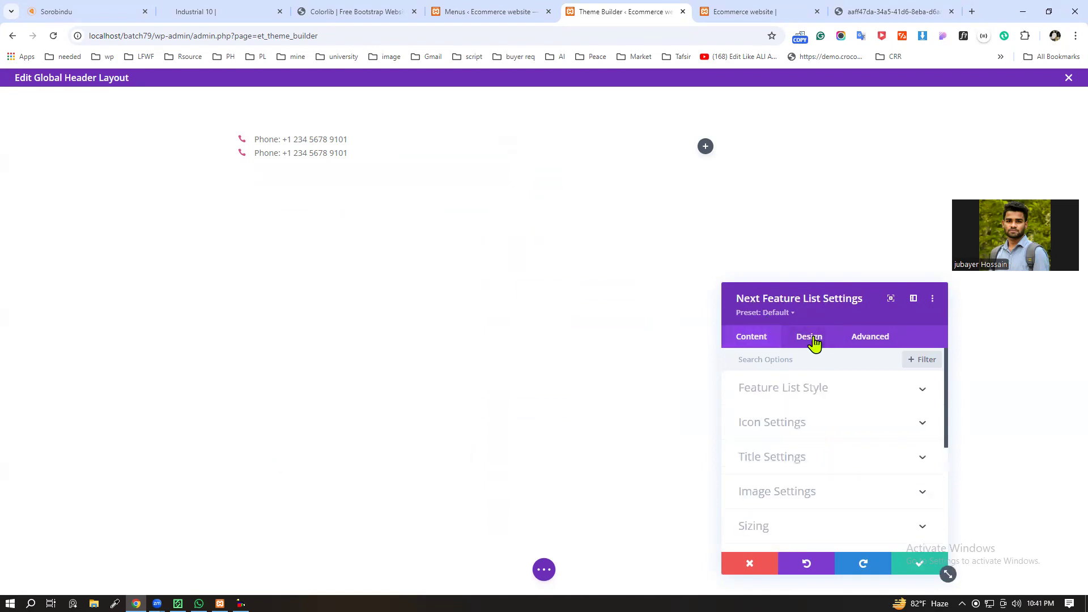
{"action": "left_click", "coordinate": [920, 390]}
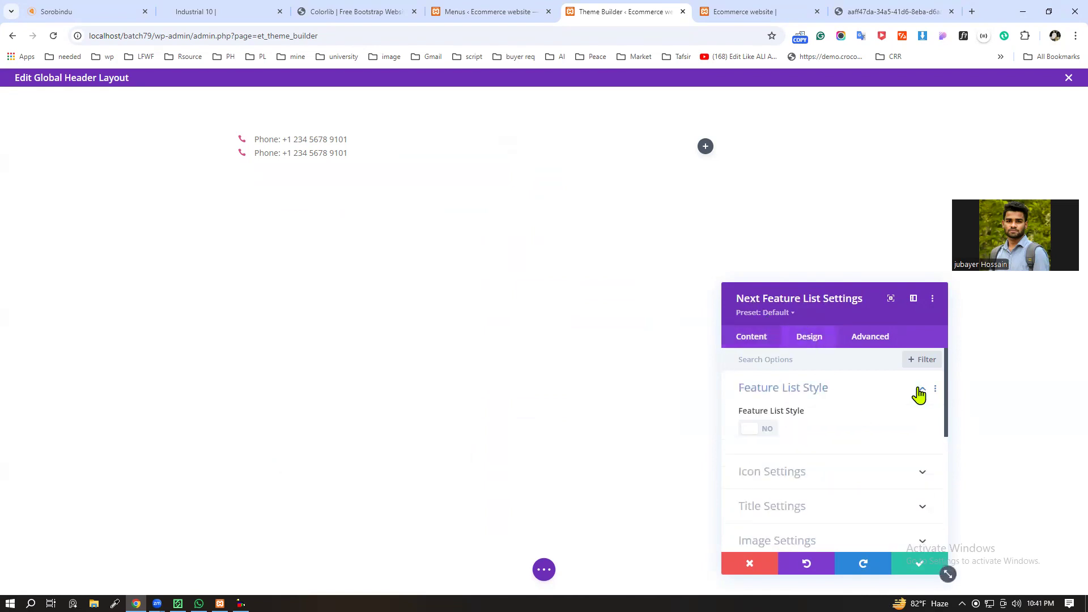
{"action": "left_click", "coordinate": [758, 430]}
{"action": "scroll", "coordinate": [802, 440], "scroll_direction": "down", "scroll_amount": 1}
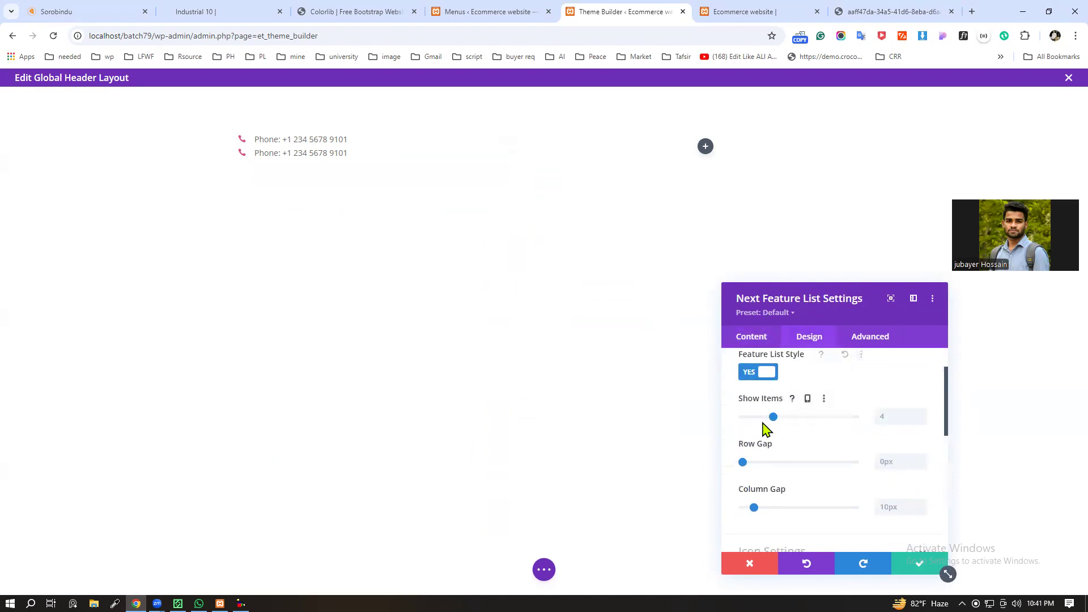
{"action": "left_click_drag", "start_coordinate": [773, 417], "coordinate": [716, 420]}
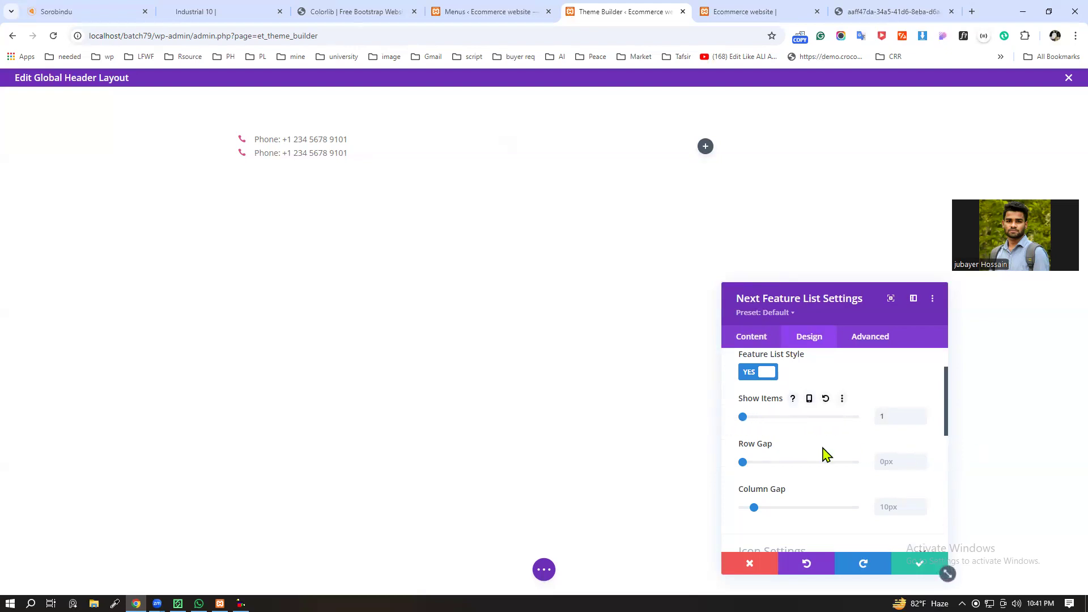
Step: Look through the feature list module's remaining design options and its advanced options
{"action": "scroll", "coordinate": [760, 478], "scroll_direction": "down", "scroll_amount": 3}
{"action": "left_click", "coordinate": [920, 384]}
{"action": "scroll", "coordinate": [798, 443], "scroll_direction": "down", "scroll_amount": 5}
{"action": "scroll", "coordinate": [794, 444], "scroll_direction": "down", "scroll_amount": 10}
{"action": "scroll", "coordinate": [855, 432], "scroll_direction": "down", "scroll_amount": 3}
{"action": "scroll", "coordinate": [892, 449], "scroll_direction": "up", "scroll_amount": 2}
{"action": "scroll", "coordinate": [893, 451], "scroll_direction": "down", "scroll_amount": 3}
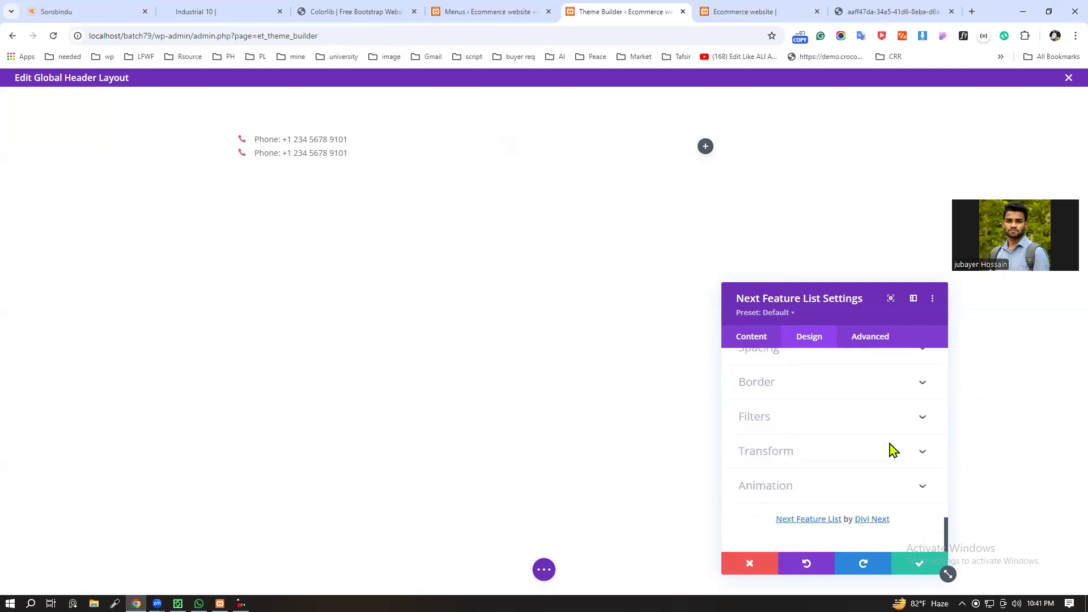
{"action": "left_click", "coordinate": [872, 335]}
{"action": "scroll", "coordinate": [860, 474], "scroll_direction": "down", "scroll_amount": 3}
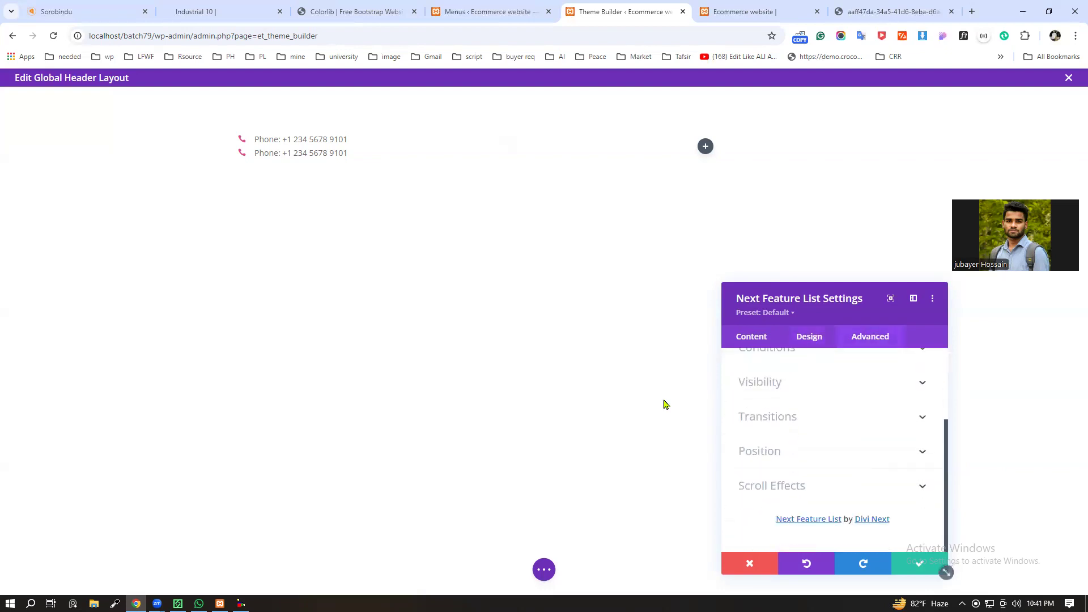
Step: Review the first feature list item's content options and return to the module's item list
{"action": "left_click", "coordinate": [752, 339]}
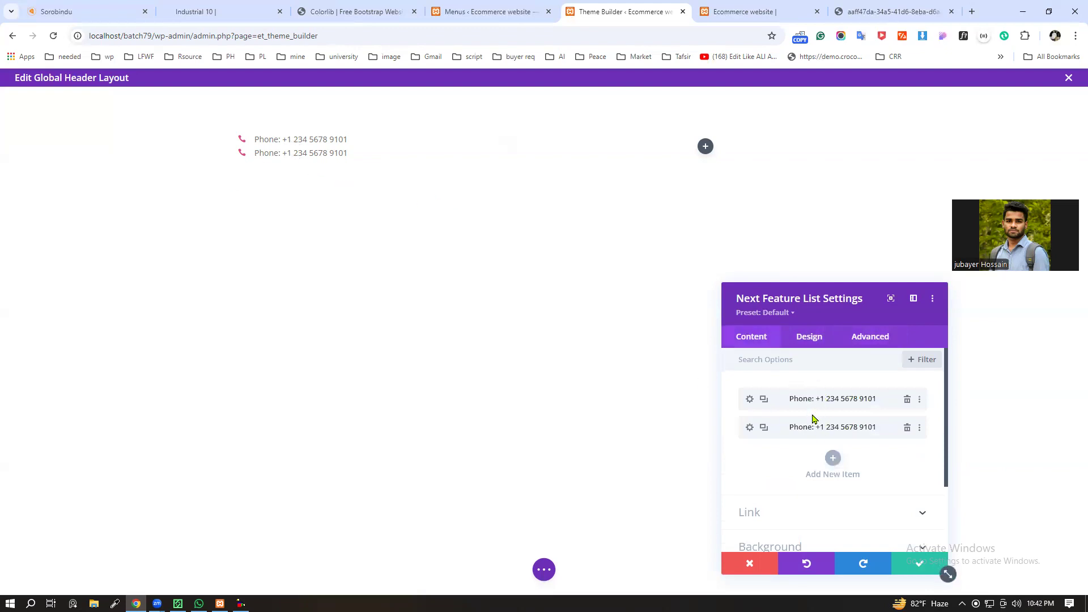
{"action": "left_click", "coordinate": [750, 400]}
{"action": "scroll", "coordinate": [825, 453], "scroll_direction": "down", "scroll_amount": 10}
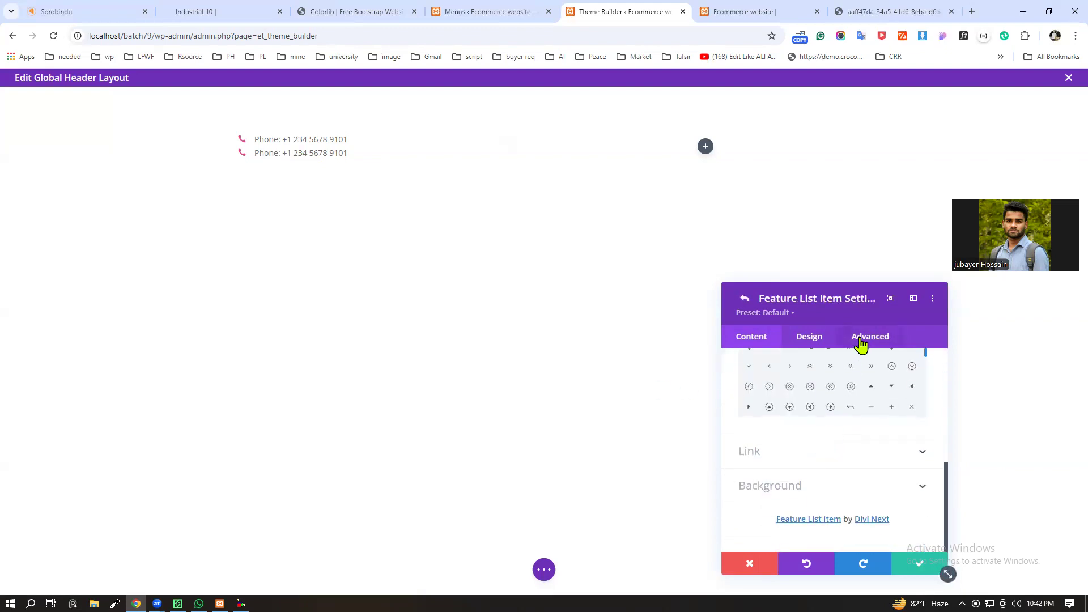
{"action": "scroll", "coordinate": [763, 412], "scroll_direction": "up", "scroll_amount": 3}
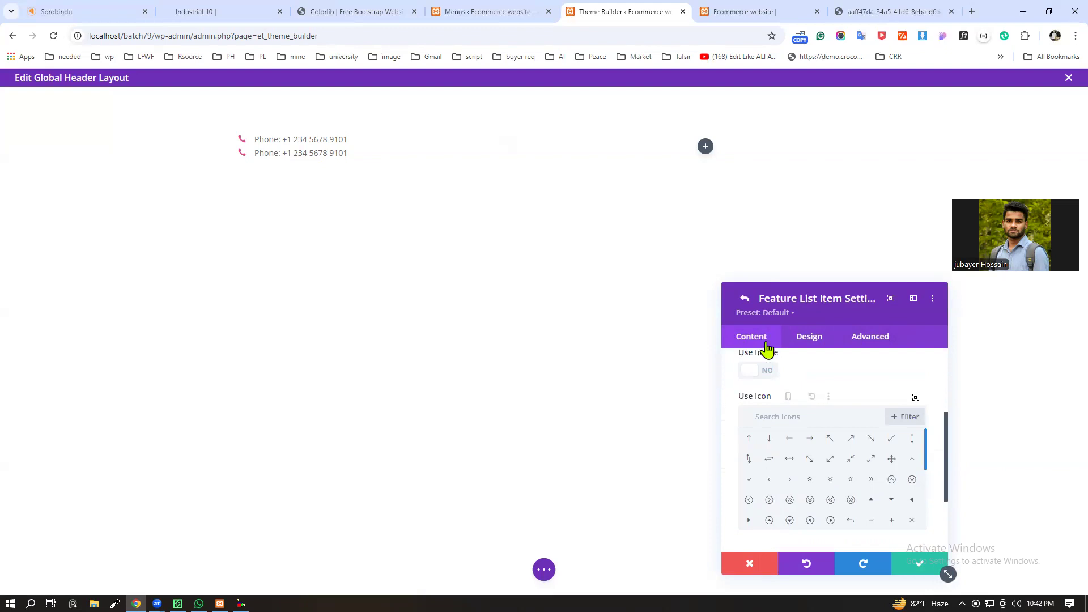
{"action": "left_click", "coordinate": [744, 298]}
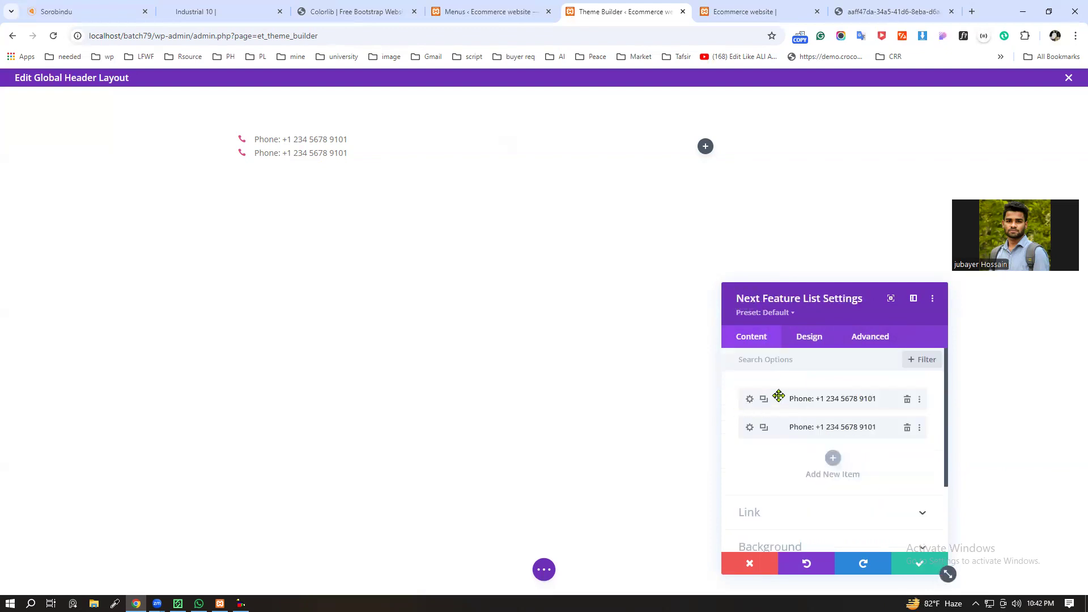
Step: Examine the first feature list item's advanced options, including its custom CSS and attributes
{"action": "left_click", "coordinate": [749, 400]}
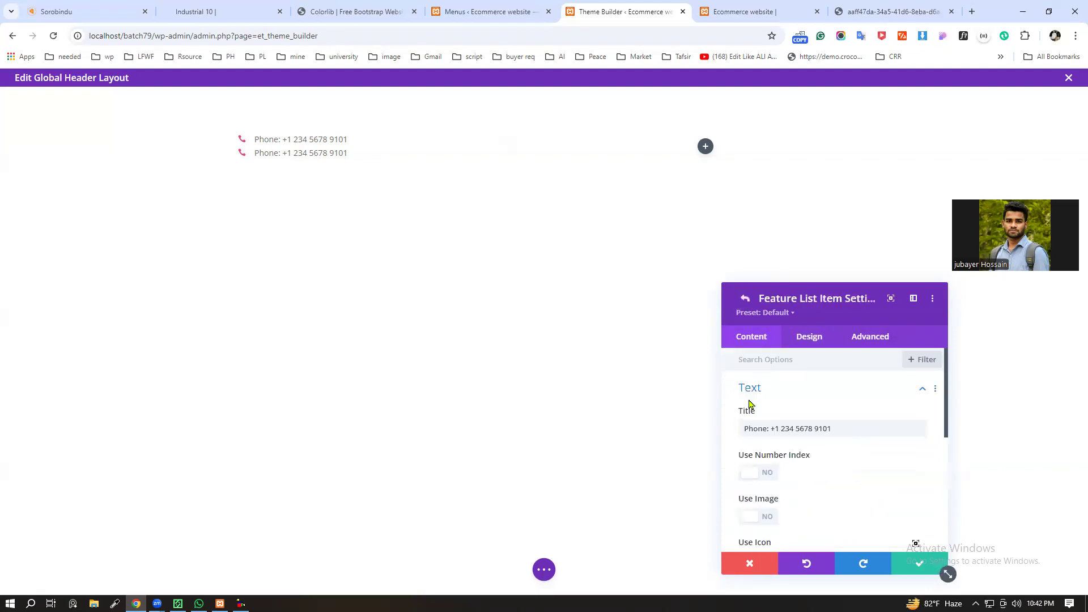
{"action": "left_click", "coordinate": [871, 337]}
{"action": "scroll", "coordinate": [849, 397], "scroll_direction": "down", "scroll_amount": 2}
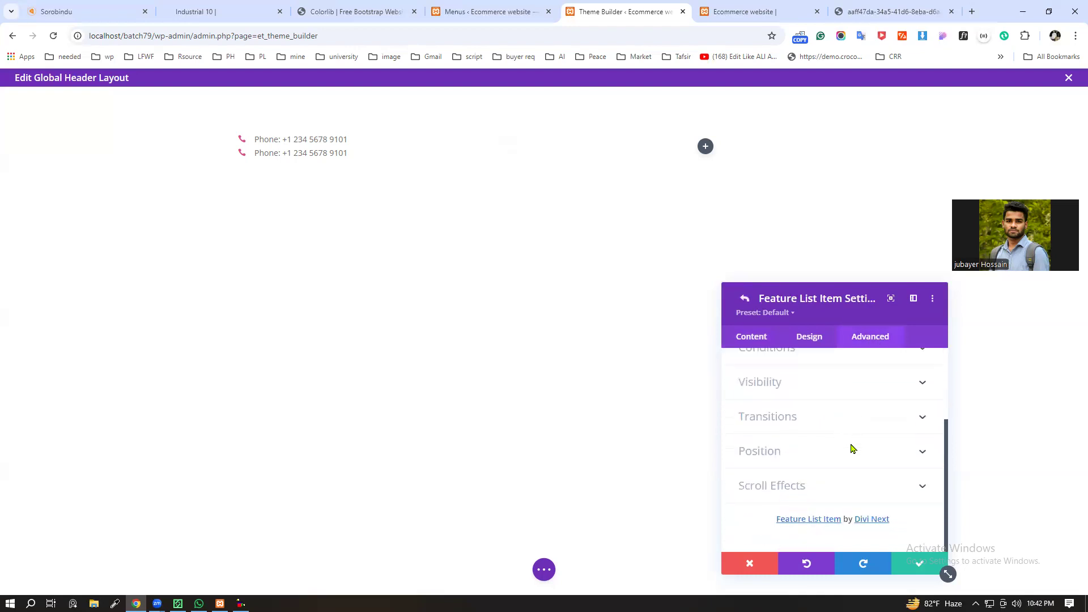
{"action": "scroll", "coordinate": [913, 493], "scroll_direction": "up", "scroll_amount": 2}
{"action": "scroll", "coordinate": [907, 494], "scroll_direction": "down", "scroll_amount": 2}
{"action": "scroll", "coordinate": [885, 481], "scroll_direction": "up", "scroll_amount": 3}
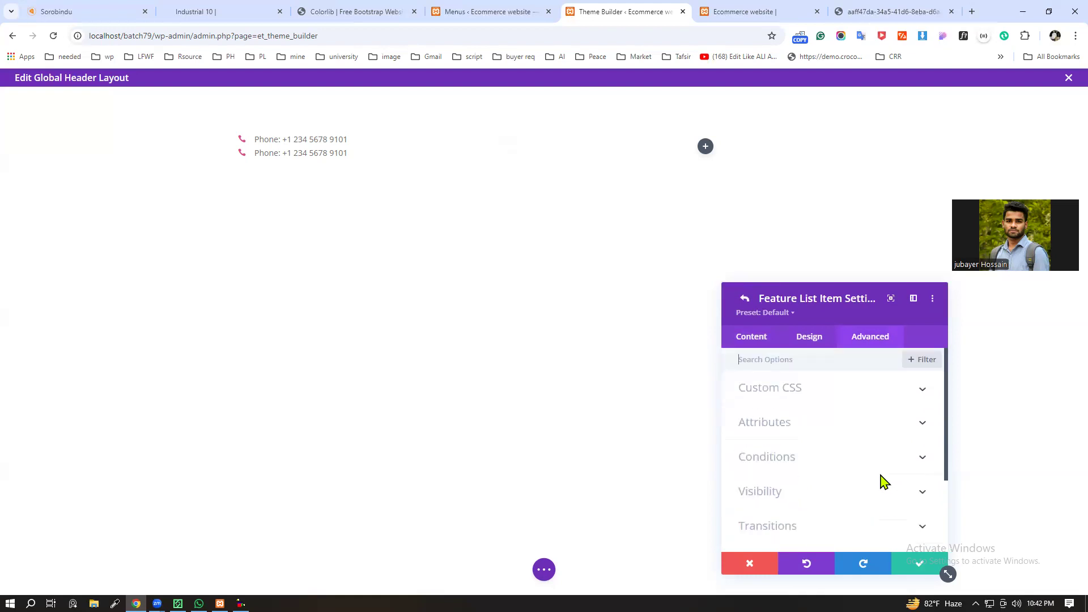
{"action": "left_click", "coordinate": [908, 392]}
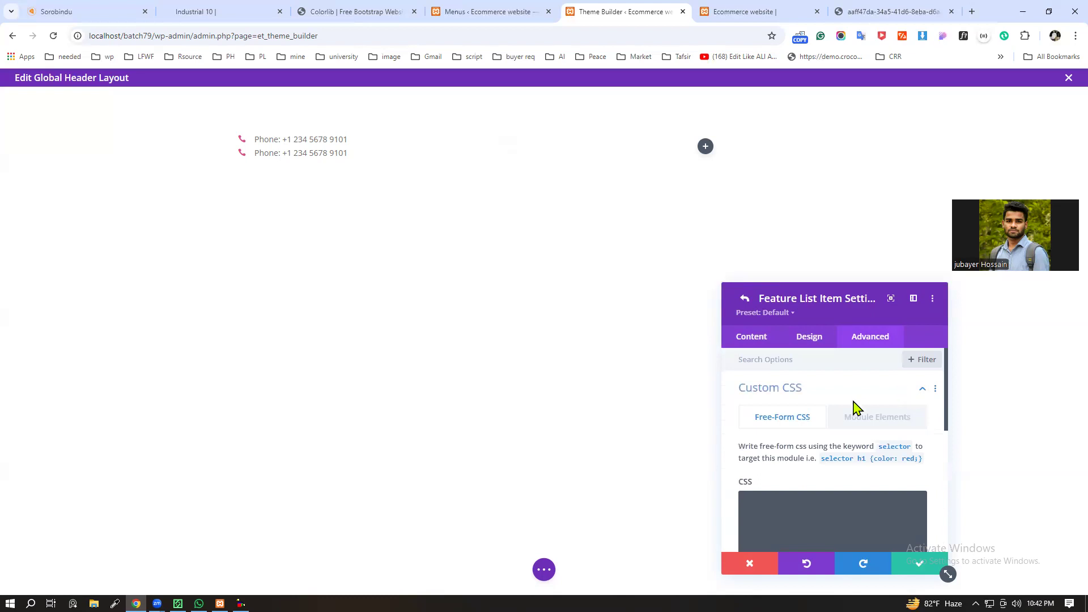
{"action": "scroll", "coordinate": [855, 408], "scroll_direction": "down", "scroll_amount": 4}
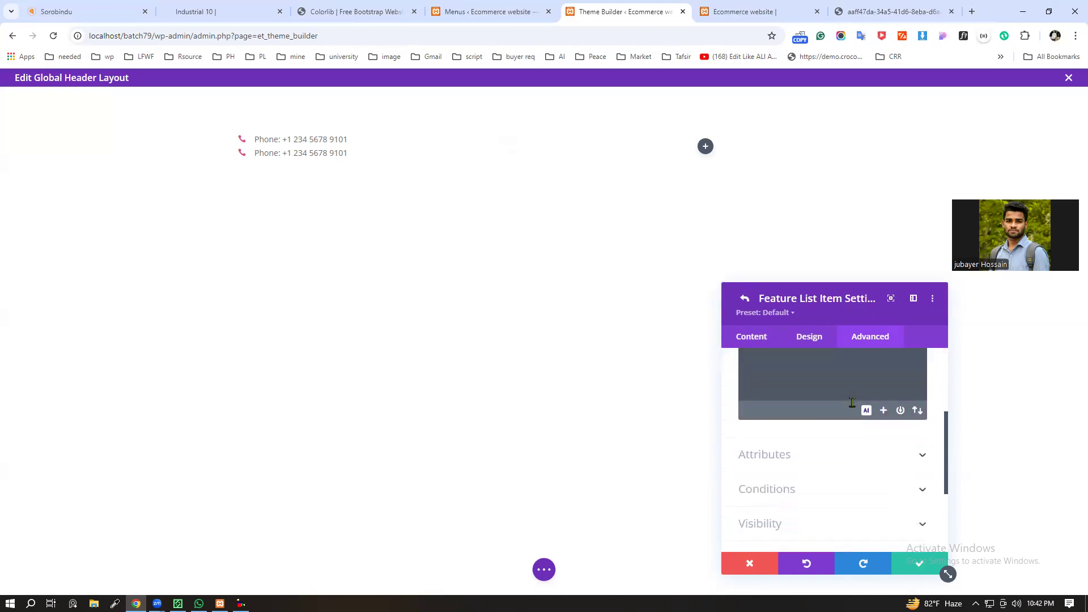
{"action": "left_click", "coordinate": [919, 390]}
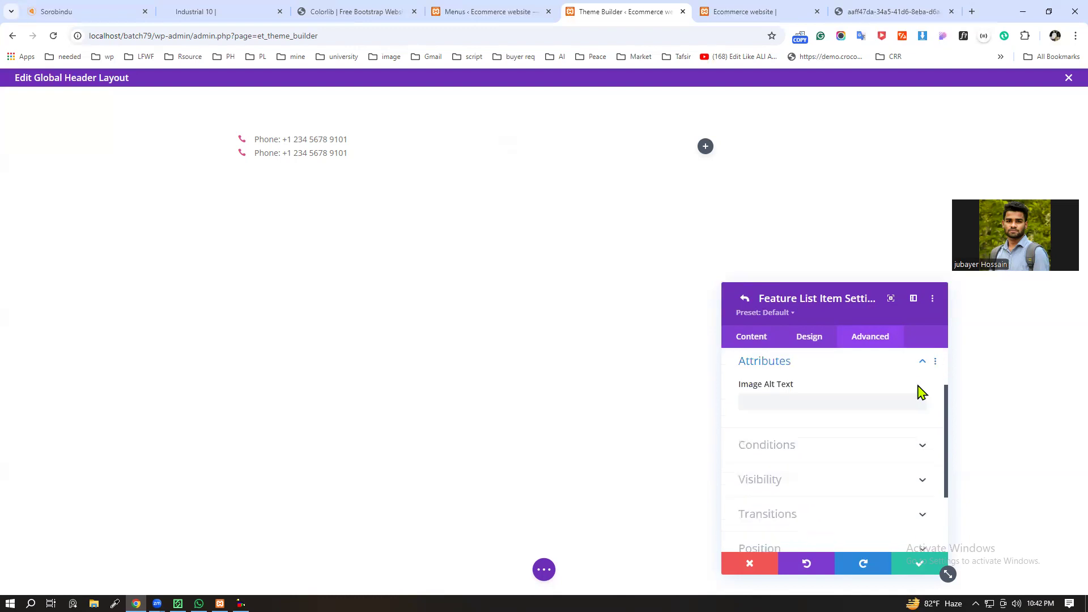
Step: Examine the item's conditions, visibility, transitions, position and scroll effects options
{"action": "scroll", "coordinate": [912, 409], "scroll_direction": "down", "scroll_amount": 1}
{"action": "left_click", "coordinate": [916, 399]}
{"action": "scroll", "coordinate": [911, 408], "scroll_direction": "down", "scroll_amount": 2}
{"action": "left_click", "coordinate": [909, 385]}
{"action": "scroll", "coordinate": [912, 417], "scroll_direction": "down", "scroll_amount": 2}
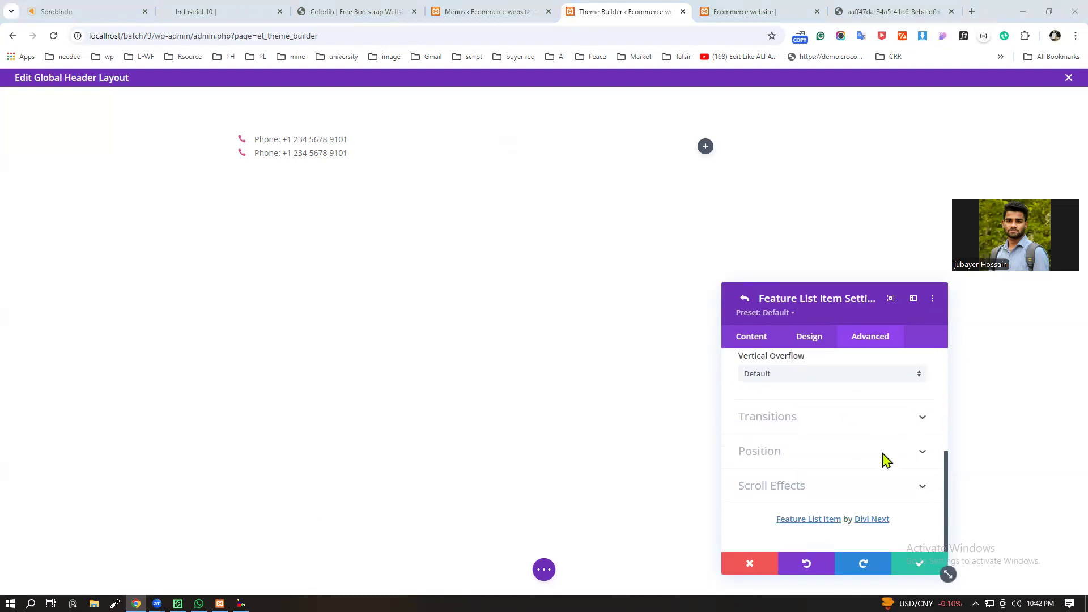
{"action": "left_click", "coordinate": [916, 427]}
{"action": "scroll", "coordinate": [801, 452], "scroll_direction": "down", "scroll_amount": 3}
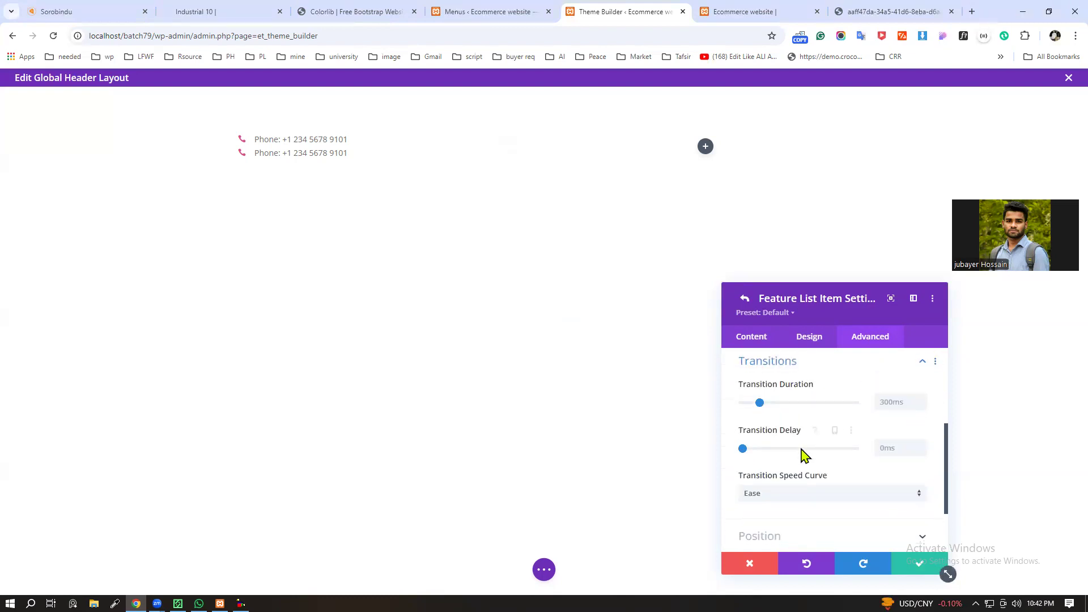
{"action": "left_click", "coordinate": [923, 452]}
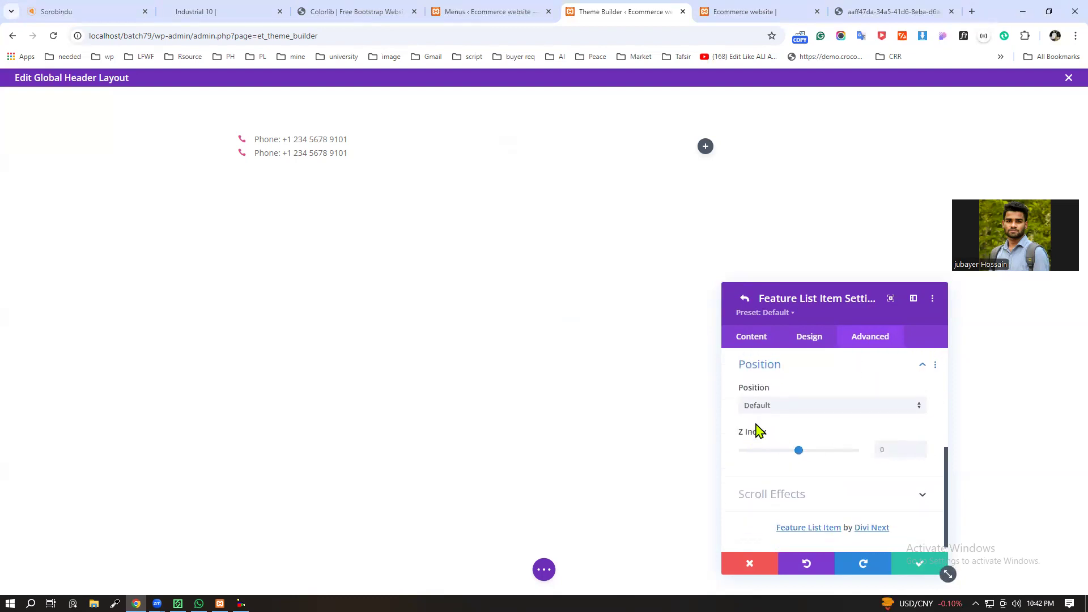
{"action": "left_click", "coordinate": [801, 405]}
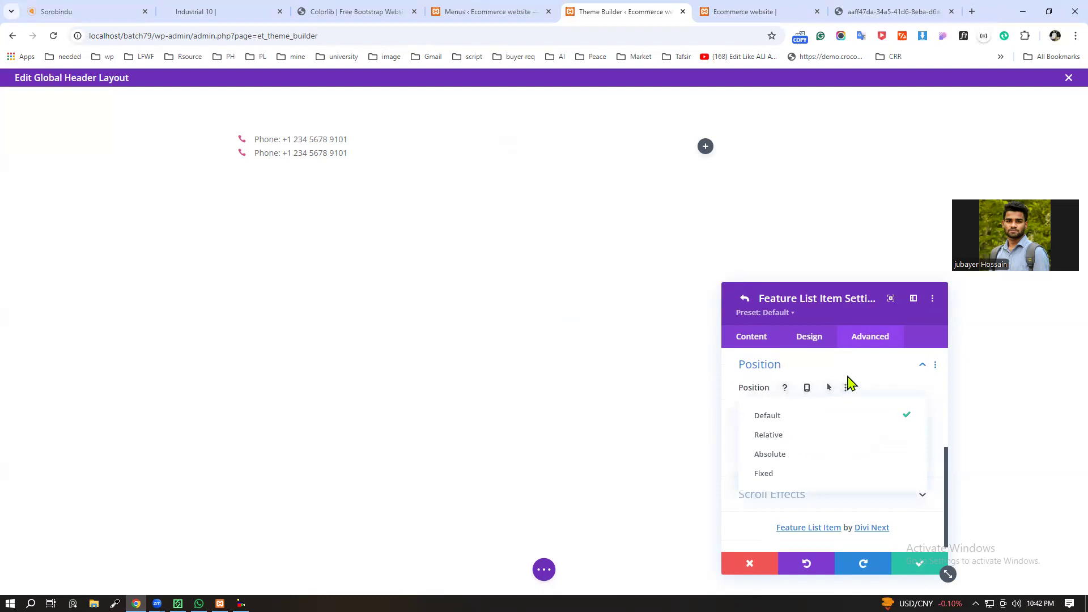
{"action": "left_click", "coordinate": [921, 487]}
{"action": "left_click", "coordinate": [924, 486]}
{"action": "scroll", "coordinate": [772, 484], "scroll_direction": "up", "scroll_amount": 10}
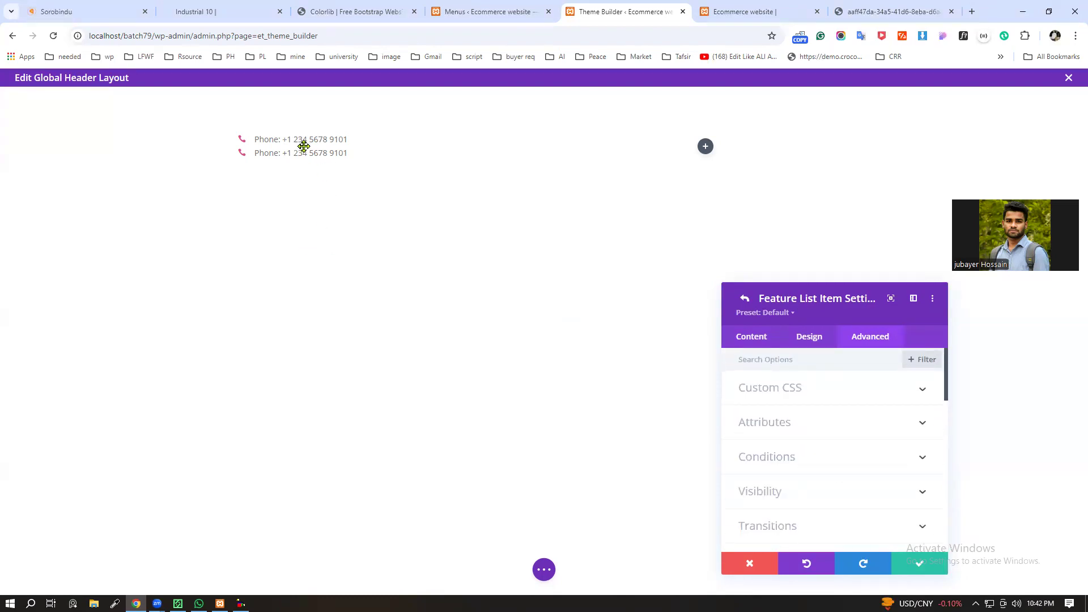
Step: Enter display:inline-block; as free-form custom CSS for the first feature list item
{"action": "left_click", "coordinate": [744, 301]}
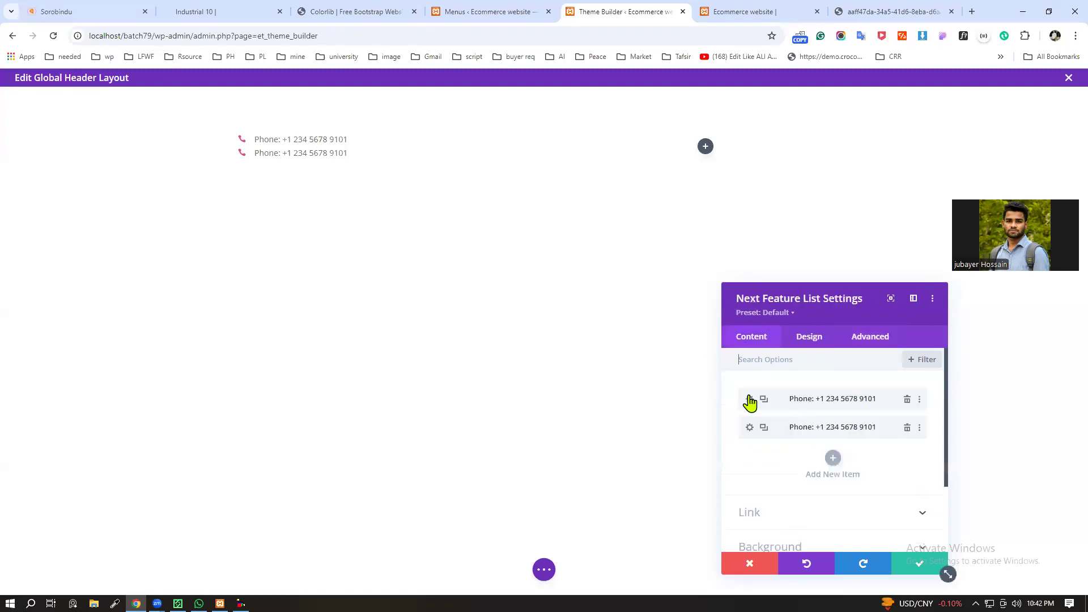
{"action": "left_click", "coordinate": [751, 403]}
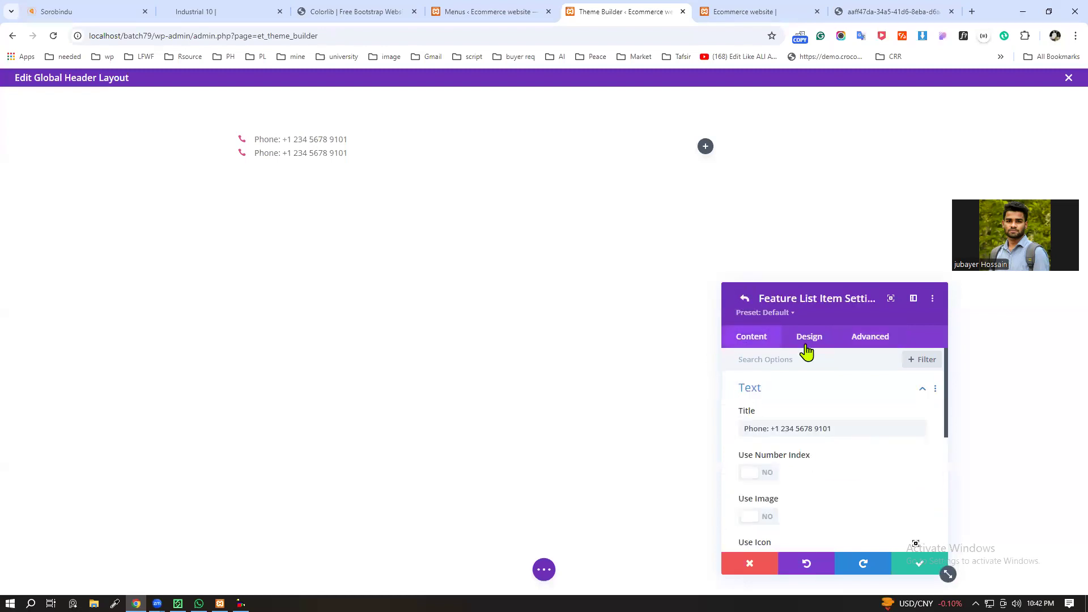
{"action": "left_click", "coordinate": [859, 340]}
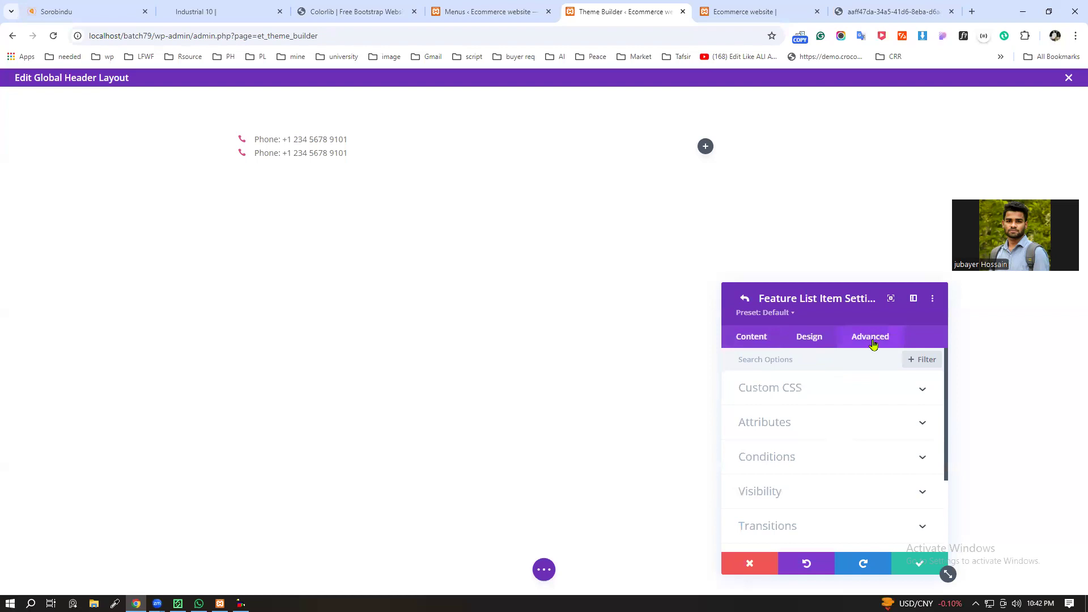
{"action": "left_click", "coordinate": [924, 393]}
{"action": "scroll", "coordinate": [884, 408], "scroll_direction": "down", "scroll_amount": 2}
{"action": "left_click", "coordinate": [780, 392]}
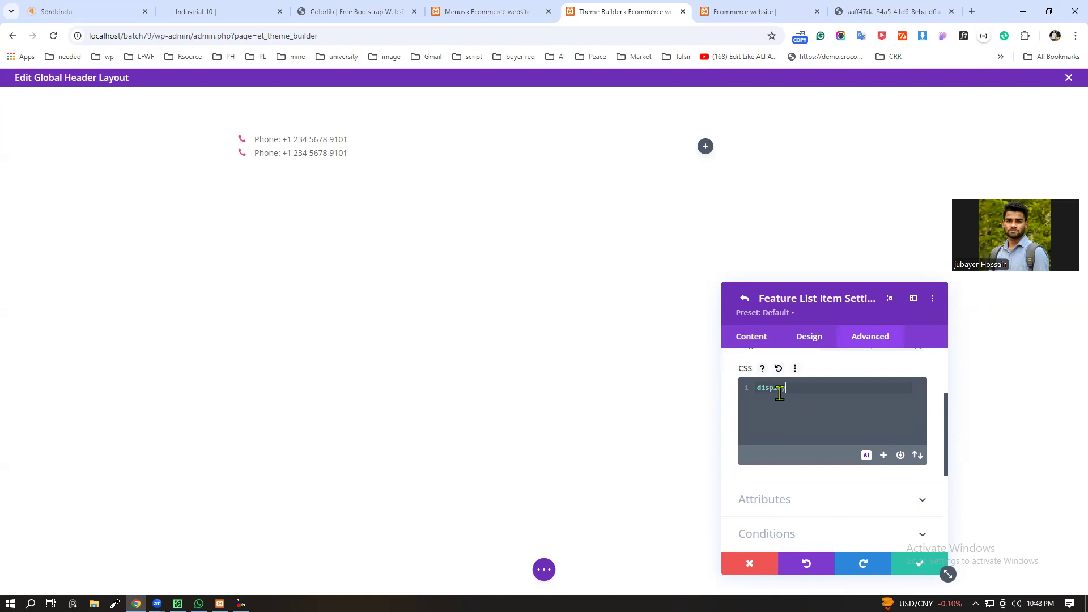
{"action": "scroll", "coordinate": [784, 390], "scroll_direction": "up", "scroll_amount": 2}
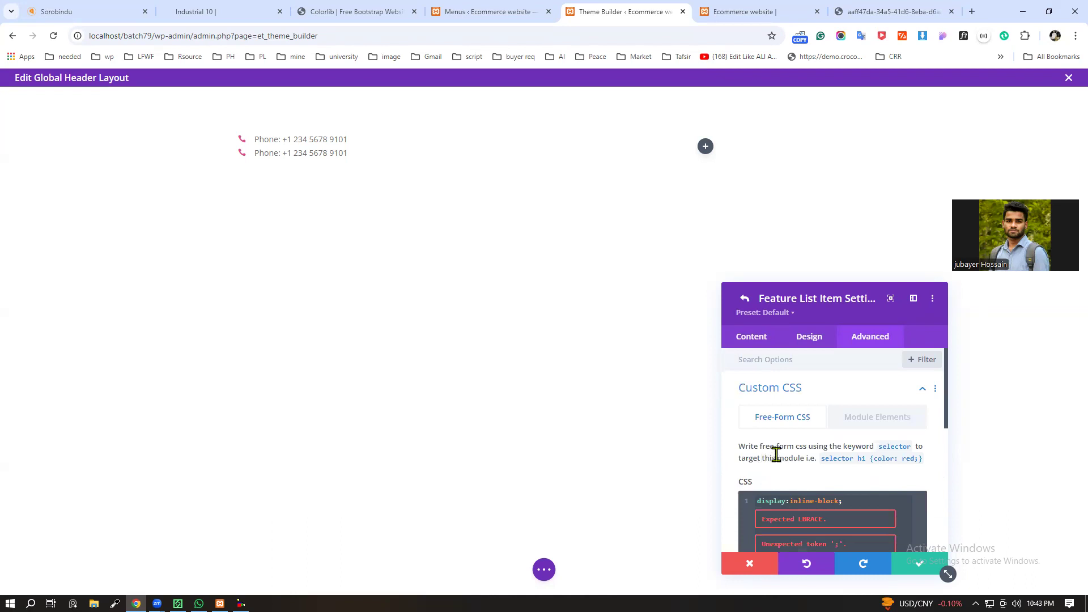
{"action": "scroll", "coordinate": [762, 471], "scroll_direction": "down", "scroll_amount": 1}
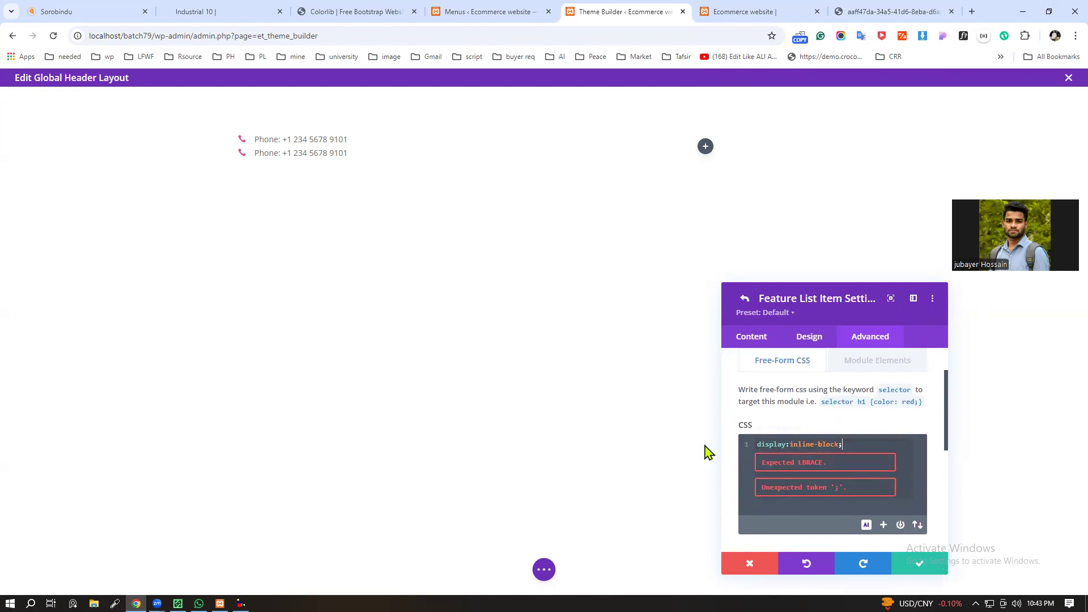
{"action": "scroll", "coordinate": [813, 467], "scroll_direction": "down", "scroll_amount": 2}
{"action": "scroll", "coordinate": [816, 470], "scroll_direction": "up", "scroll_amount": 3}
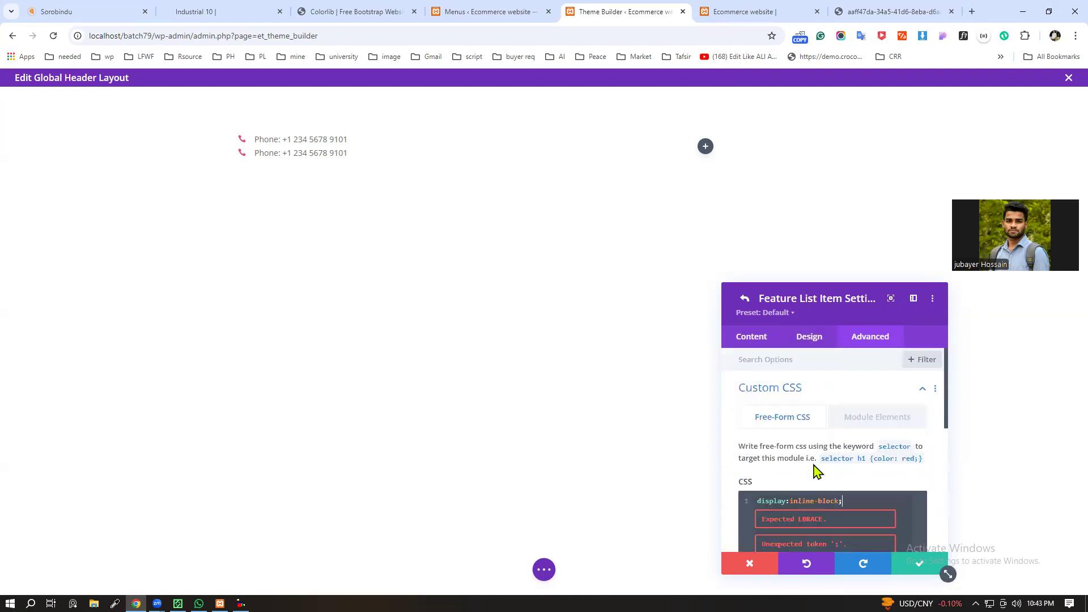
Step: Check the first item's Module Elements CSS options, then copy the display:inline-block; declaration from its free-form CSS
{"action": "left_click", "coordinate": [878, 418]}
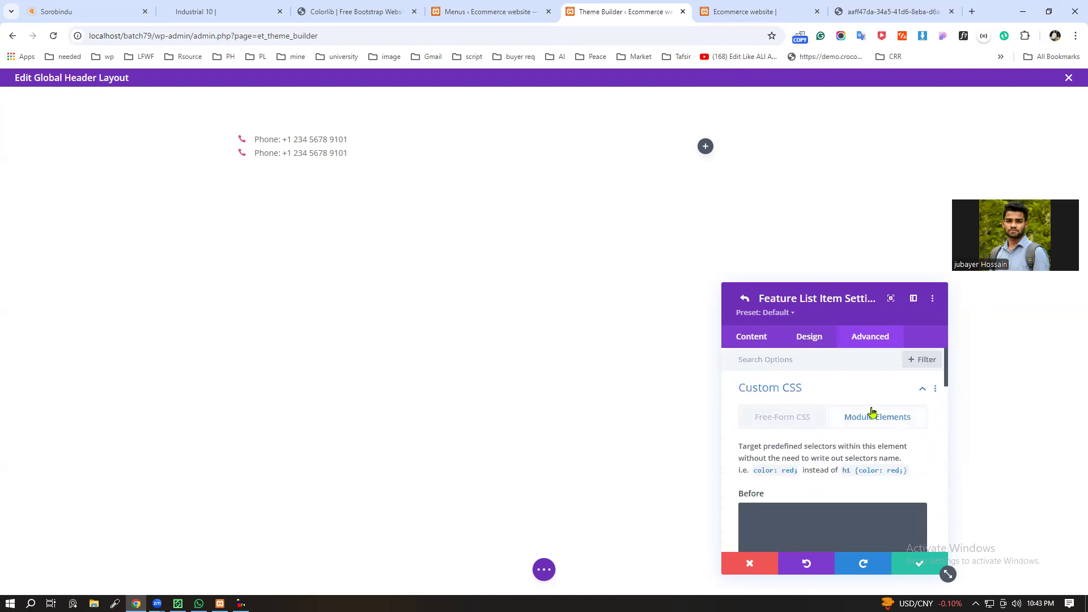
{"action": "scroll", "coordinate": [850, 425], "scroll_direction": "down", "scroll_amount": 2}
{"action": "scroll", "coordinate": [782, 408], "scroll_direction": "up", "scroll_amount": 1}
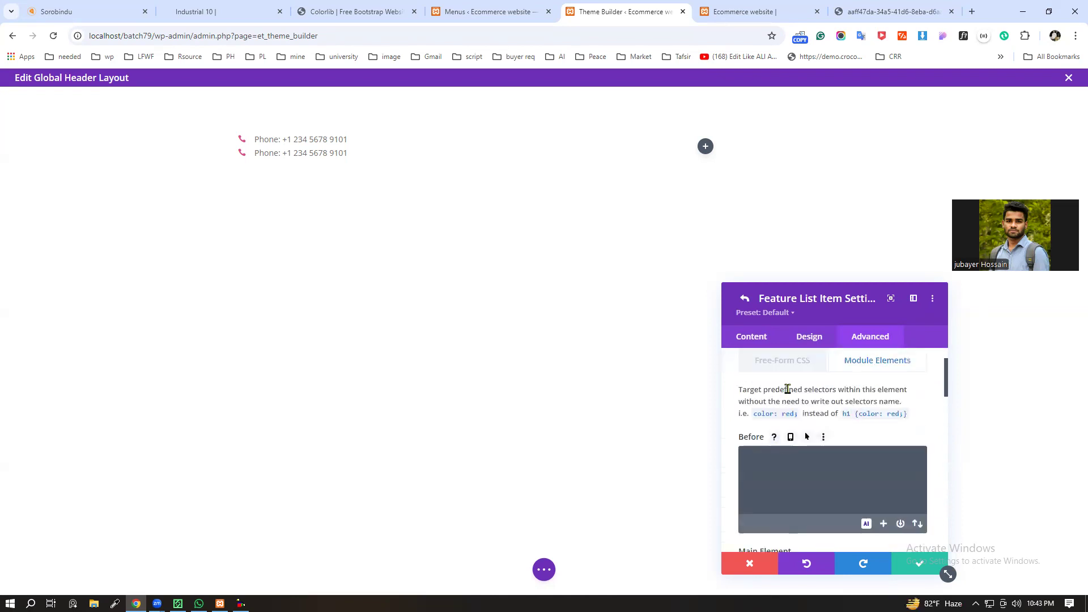
{"action": "left_click", "coordinate": [790, 363]}
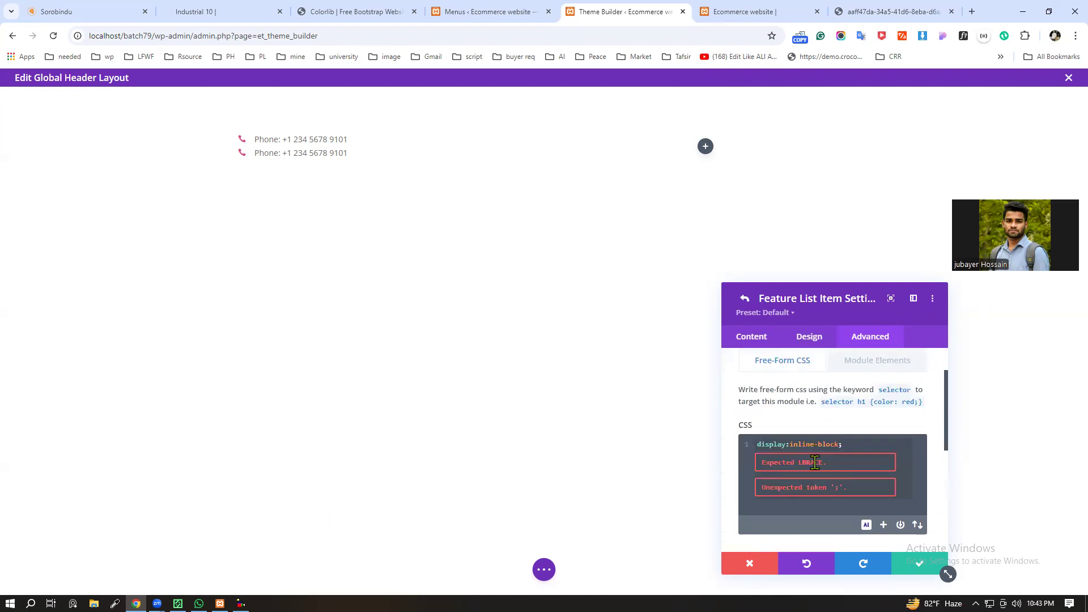
{"action": "left_click", "coordinate": [744, 445]}
{"action": "key", "text": "ctrl+c"}
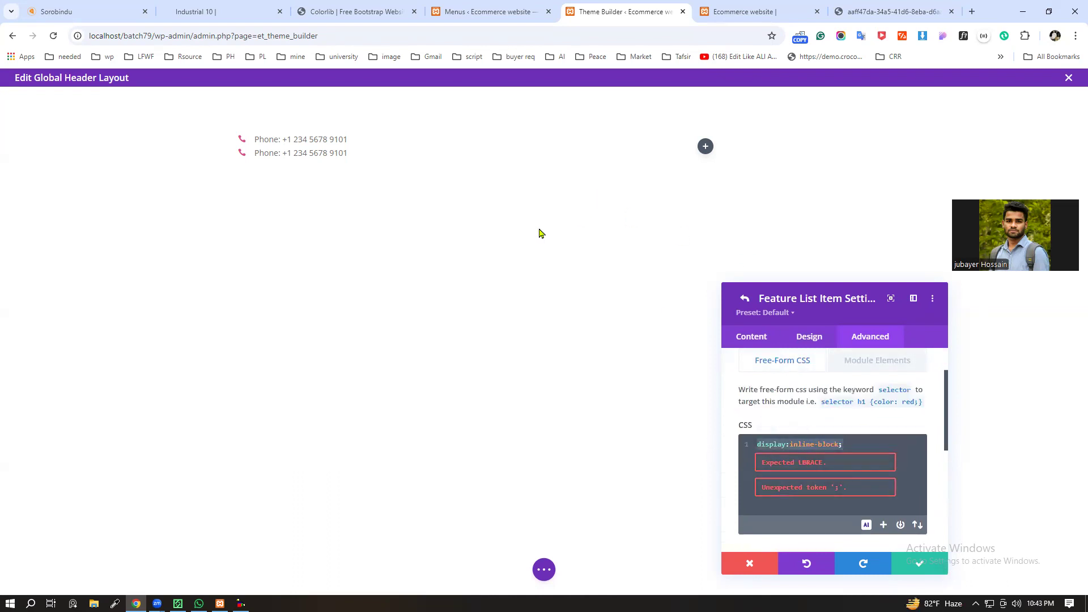
Step: Add display:inline-block; to the first item's Main Element CSS and save both the item and the feature list module
{"action": "left_click", "coordinate": [909, 361]}
{"action": "scroll", "coordinate": [872, 469], "scroll_direction": "down", "scroll_amount": 1}
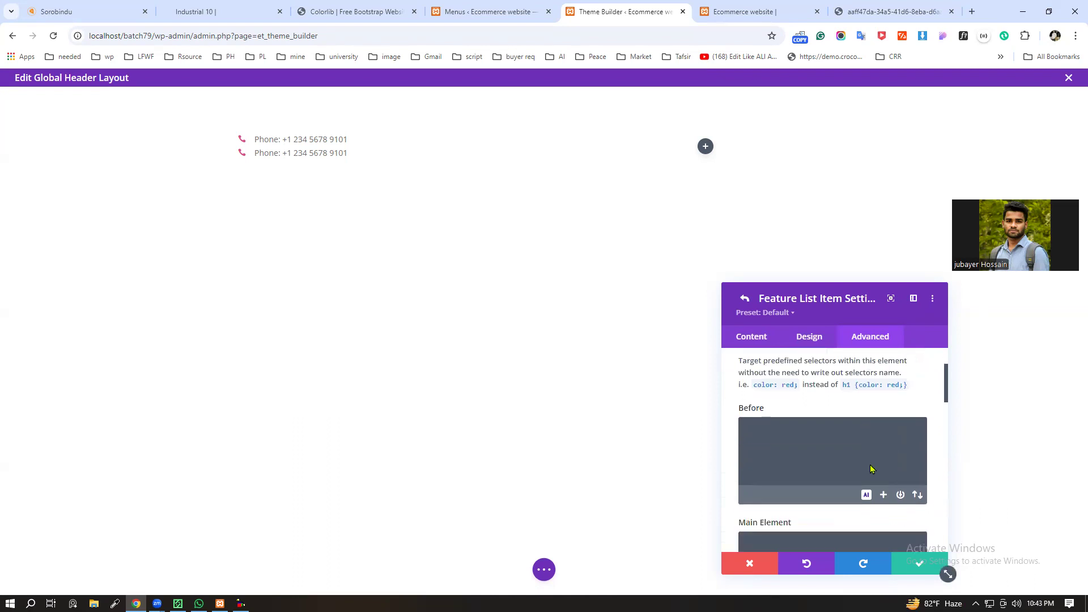
{"action": "scroll", "coordinate": [770, 408], "scroll_direction": "down", "scroll_amount": 3}
{"action": "scroll", "coordinate": [793, 391], "scroll_direction": "down", "scroll_amount": 1}
{"action": "scroll", "coordinate": [785, 407], "scroll_direction": "down", "scroll_amount": 5}
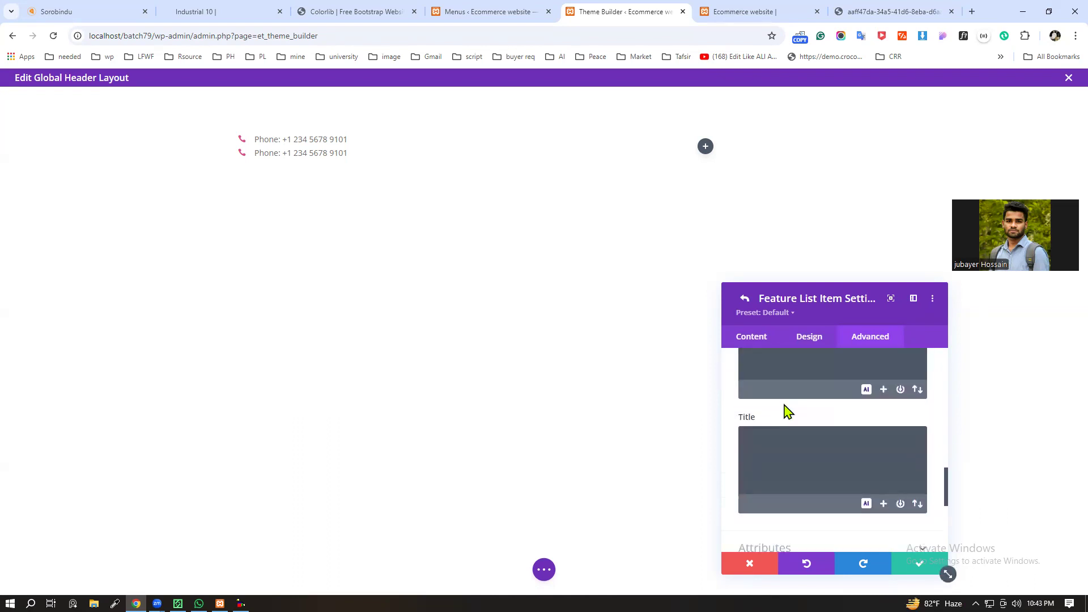
{"action": "scroll", "coordinate": [799, 440], "scroll_direction": "up", "scroll_amount": 7}
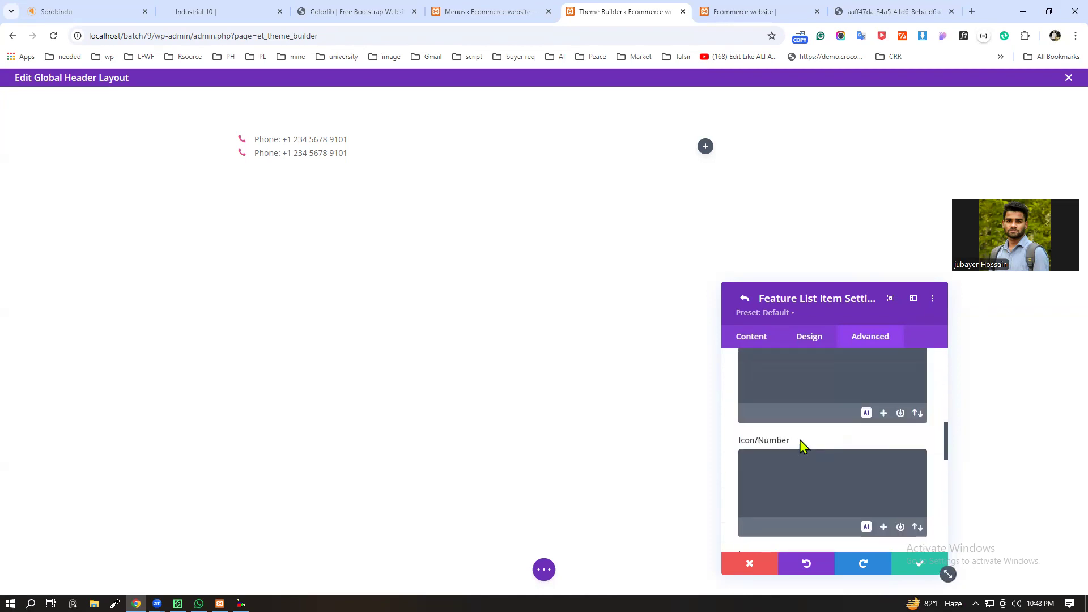
{"action": "scroll", "coordinate": [800, 440], "scroll_direction": "down", "scroll_amount": 1}
{"action": "left_click", "coordinate": [807, 406]}
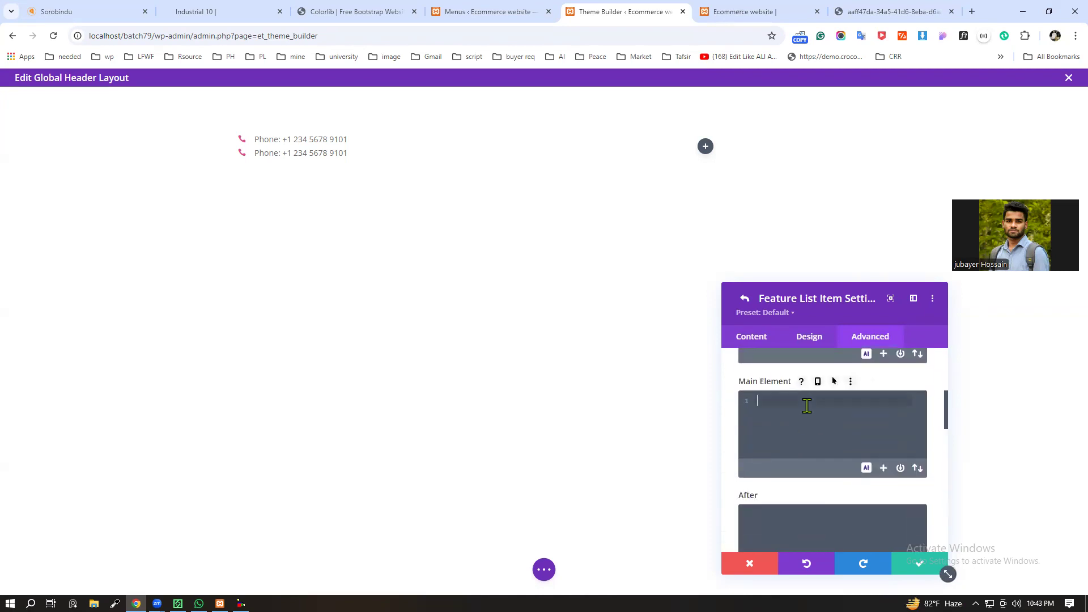
{"action": "key", "text": "ctrl+v"}
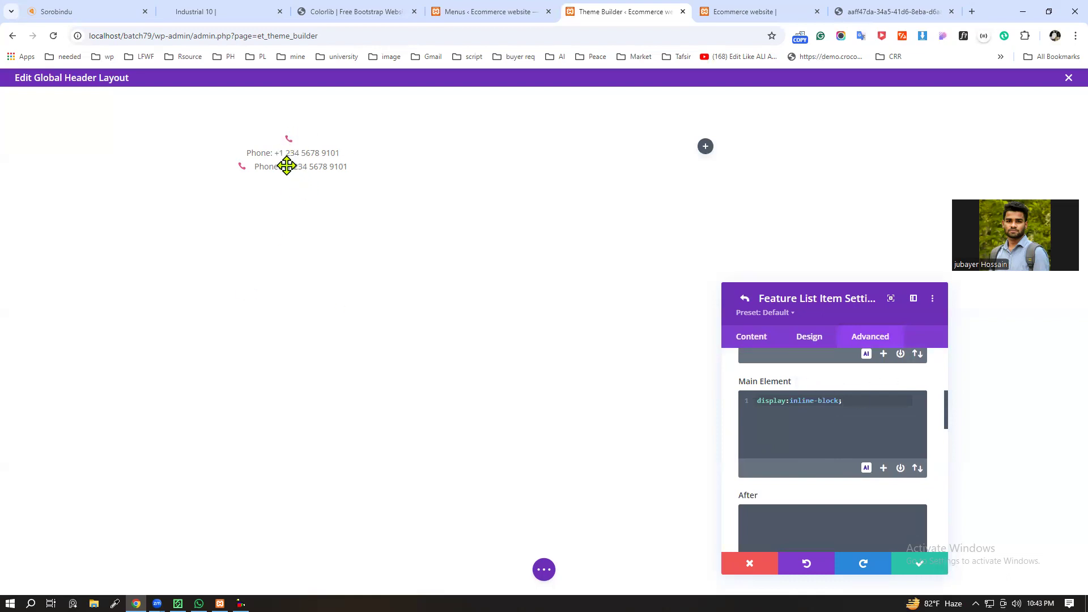
{"action": "left_click", "coordinate": [921, 565]}
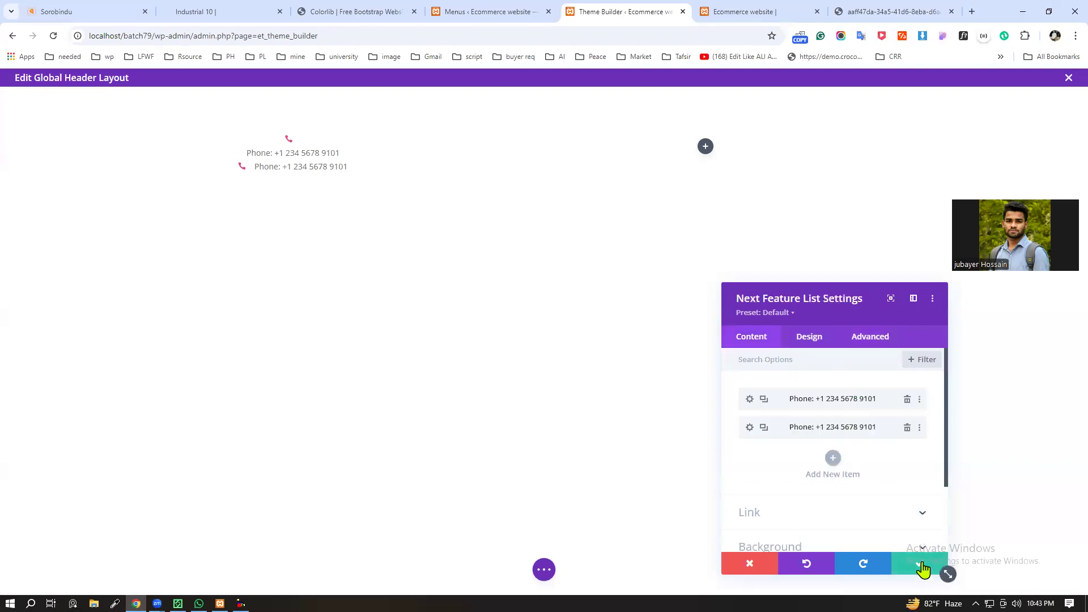
{"action": "left_click", "coordinate": [921, 566]}
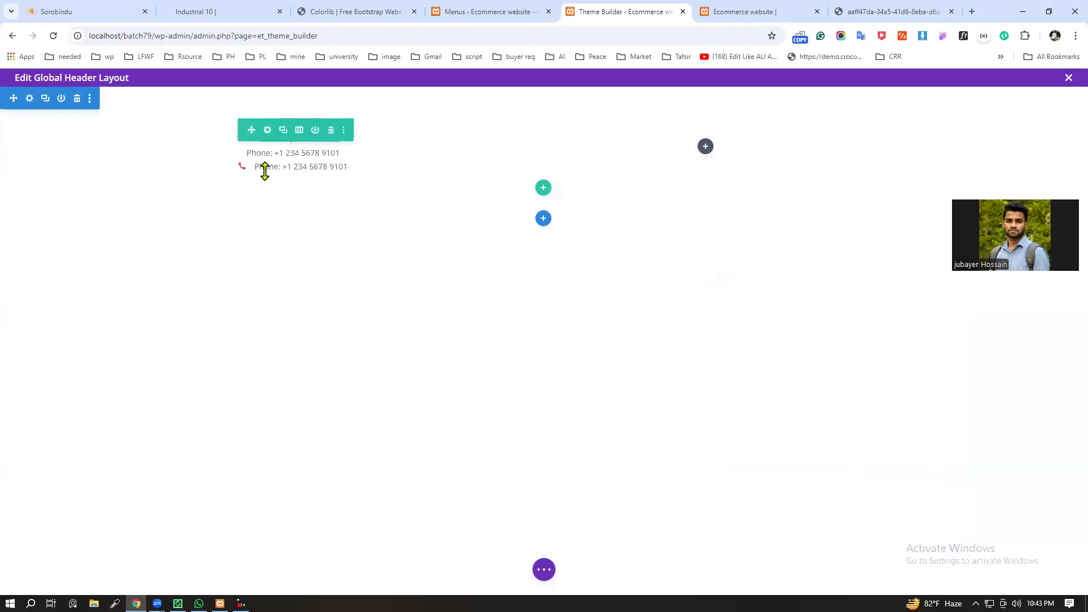
Step: Reopen the feature list module and add display:inline-block; to the second item's Main Element CSS
{"action": "left_click", "coordinate": [362, 139]}
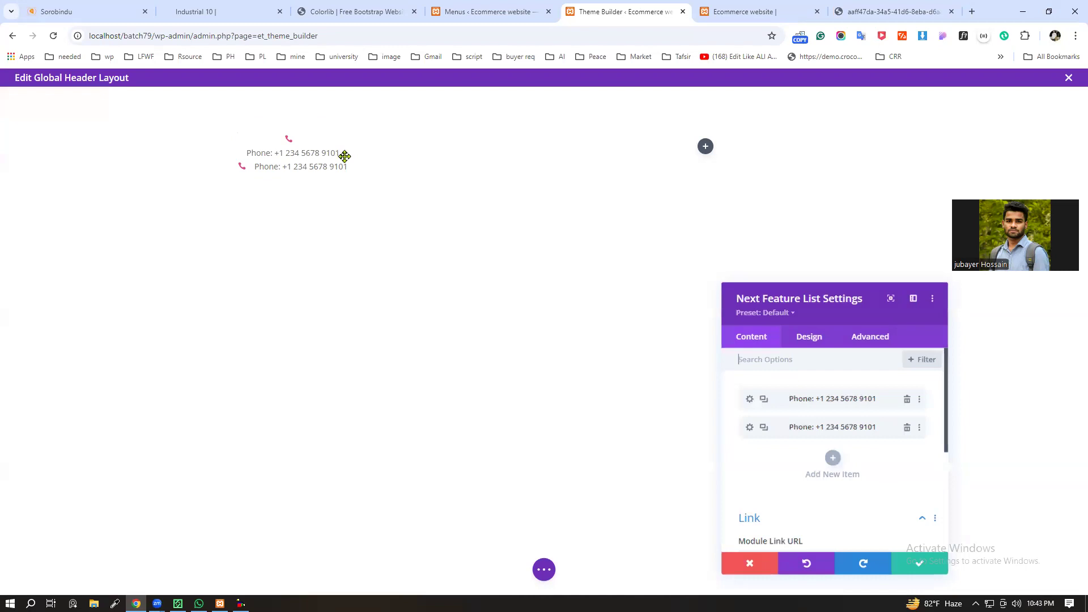
{"action": "left_click", "coordinate": [750, 427]}
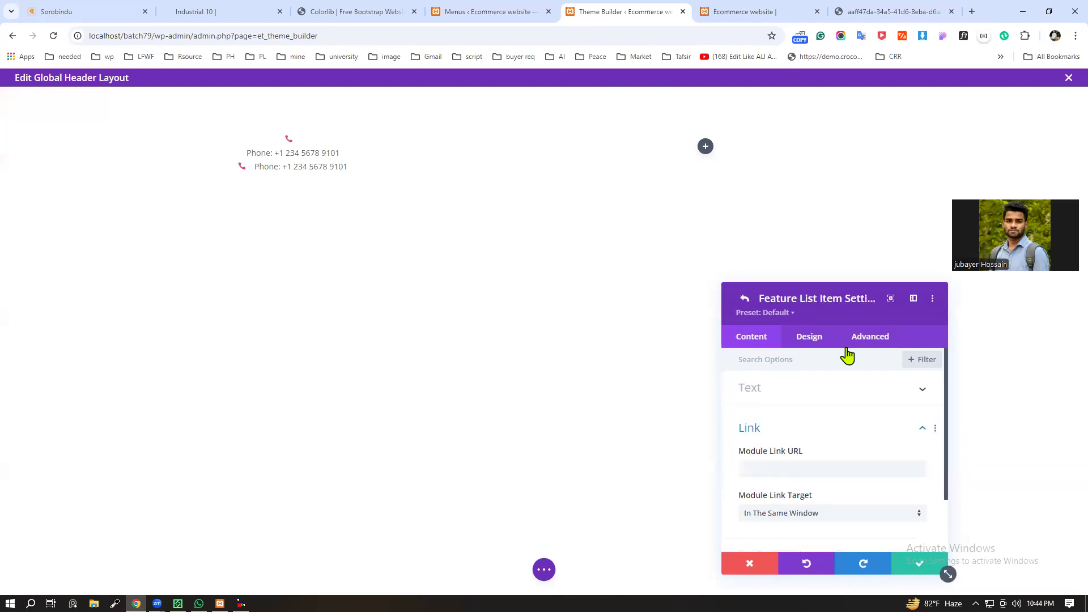
{"action": "left_click", "coordinate": [793, 337]}
{"action": "left_click", "coordinate": [869, 340]}
{"action": "left_click", "coordinate": [907, 396]}
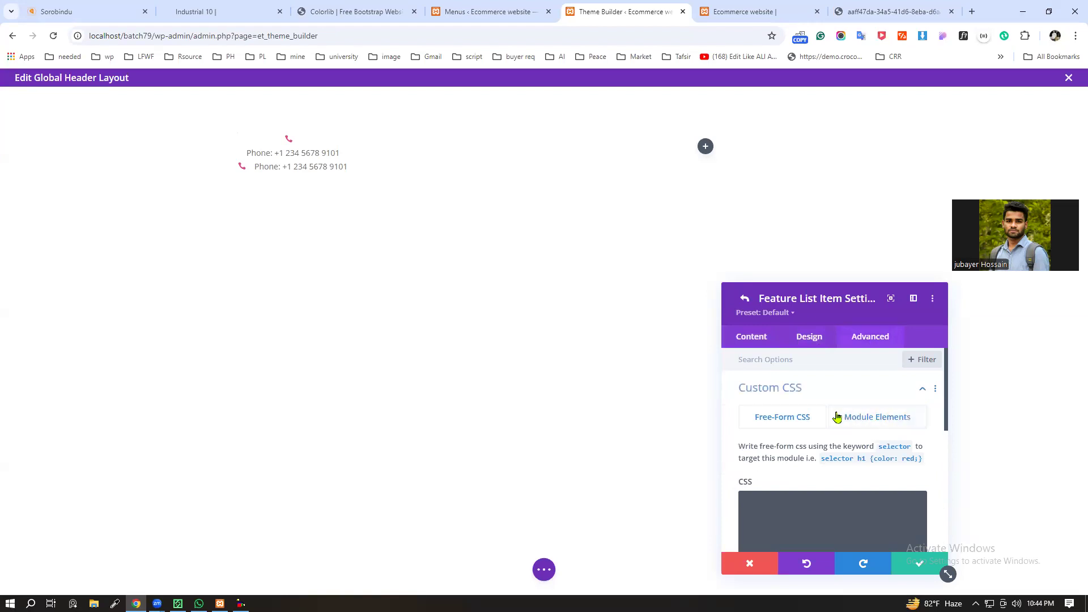
{"action": "left_click", "coordinate": [883, 426]}
{"action": "scroll", "coordinate": [780, 464], "scroll_direction": "down", "scroll_amount": 4}
{"action": "left_click", "coordinate": [780, 403]}
{"action": "type", "text": "display:inline-block;"}
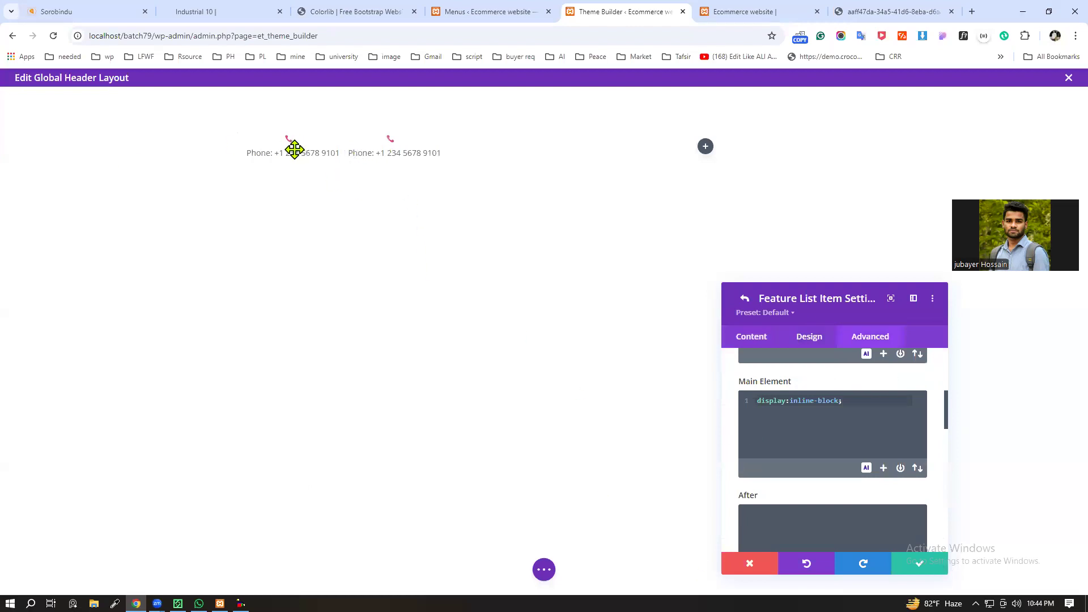
Step: Add display:inline-block; to the second item's Icon/Number CSS
{"action": "scroll", "coordinate": [845, 459], "scroll_direction": "down", "scroll_amount": 2}
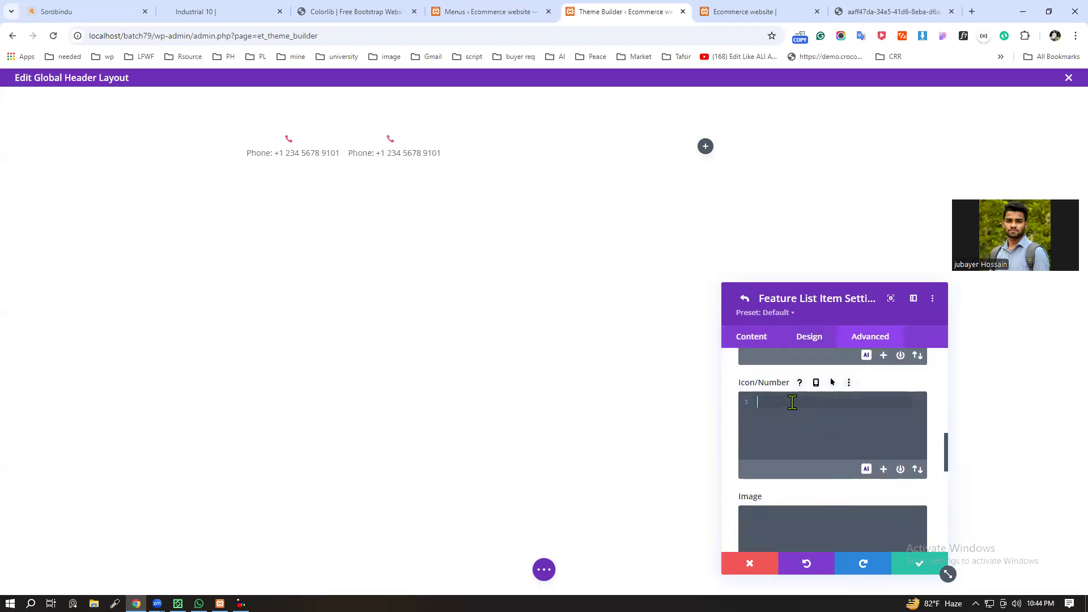
{"action": "type", "text": "display:inline-block;"}
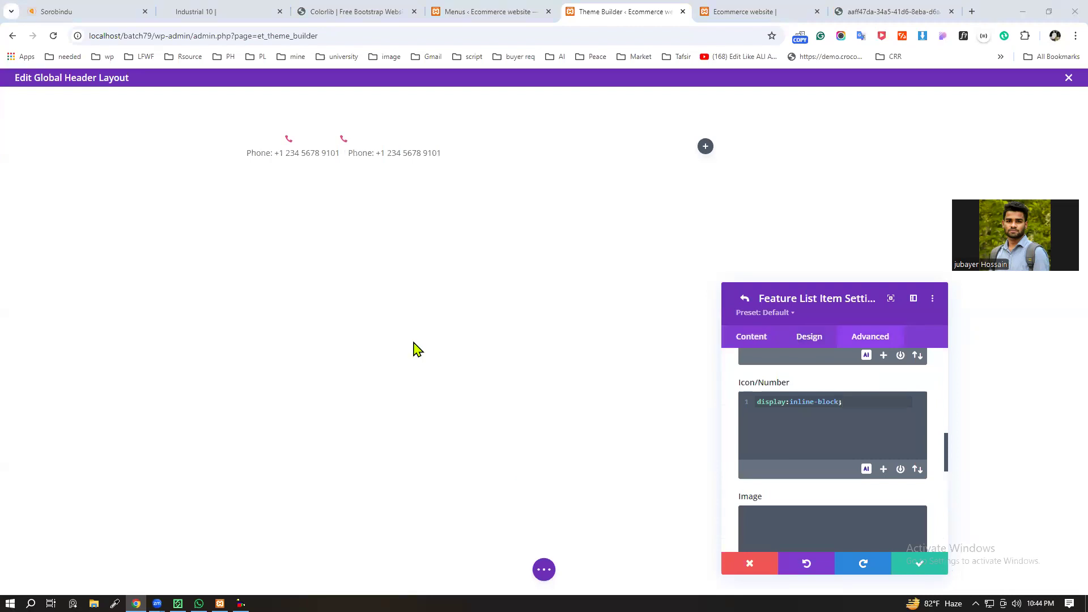
{"action": "scroll", "coordinate": [824, 442], "scroll_direction": "up", "scroll_amount": 10}
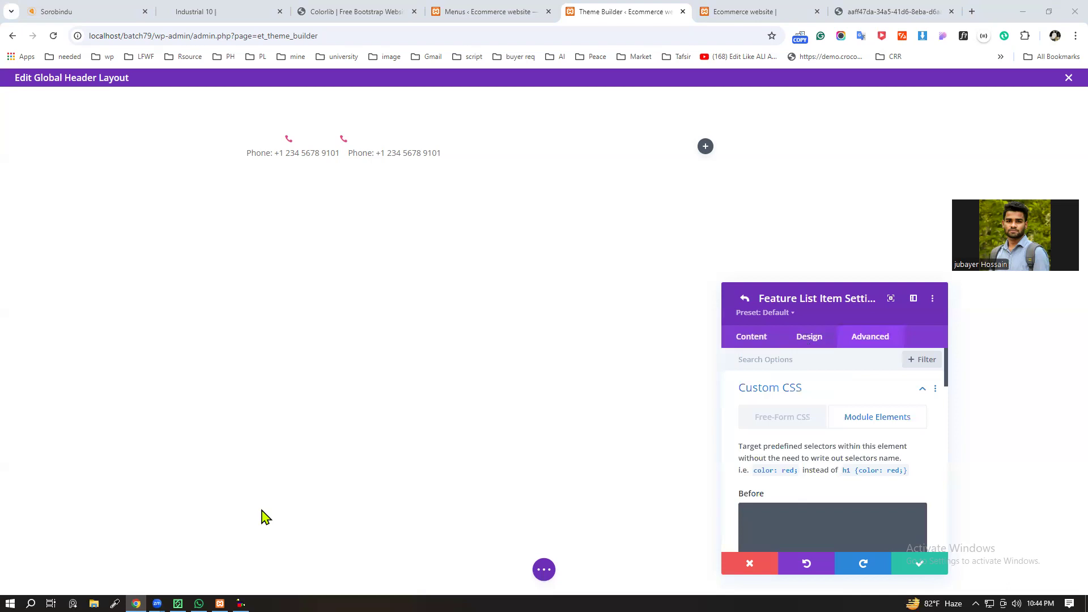
Step: Look through the second item's content and design options and return to the module's item list
{"action": "left_click", "coordinate": [757, 342]}
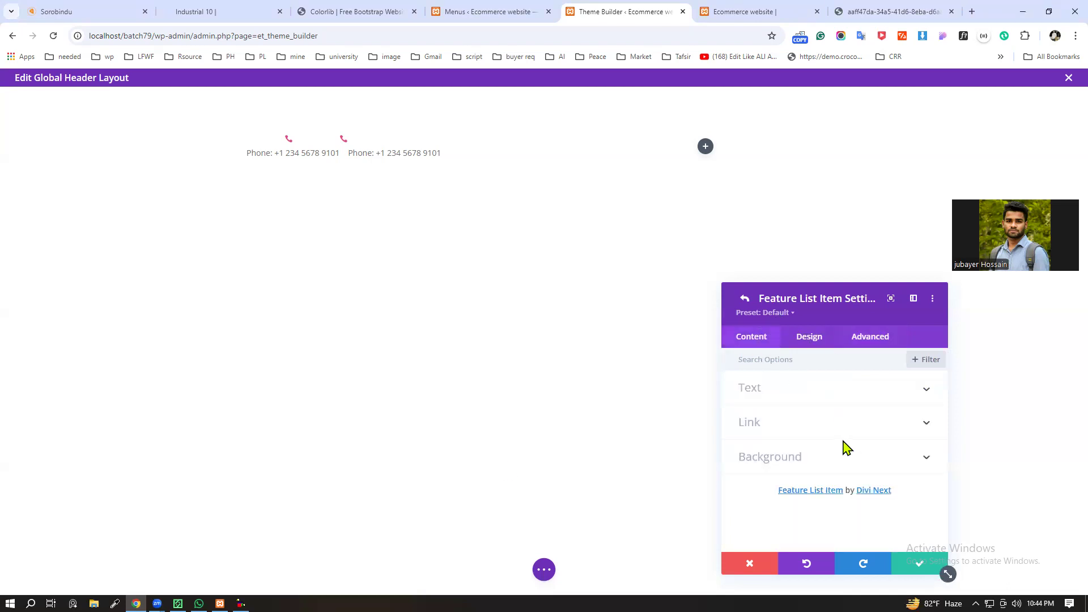
{"action": "left_click", "coordinate": [823, 345]}
{"action": "scroll", "coordinate": [827, 430], "scroll_direction": "down", "scroll_amount": 3}
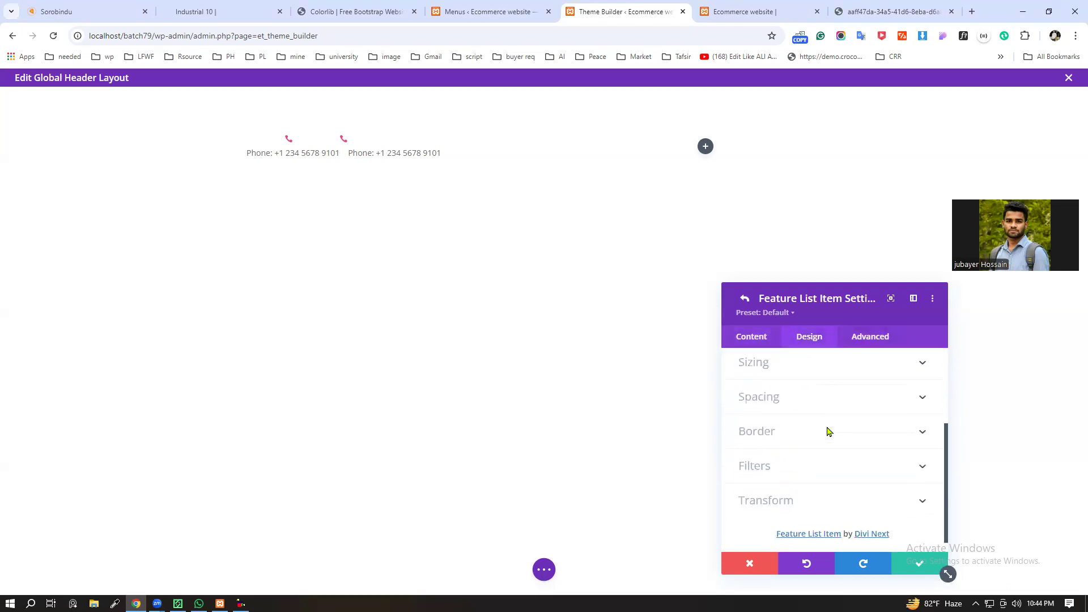
{"action": "scroll", "coordinate": [861, 483], "scroll_direction": "up", "scroll_amount": 3}
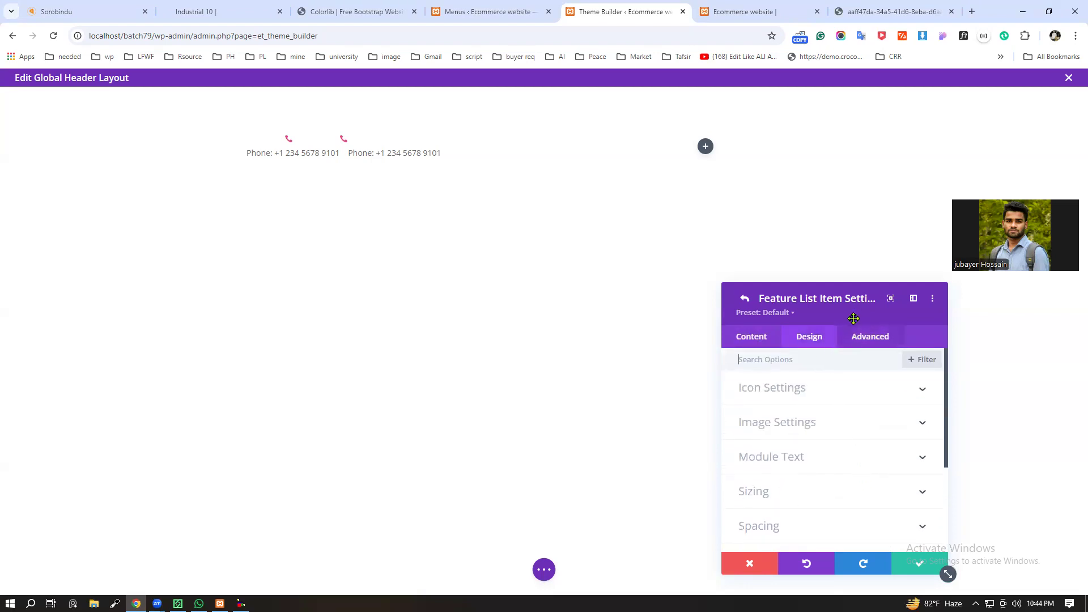
{"action": "left_click", "coordinate": [746, 301]}
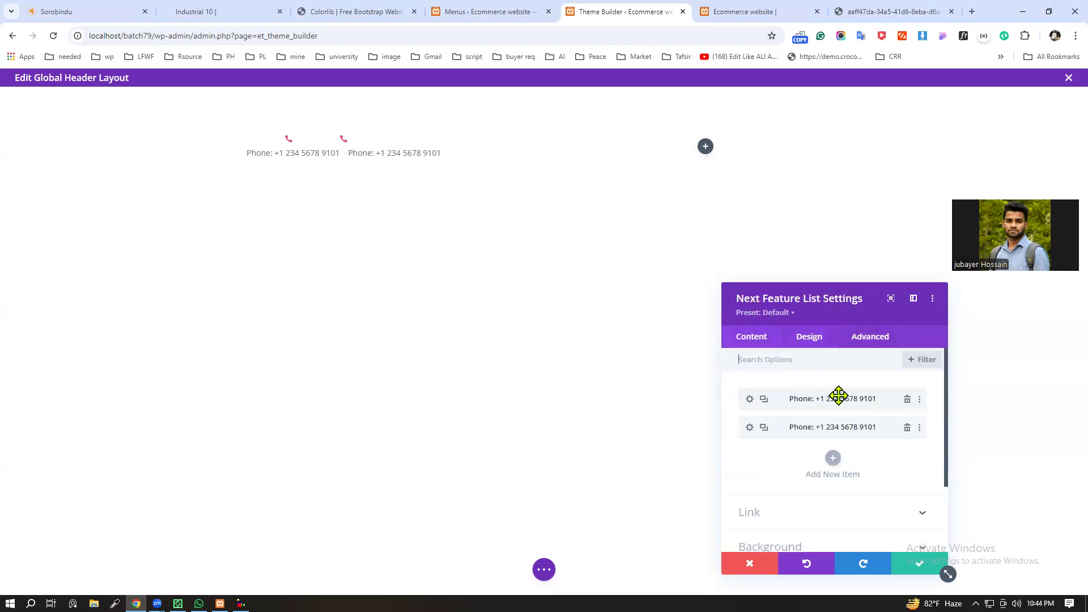
Step: Review the feature list module's design options and try the Show Items slider at its minimum under Feature List Style
{"action": "left_click", "coordinate": [807, 339]}
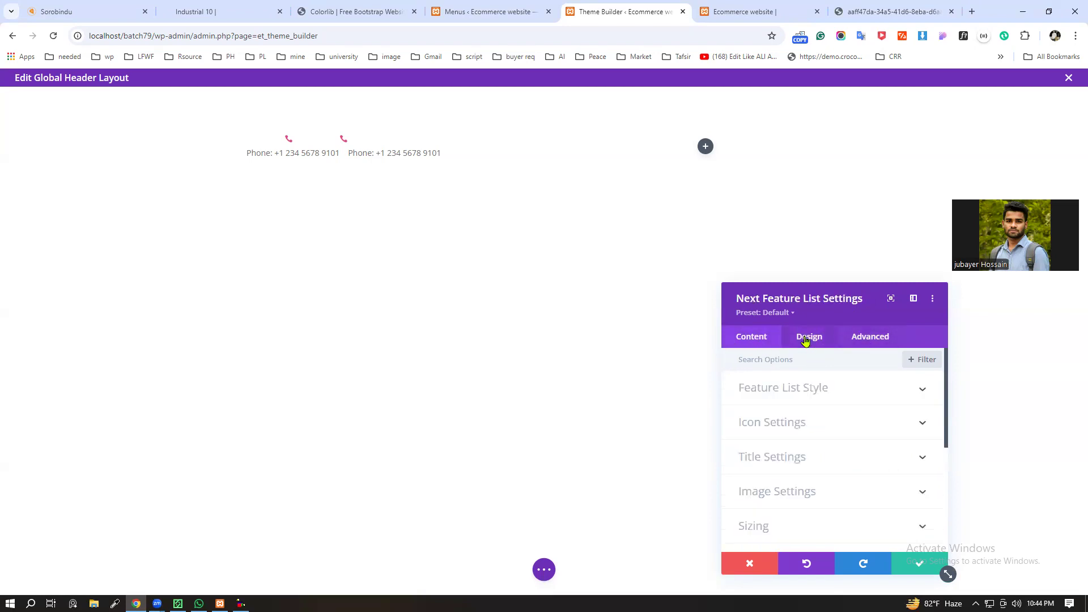
{"action": "left_click", "coordinate": [922, 391]}
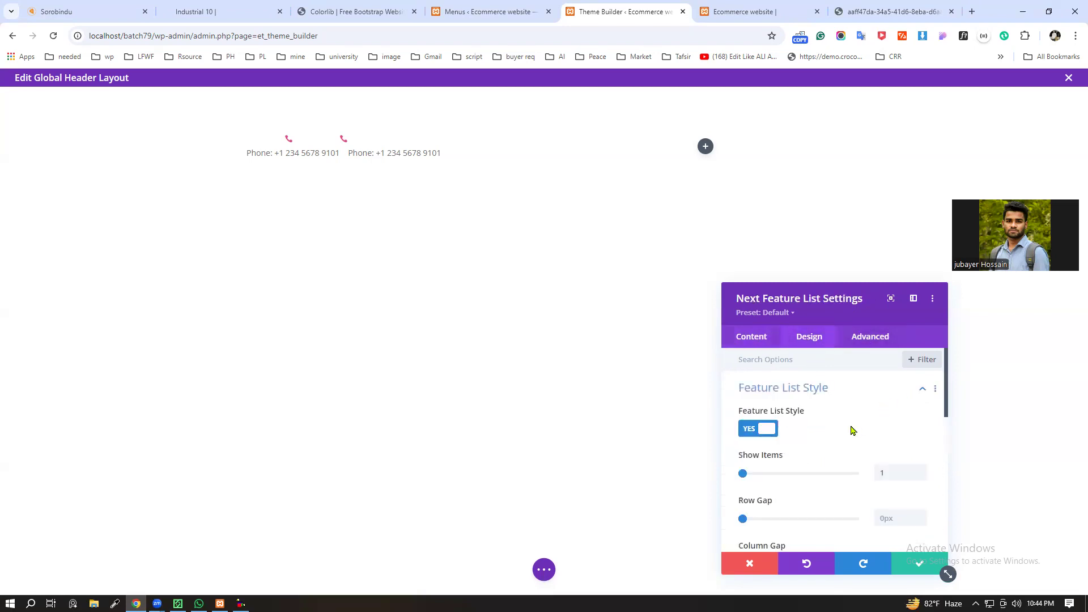
{"action": "scroll", "coordinate": [831, 452], "scroll_direction": "down", "scroll_amount": 5}
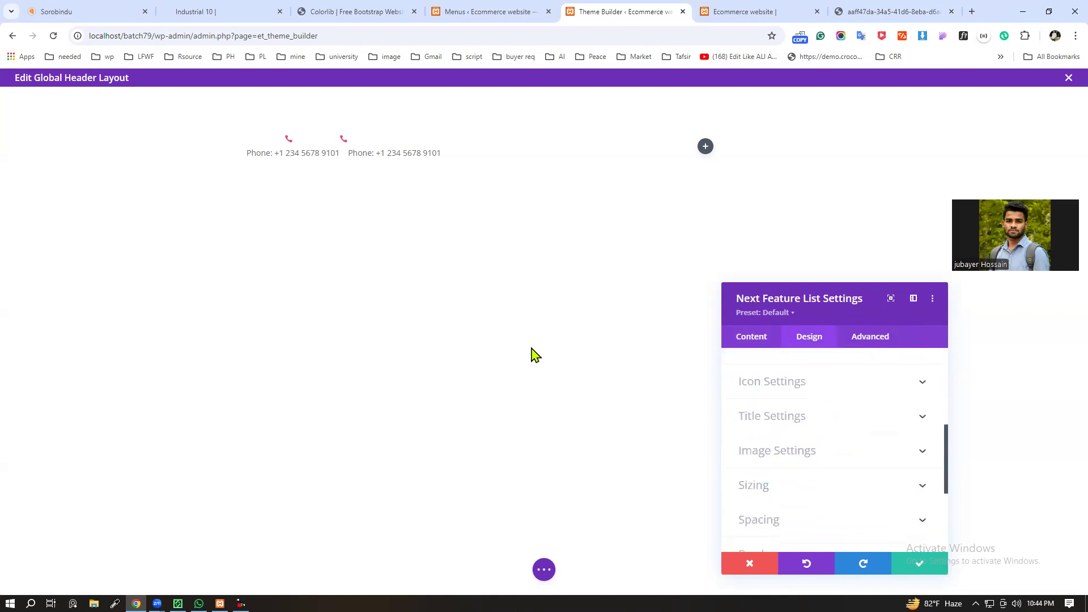
{"action": "scroll", "coordinate": [890, 473], "scroll_direction": "down", "scroll_amount": 4}
{"action": "scroll", "coordinate": [883, 486], "scroll_direction": "up", "scroll_amount": 3}
{"action": "scroll", "coordinate": [881, 487], "scroll_direction": "up", "scroll_amount": 1}
{"action": "scroll", "coordinate": [855, 432], "scroll_direction": "up", "scroll_amount": 4}
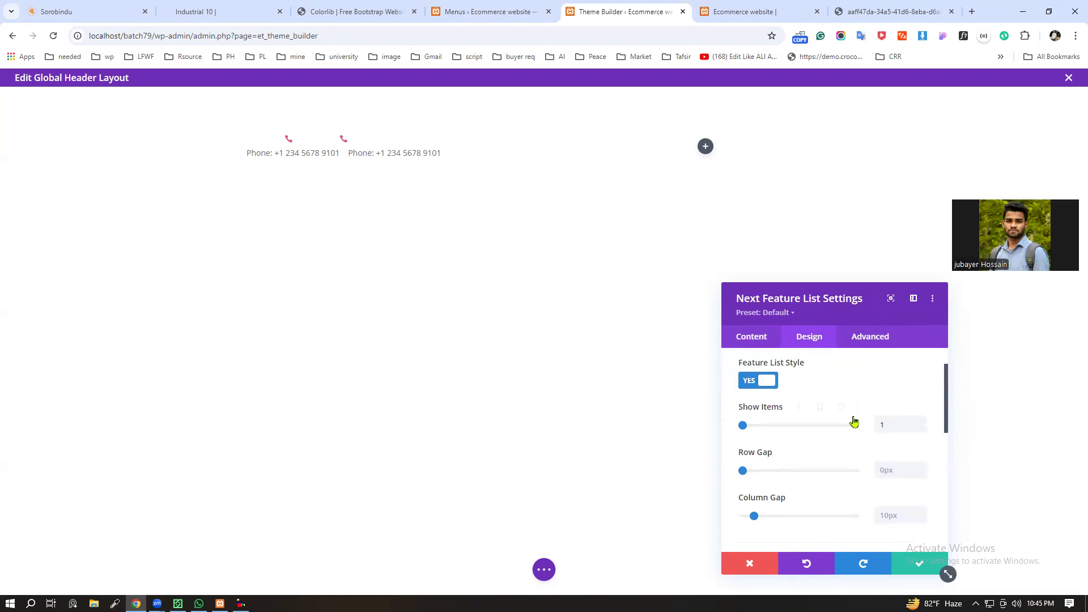
{"action": "scroll", "coordinate": [854, 423], "scroll_direction": "up", "scroll_amount": 1}
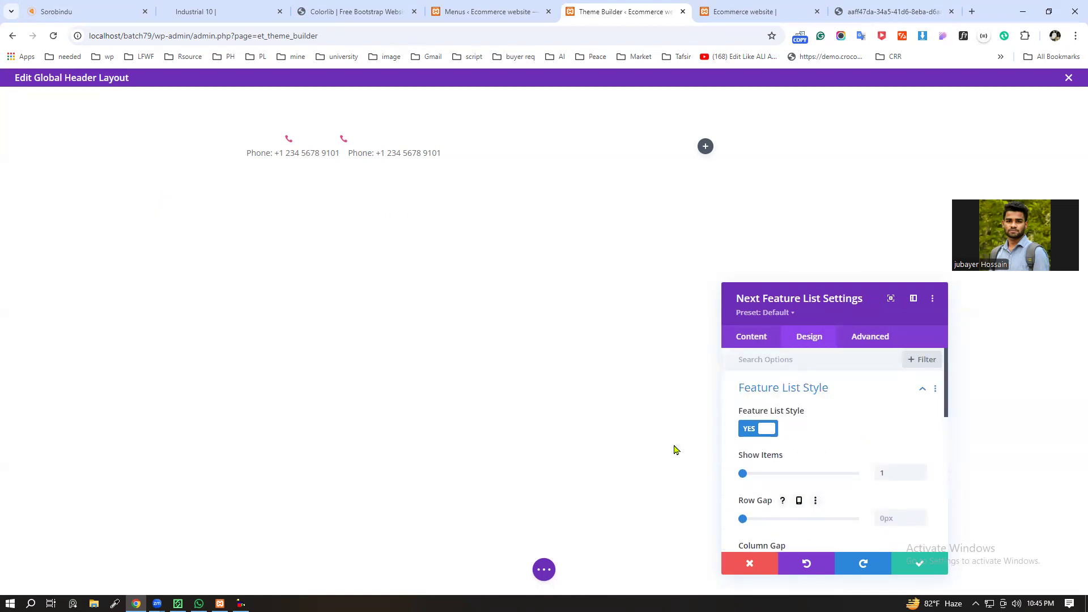
{"action": "left_click_drag", "start_coordinate": [744, 474], "coordinate": [711, 481]}
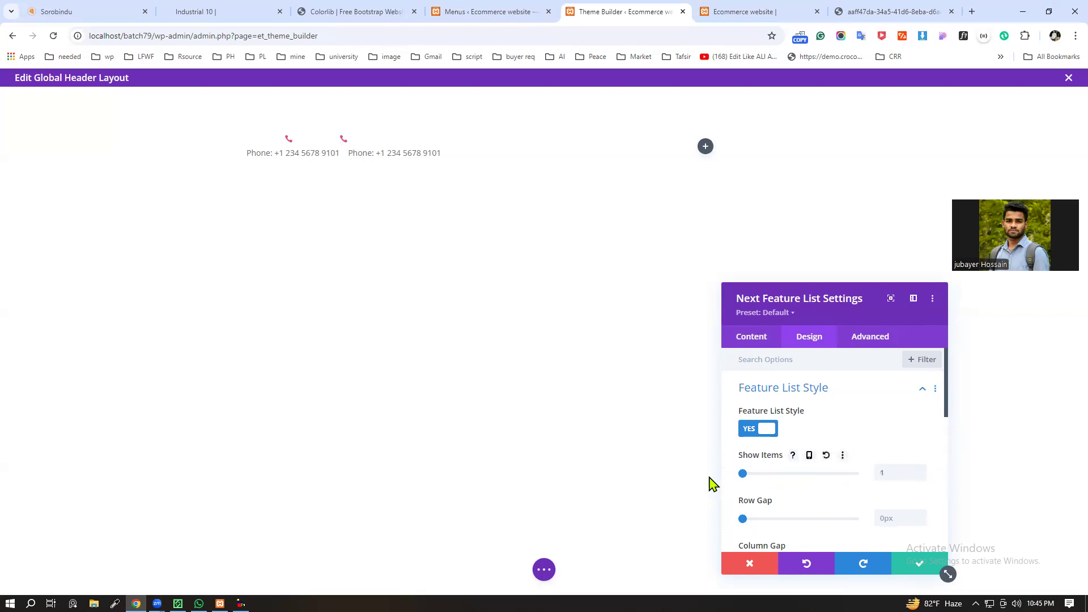
Step: Review the feature list module's gap options and the first item's custom CSS and design options
{"action": "scroll", "coordinate": [845, 462], "scroll_direction": "down", "scroll_amount": 3}
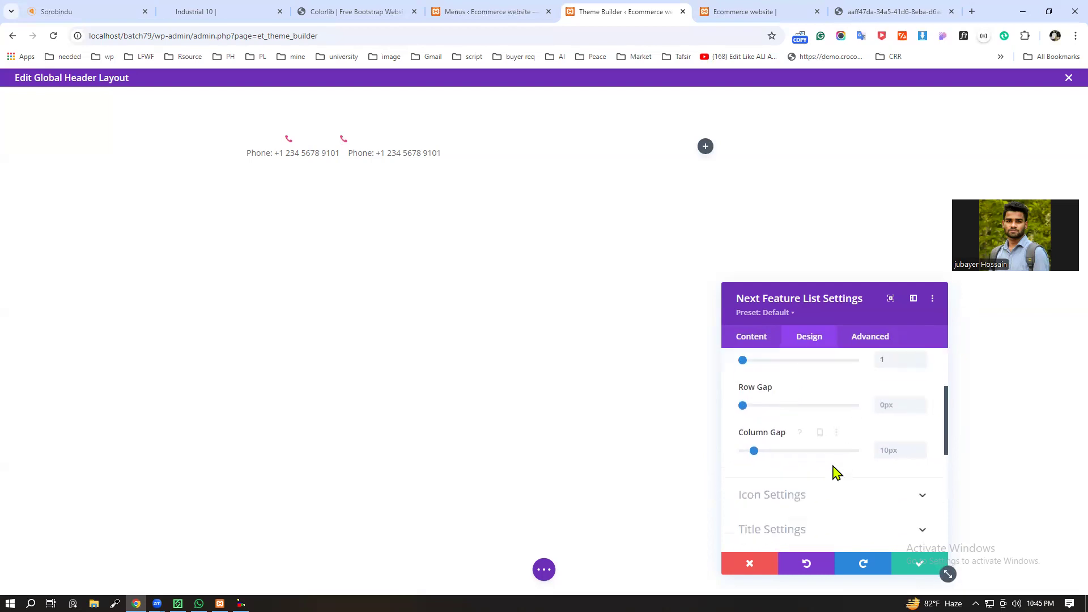
{"action": "scroll", "coordinate": [840, 493], "scroll_direction": "up", "scroll_amount": 2}
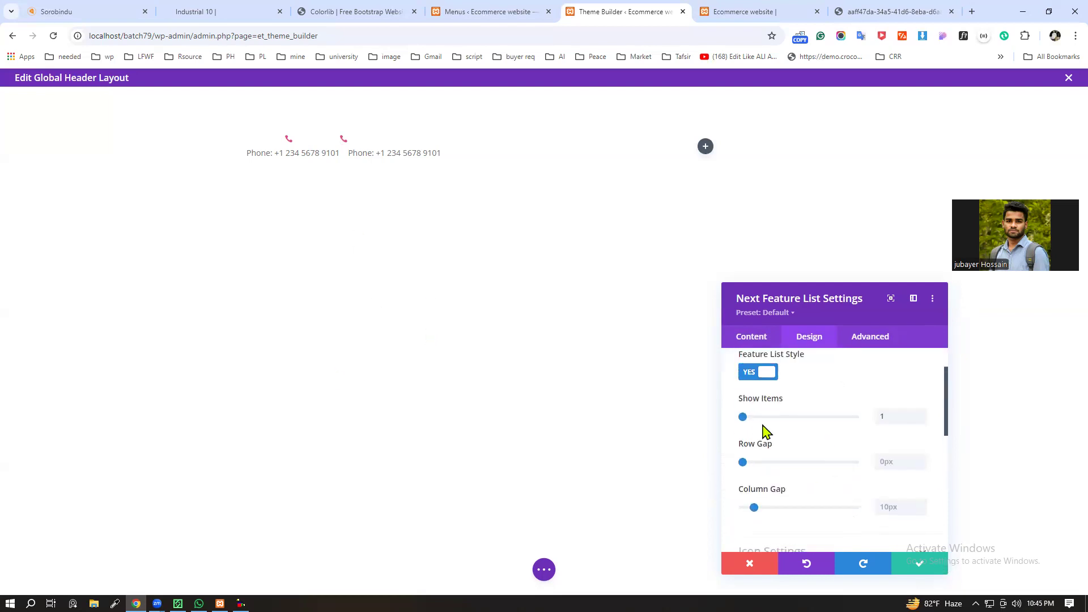
{"action": "left_click", "coordinate": [747, 339]}
{"action": "scroll", "coordinate": [802, 473], "scroll_direction": "down", "scroll_amount": 2}
{"action": "scroll", "coordinate": [794, 452], "scroll_direction": "up", "scroll_amount": 2}
{"action": "left_click", "coordinate": [749, 400]}
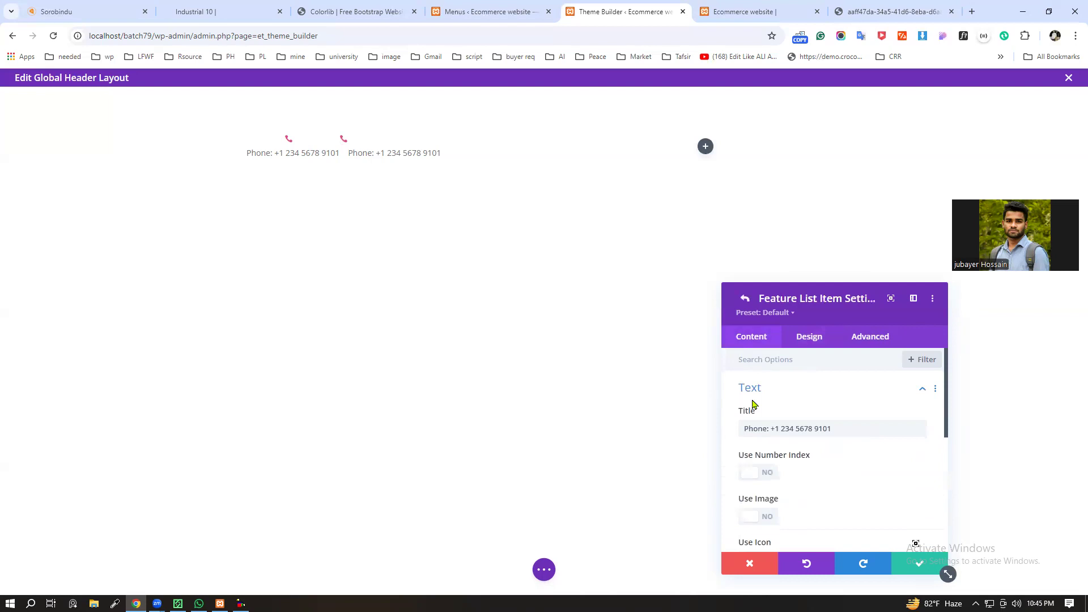
{"action": "left_click", "coordinate": [872, 389]}
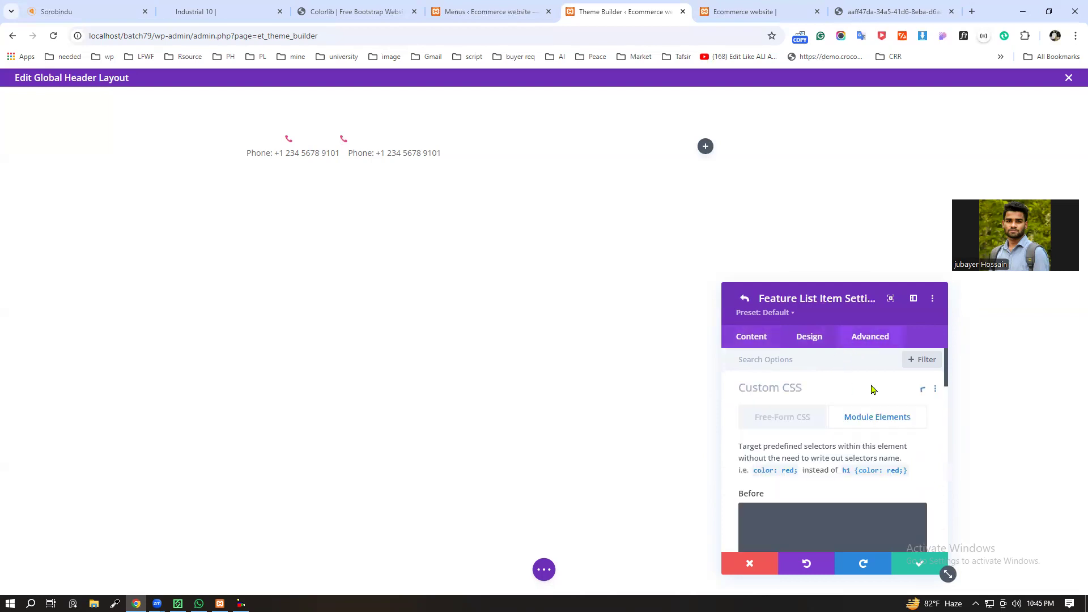
{"action": "scroll", "coordinate": [859, 505], "scroll_direction": "down", "scroll_amount": 3}
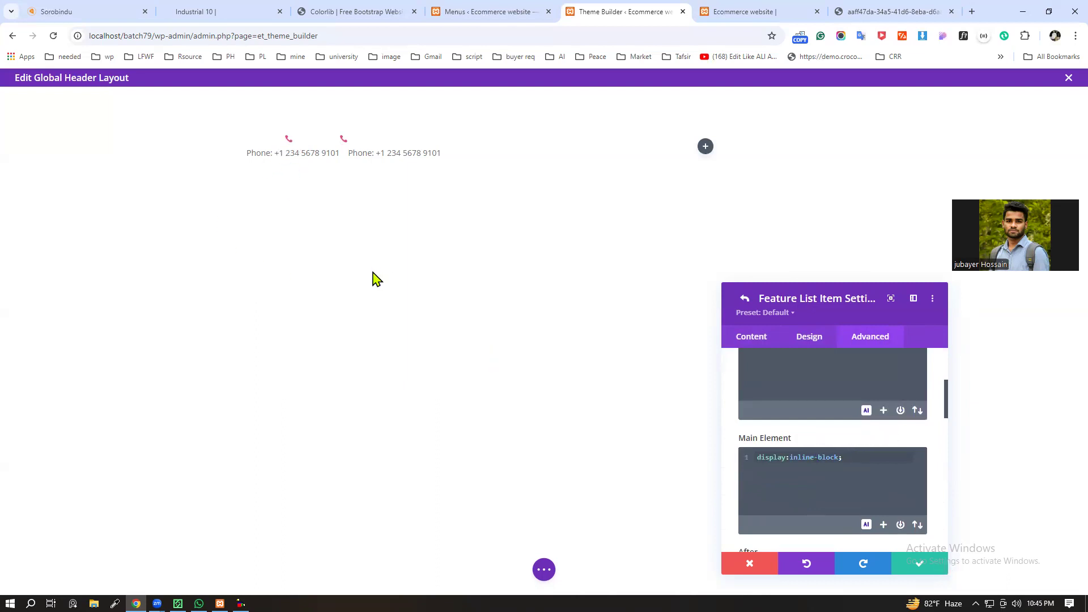
{"action": "left_click", "coordinate": [809, 340]}
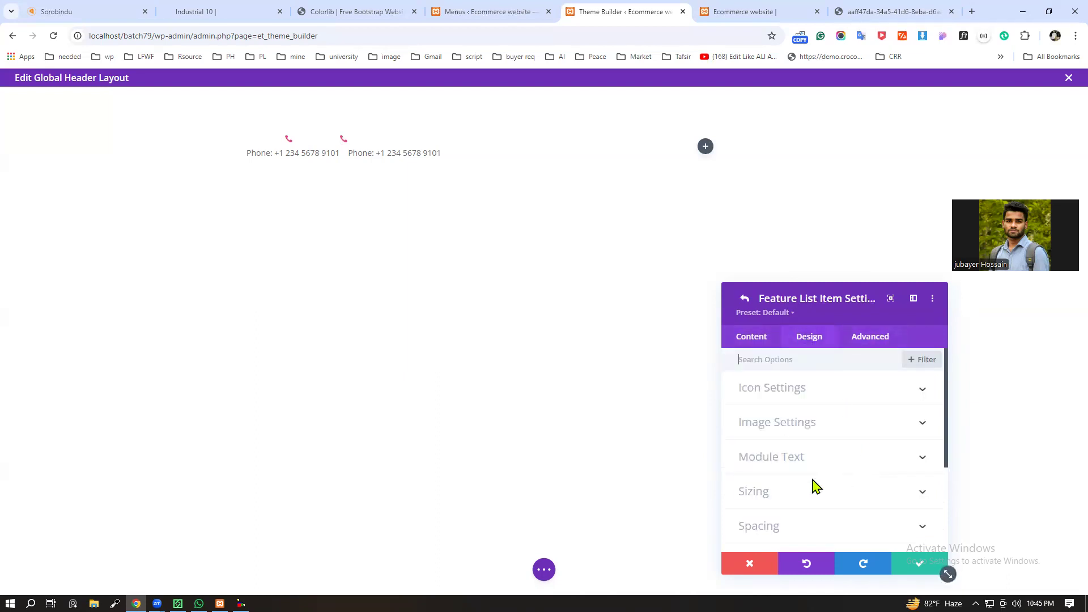
Step: Turn on Use Image for the first phone item and save the item
{"action": "left_click", "coordinate": [739, 339]}
{"action": "left_click", "coordinate": [809, 391]}
{"action": "scroll", "coordinate": [791, 458], "scroll_direction": "down", "scroll_amount": 1}
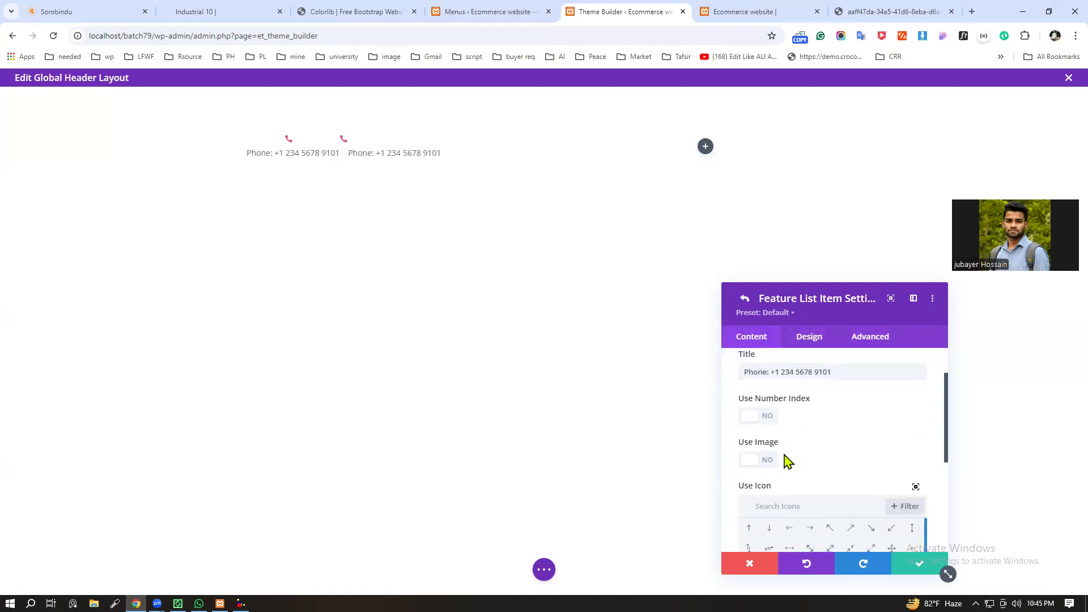
{"action": "left_click", "coordinate": [761, 462]}
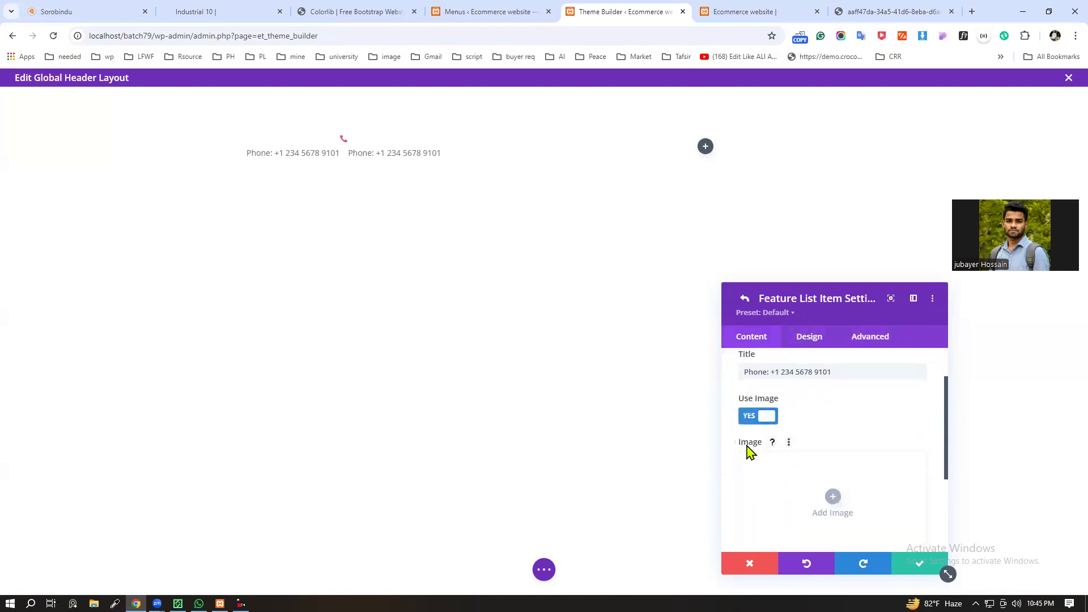
{"action": "left_click", "coordinate": [918, 565]}
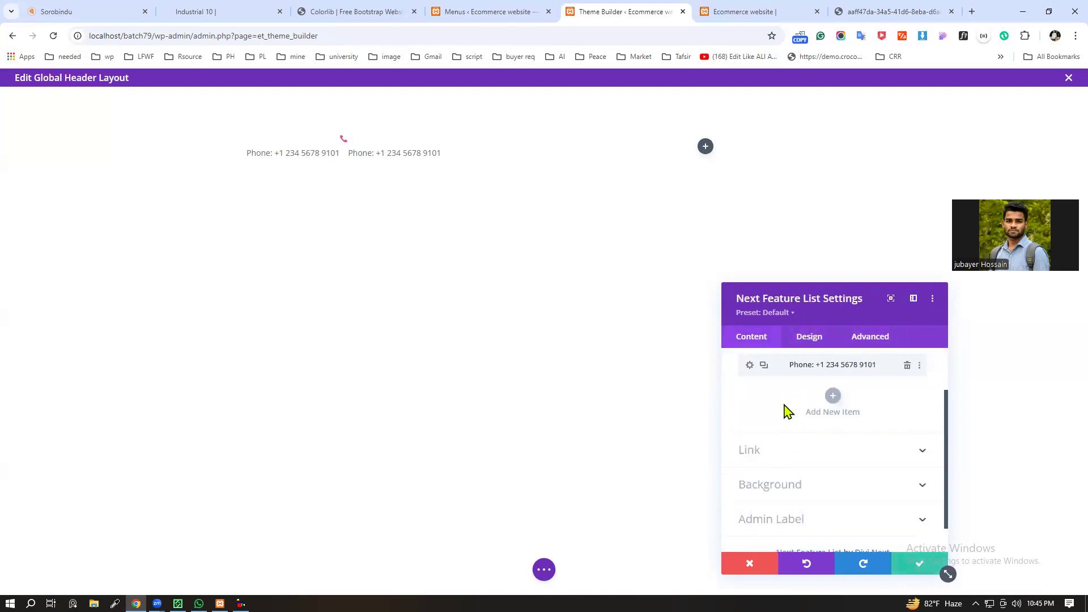
Step: Turn on Use Image for the second phone item and save the item
{"action": "scroll", "coordinate": [766, 431], "scroll_direction": "up", "scroll_amount": 1}
{"action": "left_click", "coordinate": [749, 427]}
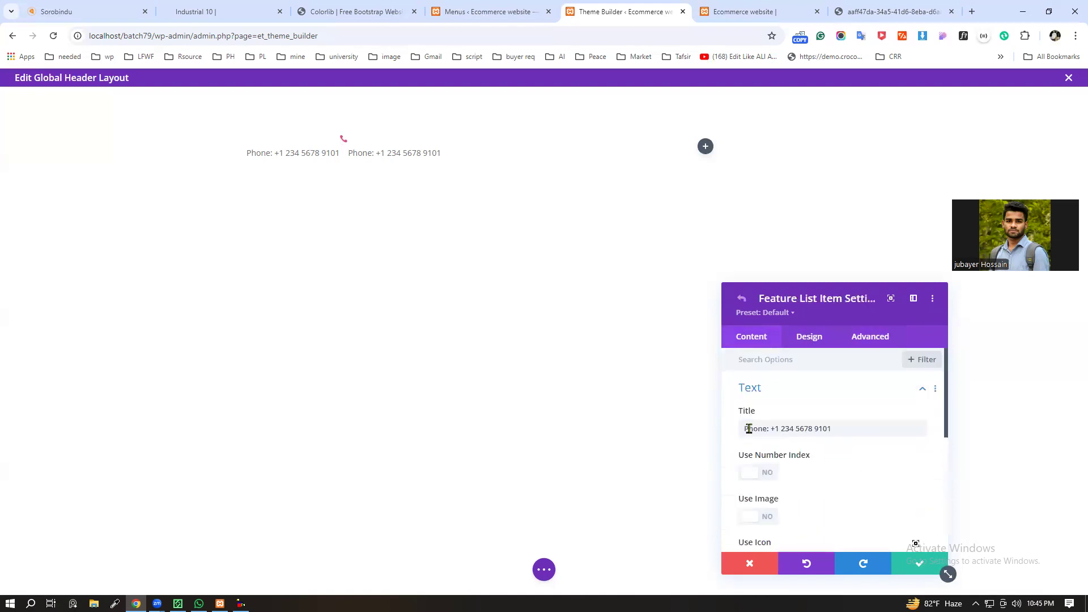
{"action": "scroll", "coordinate": [805, 479], "scroll_direction": "down", "scroll_amount": 1}
{"action": "left_click", "coordinate": [761, 461]}
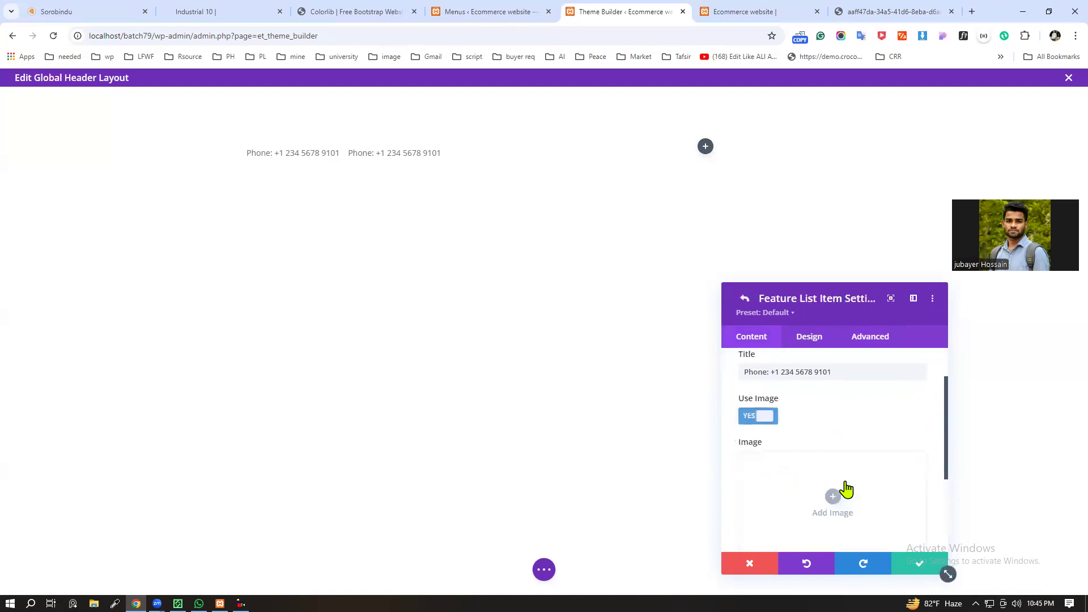
{"action": "left_click", "coordinate": [920, 567]}
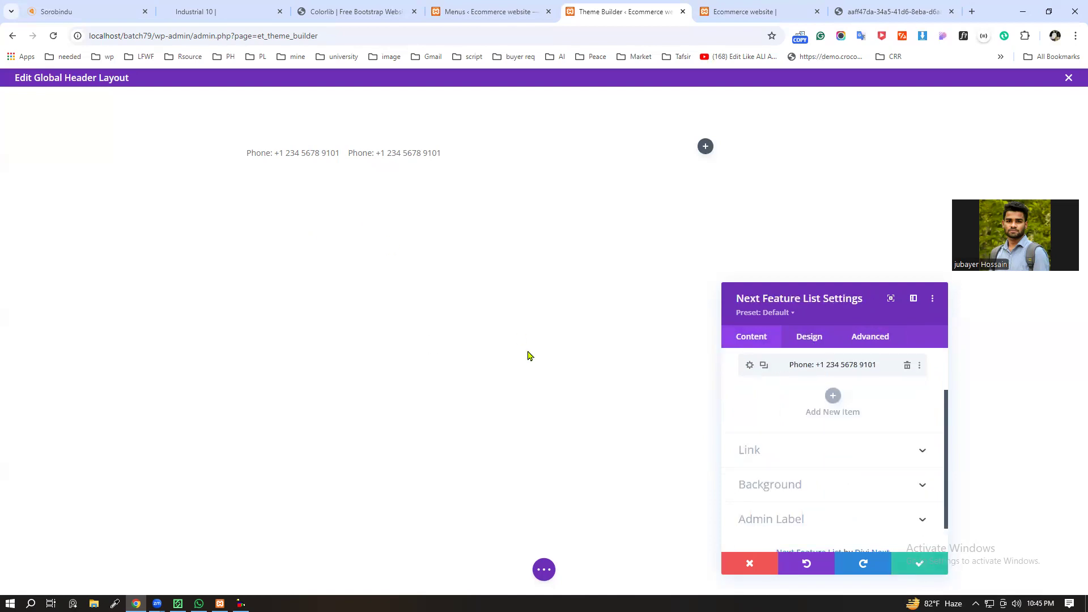
Step: Examine the first item's Module Text design options, including text vertical alignment, font, colour and size
{"action": "left_click", "coordinate": [825, 412]}
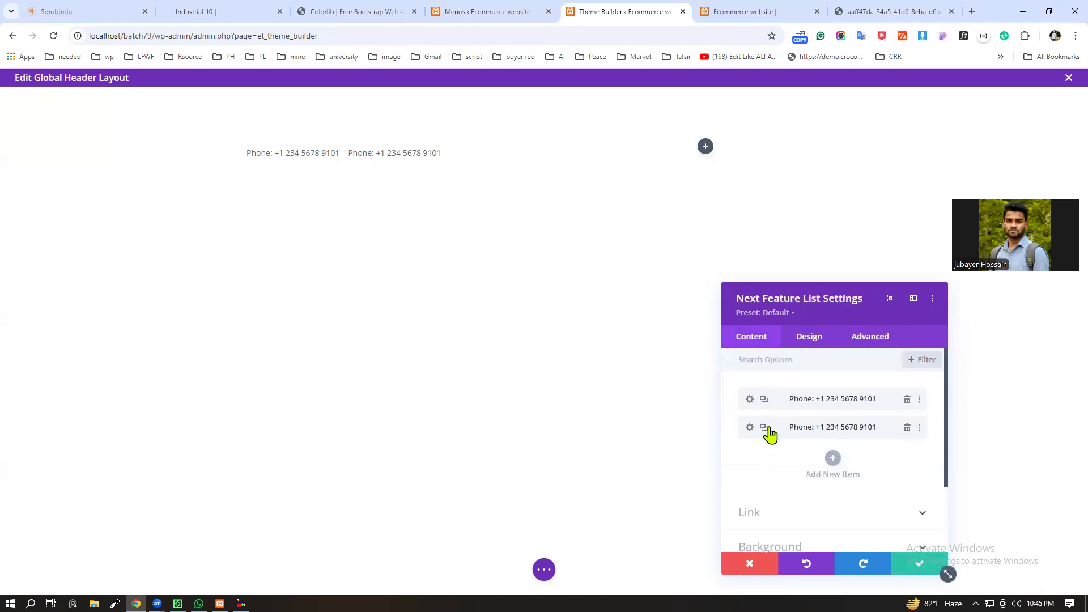
{"action": "left_click", "coordinate": [749, 400]}
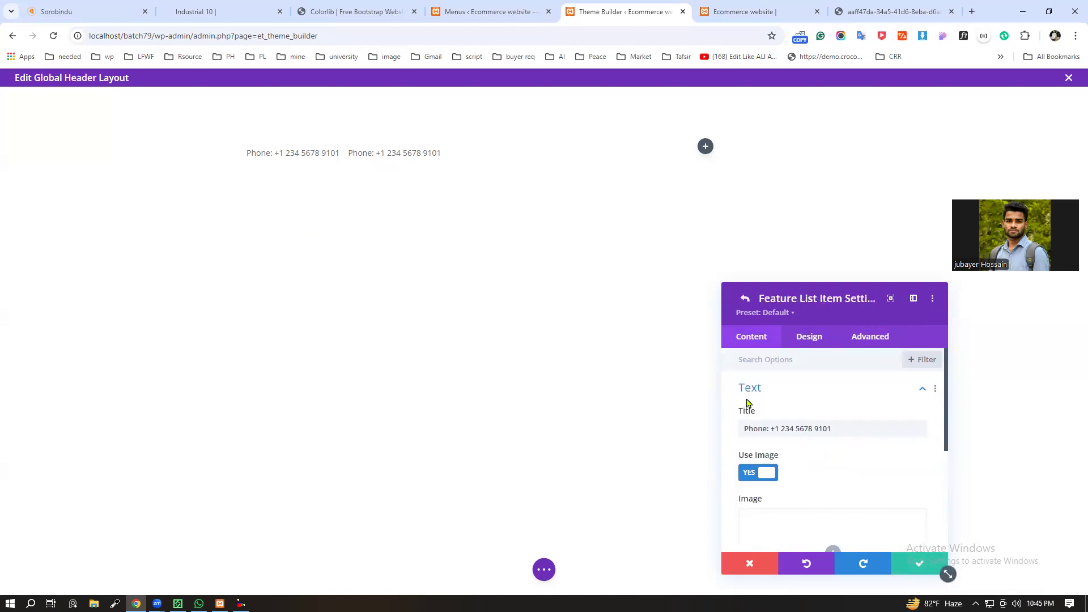
{"action": "left_click", "coordinate": [806, 339]}
{"action": "scroll", "coordinate": [858, 489], "scroll_direction": "down", "scroll_amount": 1}
{"action": "scroll", "coordinate": [867, 479], "scroll_direction": "up", "scroll_amount": 1}
{"action": "left_click", "coordinate": [899, 452]}
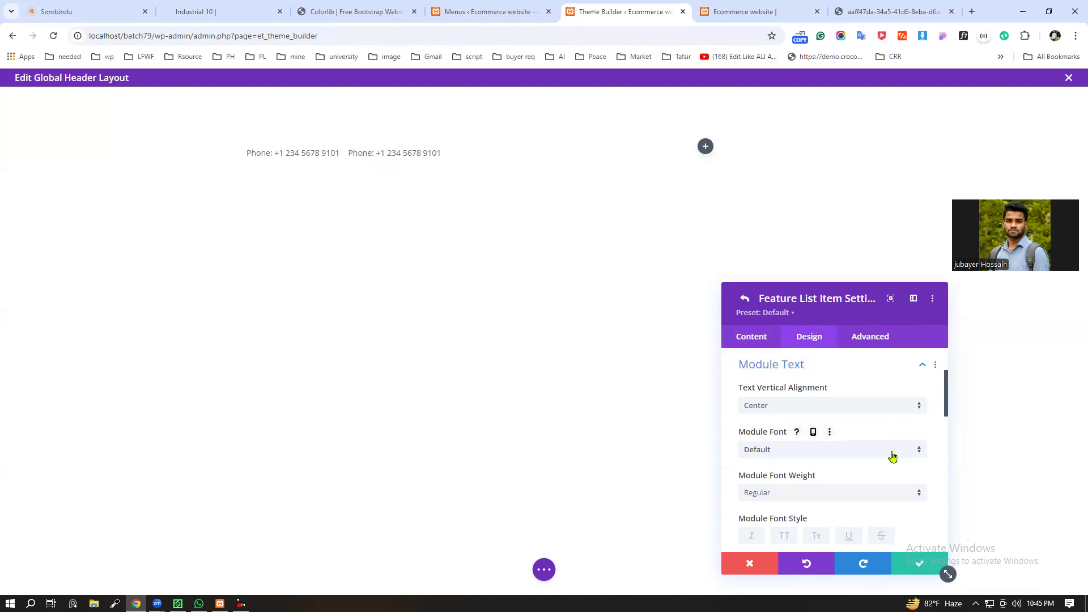
{"action": "left_click", "coordinate": [766, 404]}
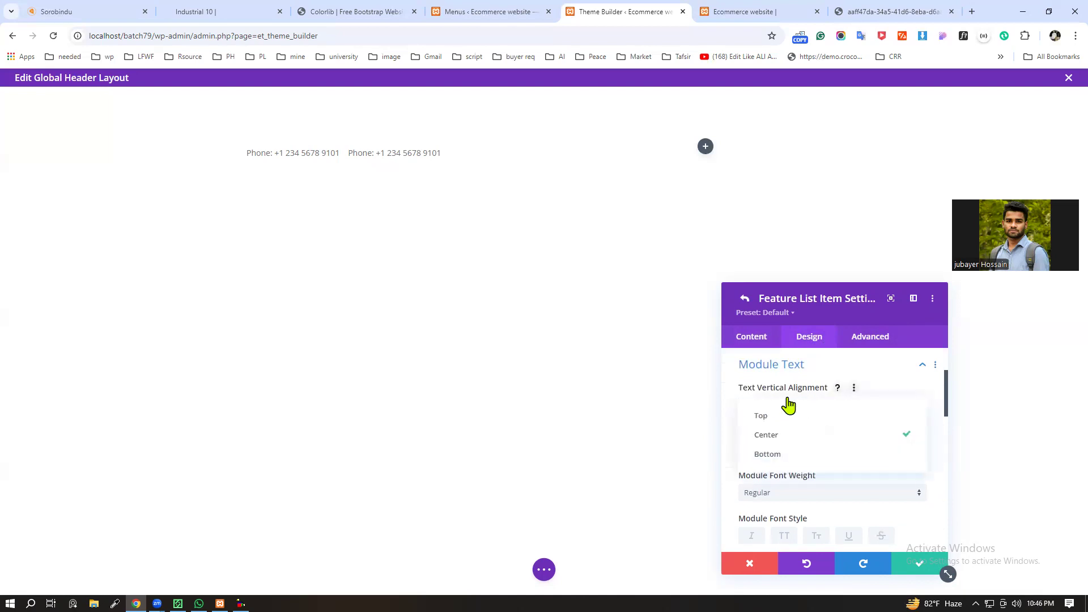
{"action": "left_click", "coordinate": [785, 394]}
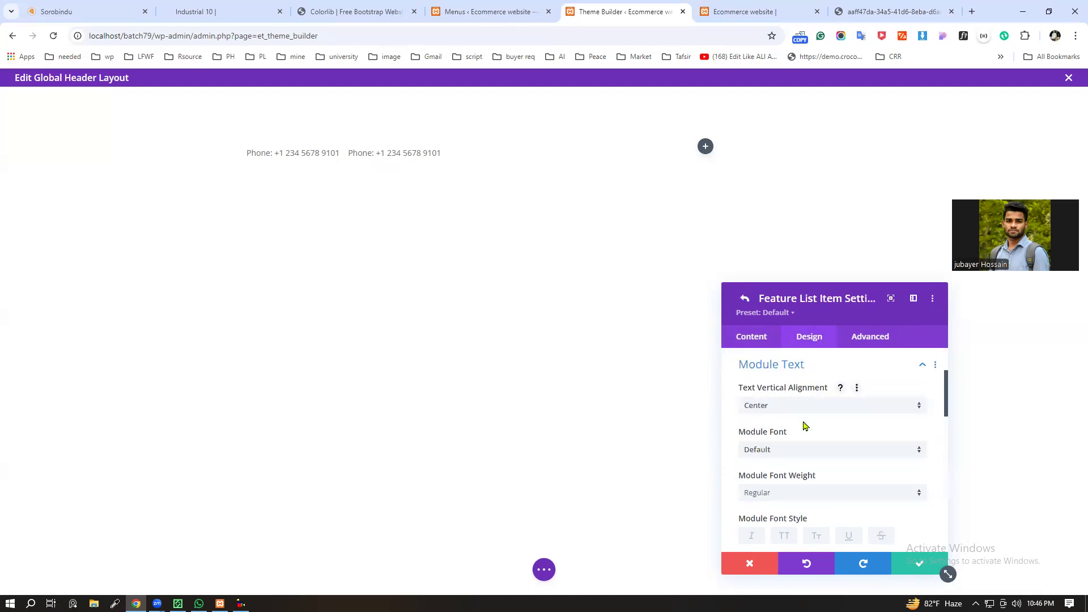
{"action": "scroll", "coordinate": [805, 425], "scroll_direction": "down", "scroll_amount": 1}
{"action": "left_click", "coordinate": [798, 394]}
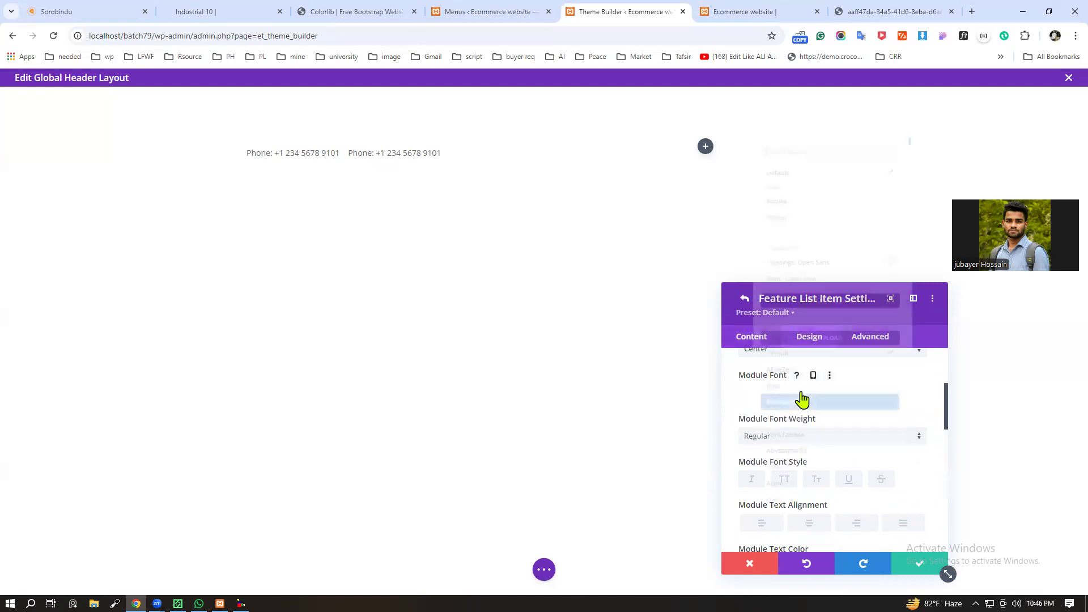
{"action": "left_click", "coordinate": [935, 447]}
{"action": "scroll", "coordinate": [840, 482], "scroll_direction": "down", "scroll_amount": 3}
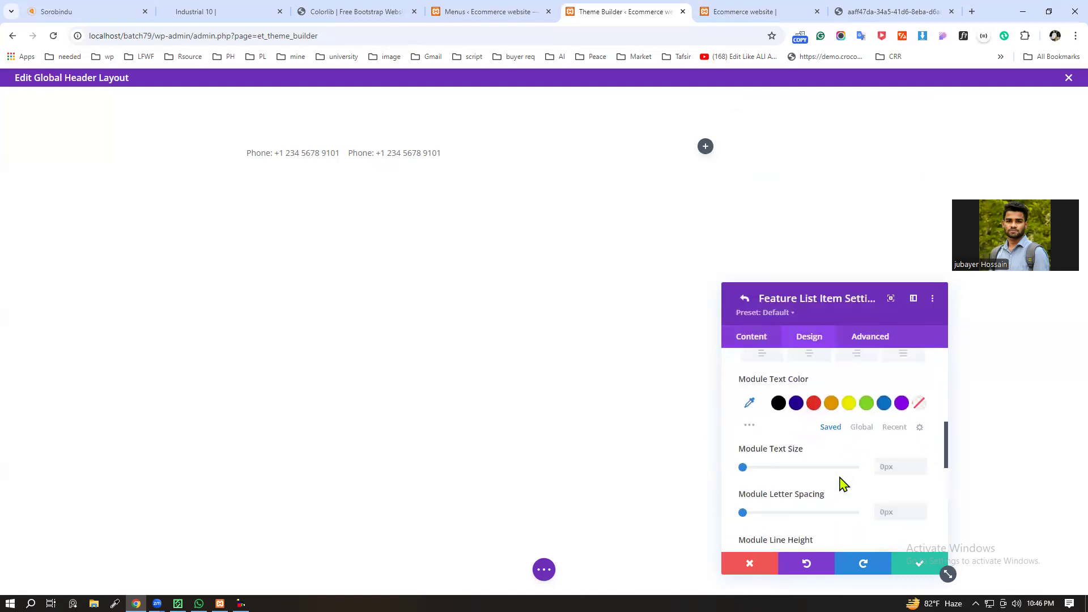
{"action": "scroll", "coordinate": [838, 481], "scroll_direction": "down", "scroll_amount": 5}
{"action": "scroll", "coordinate": [830, 475], "scroll_direction": "up", "scroll_amount": 3}
{"action": "scroll", "coordinate": [826, 471], "scroll_direction": "up", "scroll_amount": 6}
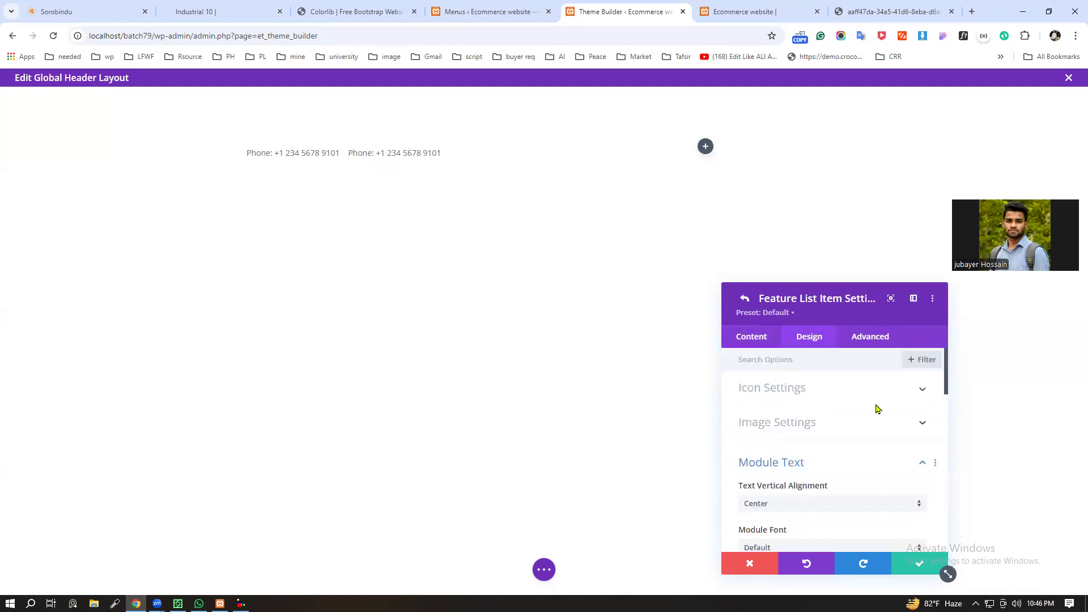
Step: Examine the first item's Icon Settings along with its content and advanced option groups
{"action": "left_click", "coordinate": [894, 395]}
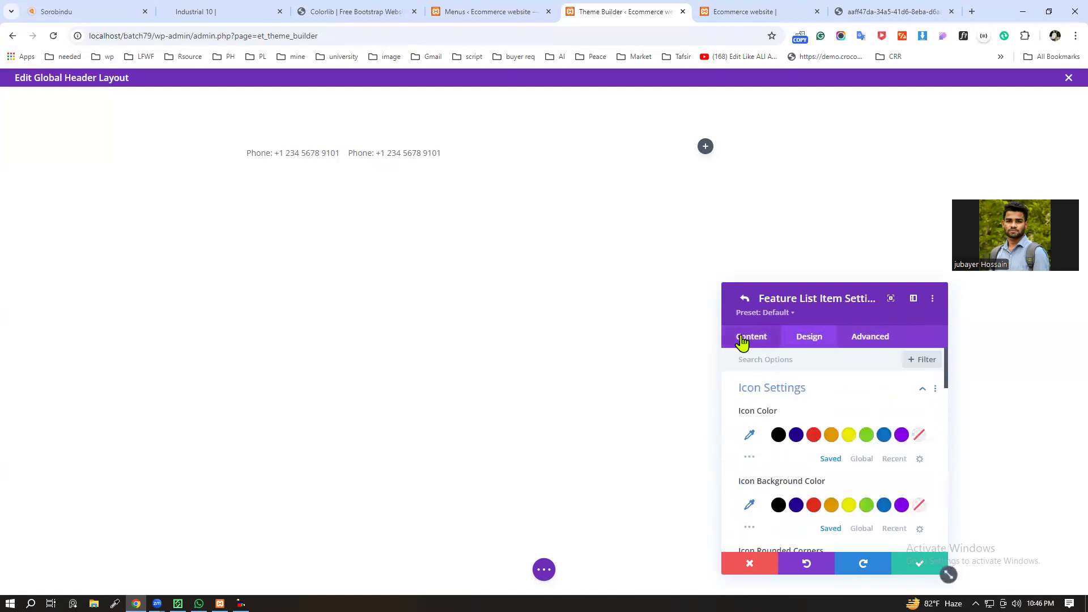
{"action": "left_click", "coordinate": [741, 340]}
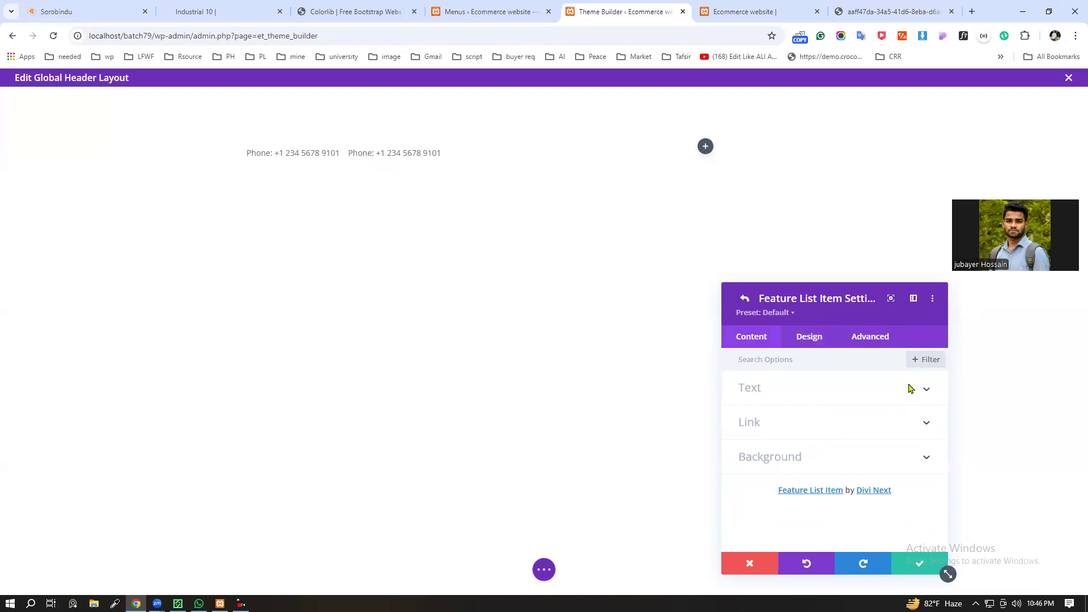
{"action": "left_click", "coordinate": [879, 340]}
{"action": "scroll", "coordinate": [845, 461], "scroll_direction": "down", "scroll_amount": 2}
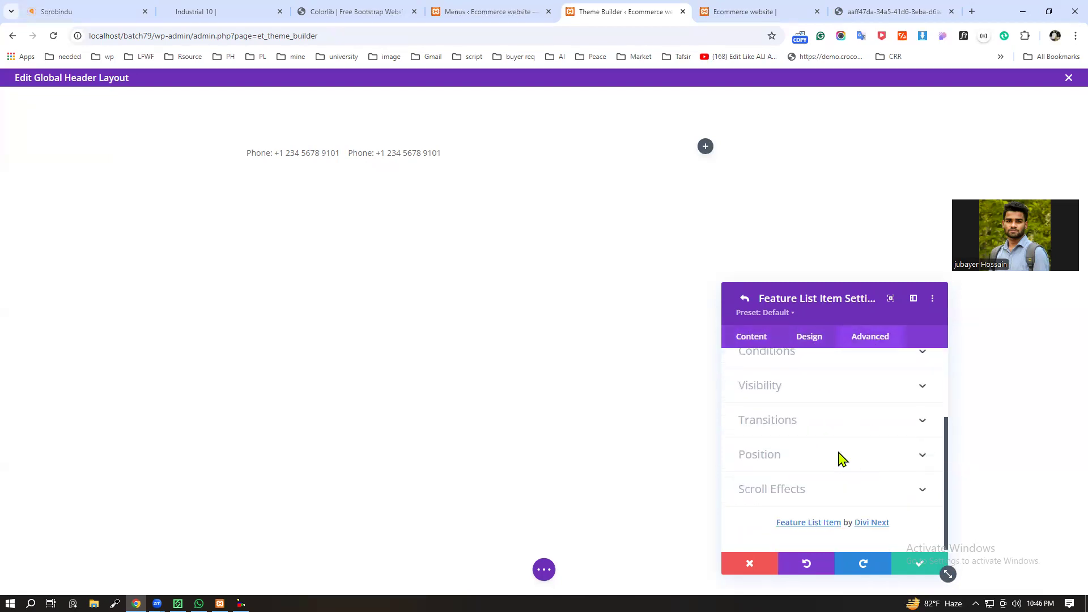
{"action": "scroll", "coordinate": [843, 459], "scroll_direction": "up", "scroll_amount": 2}
{"action": "left_click", "coordinate": [799, 340]}
{"action": "scroll", "coordinate": [826, 481], "scroll_direction": "down", "scroll_amount": 6}
{"action": "scroll", "coordinate": [826, 482], "scroll_direction": "down", "scroll_amount": 3}
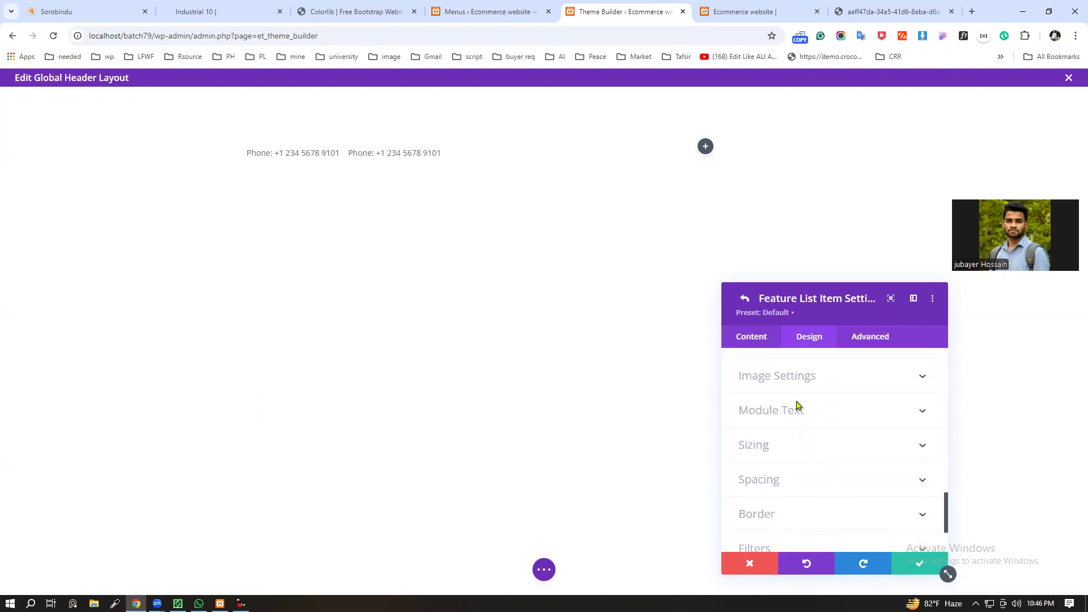
{"action": "scroll", "coordinate": [781, 391], "scroll_direction": "down", "scroll_amount": 2}
{"action": "scroll", "coordinate": [826, 544], "scroll_direction": "up", "scroll_amount": 4}
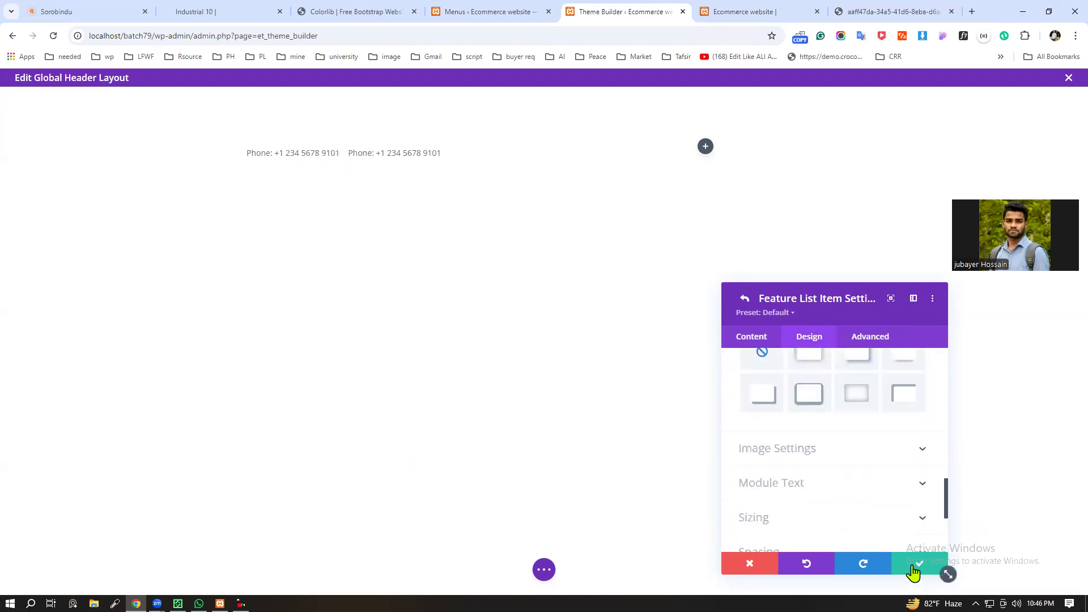
Step: Recheck the first item's content and design options, and save the item and the feature list module
{"action": "left_click", "coordinate": [744, 338]}
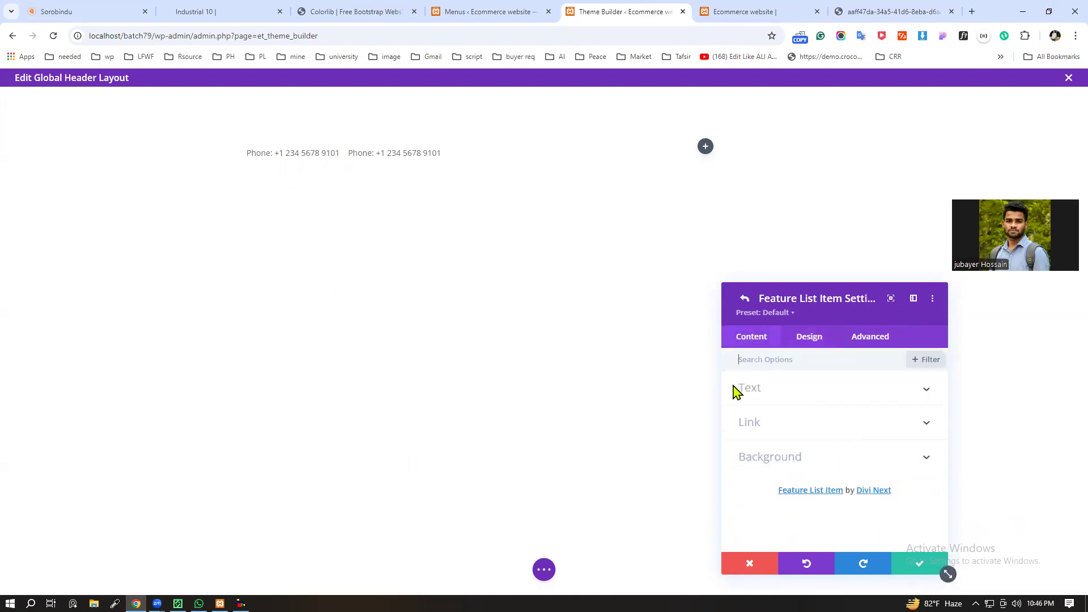
{"action": "left_click", "coordinate": [803, 342]}
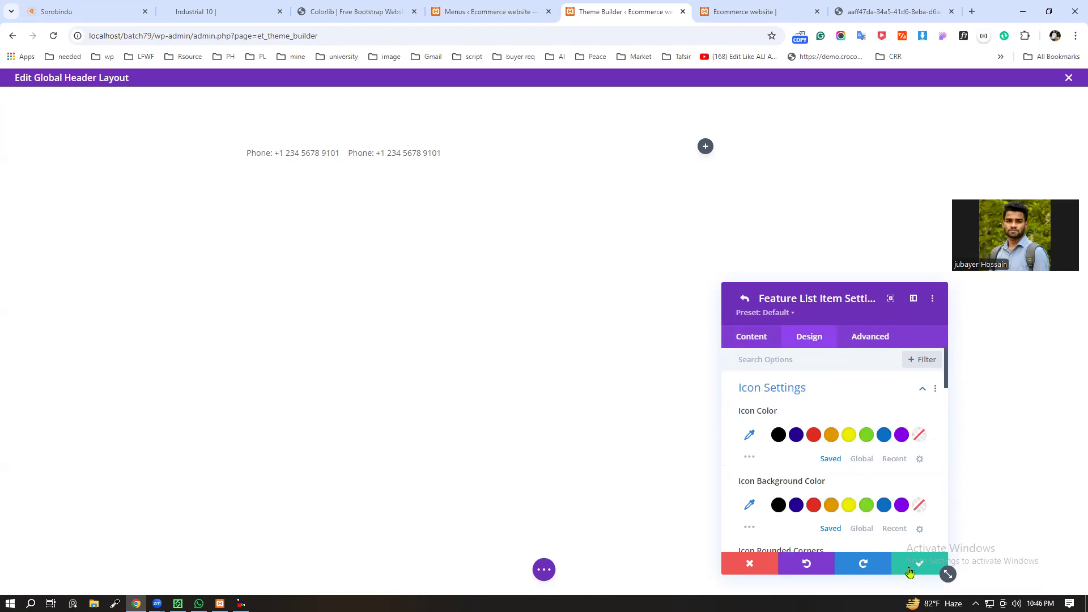
{"action": "left_click", "coordinate": [909, 569]}
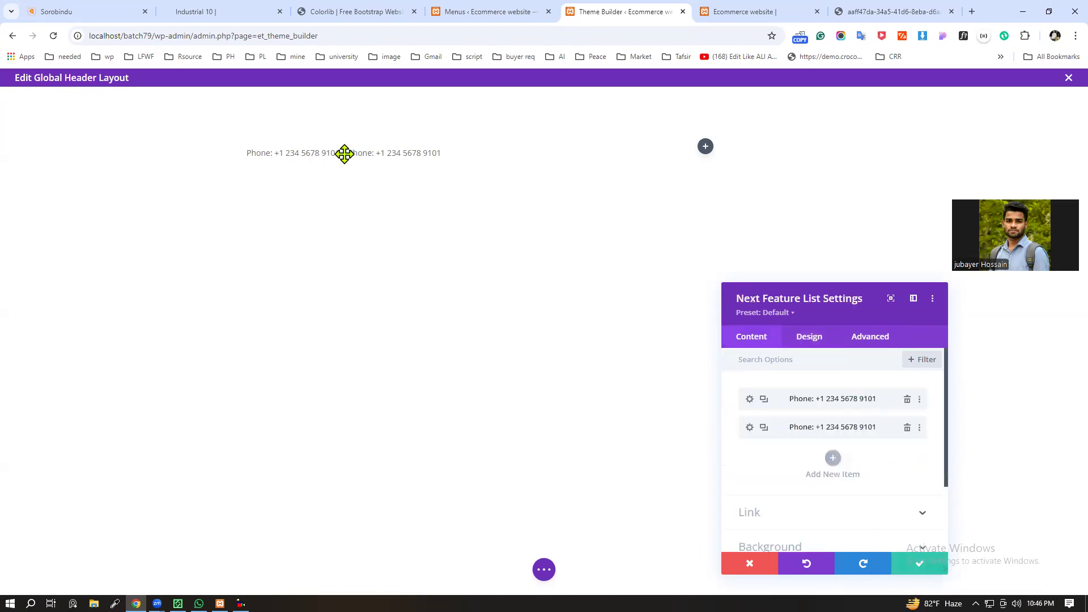
{"action": "left_click", "coordinate": [918, 568]}
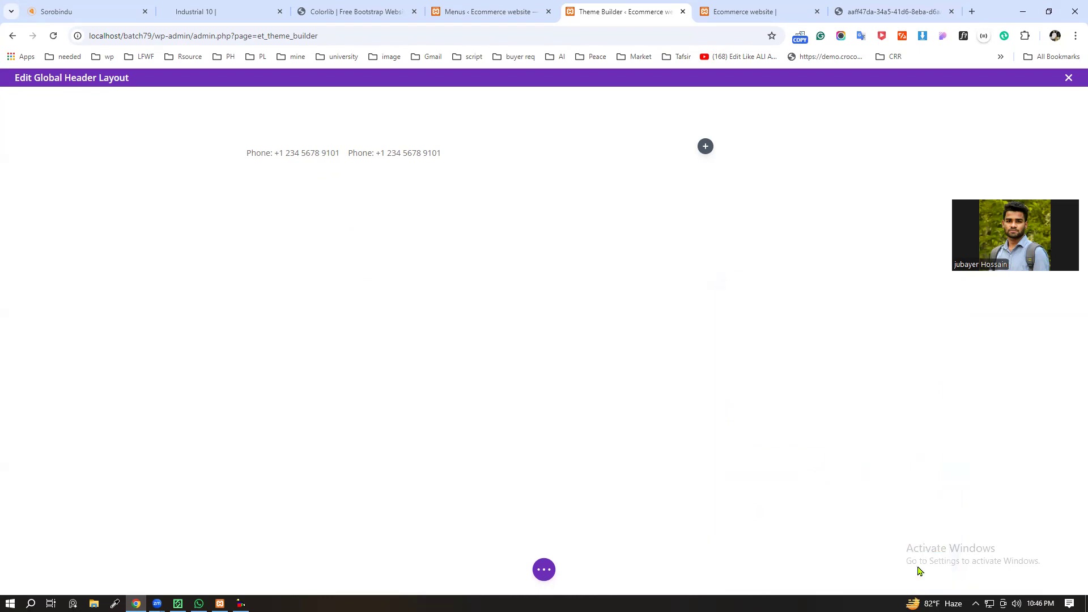
Step: Cut the display:inline-block; declaration out of the first feature list item's Free-Form CSS
{"action": "mouse_move", "coordinate": [380, 163]}
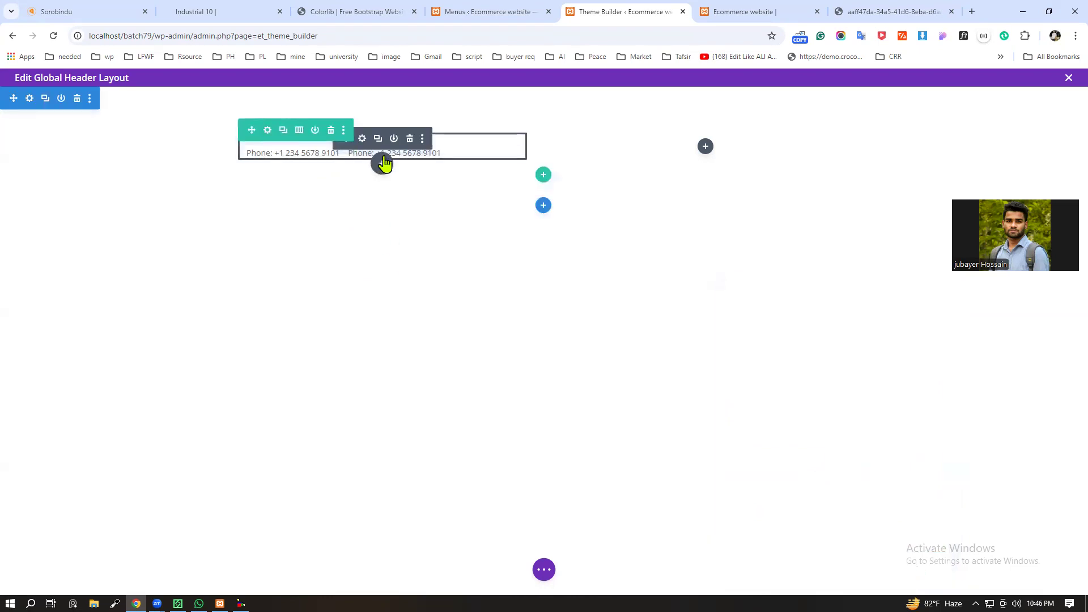
{"action": "left_click", "coordinate": [361, 140]}
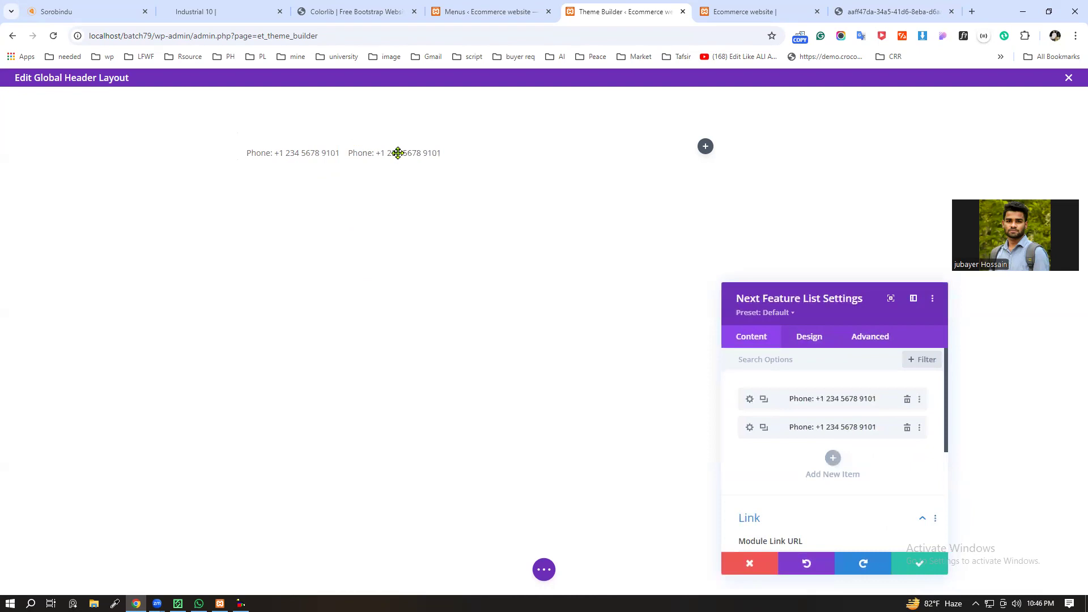
{"action": "left_click", "coordinate": [870, 339]}
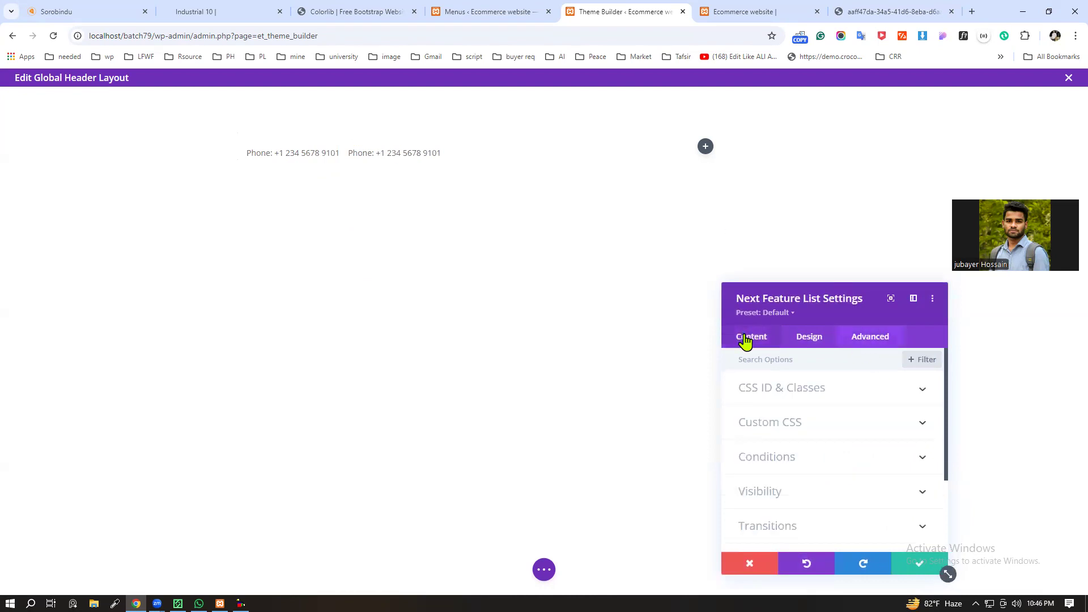
{"action": "left_click", "coordinate": [745, 340]}
{"action": "left_click", "coordinate": [750, 399]}
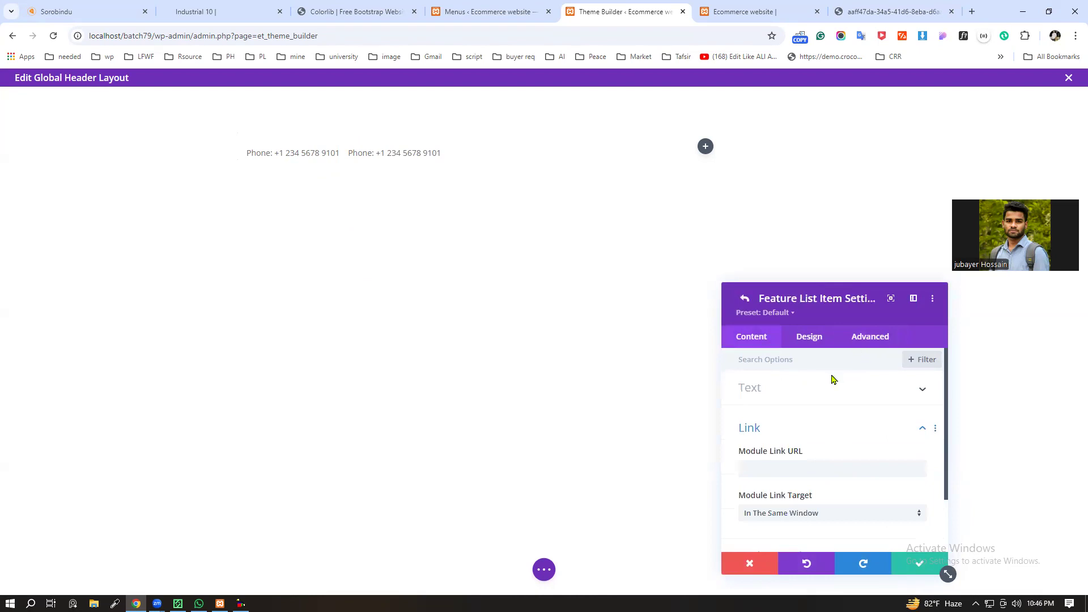
{"action": "left_click", "coordinate": [877, 346]}
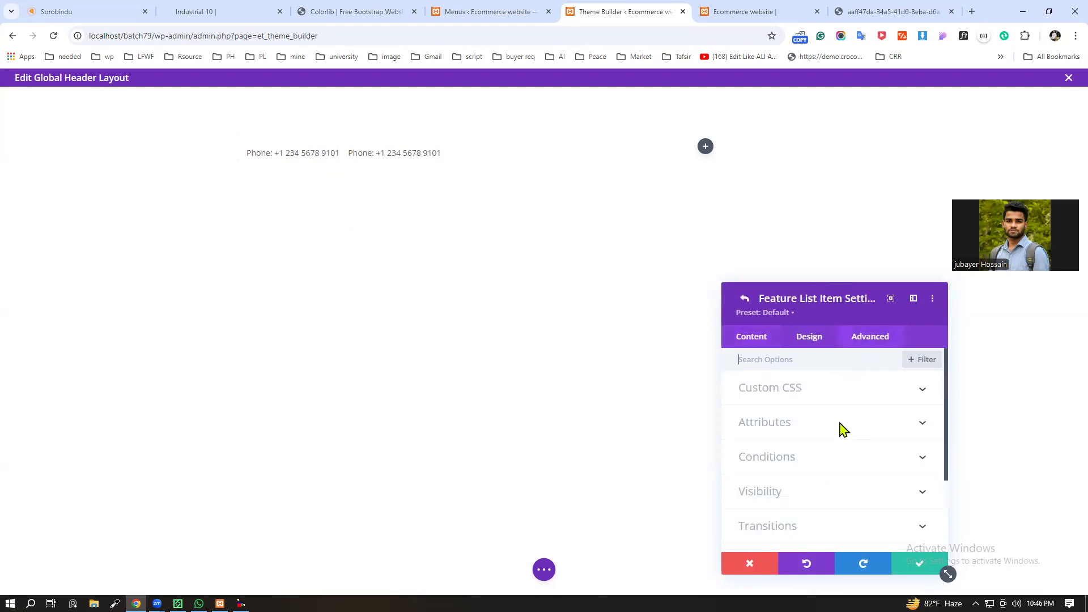
{"action": "left_click", "coordinate": [896, 397]}
{"action": "left_click_drag", "start_coordinate": [860, 502], "coordinate": [683, 510]}
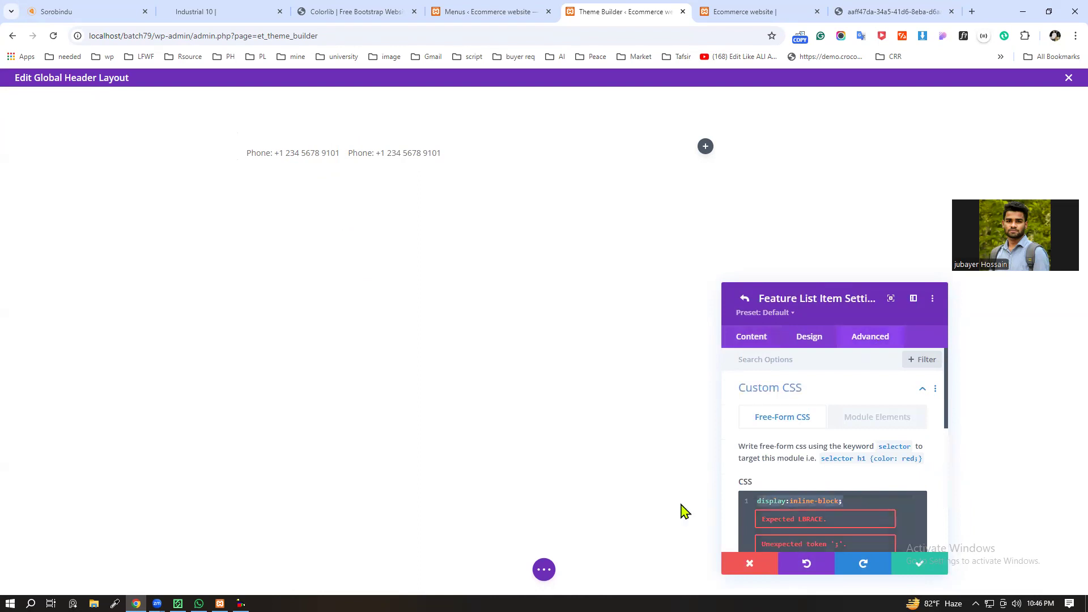
{"action": "key", "text": "ctrl+x"}
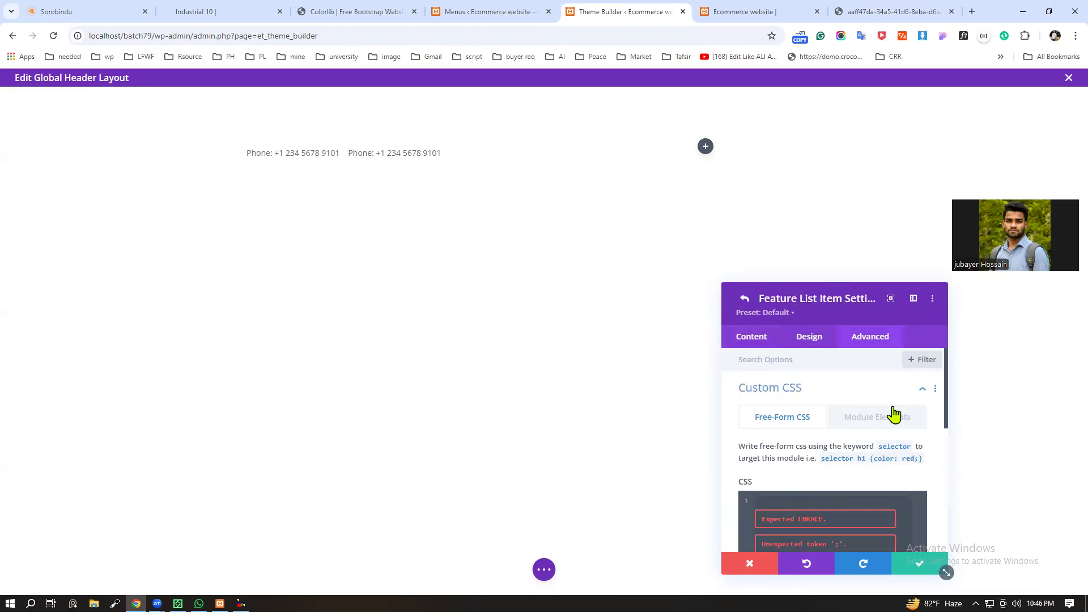
Step: Paste display:inline-block; into the first item's Main Element custom CSS under Module Elements
{"action": "left_click", "coordinate": [877, 417]}
{"action": "scroll", "coordinate": [796, 452], "scroll_direction": "down", "scroll_amount": 5}
{"action": "scroll", "coordinate": [805, 448], "scroll_direction": "up", "scroll_amount": 2}
{"action": "left_click", "coordinate": [817, 444]}
{"action": "key", "text": "ctrl+v"}
{"action": "scroll", "coordinate": [859, 462], "scroll_direction": "up", "scroll_amount": 1}
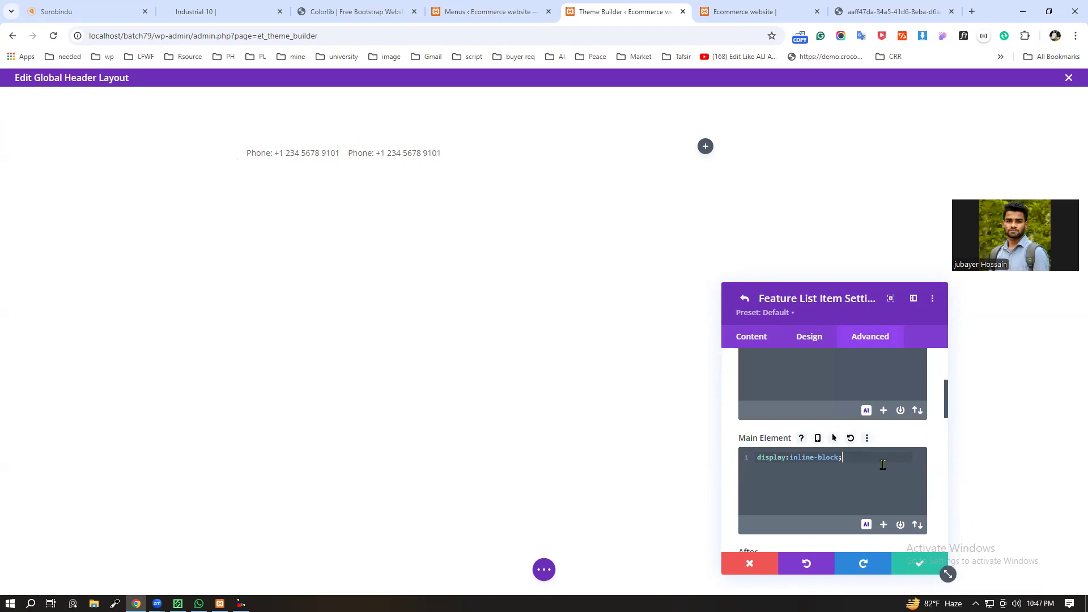
Step: Examine the first item's text and image content, its Icon Settings, and the Module Text vertical alignment choices
{"action": "left_click", "coordinate": [775, 339]}
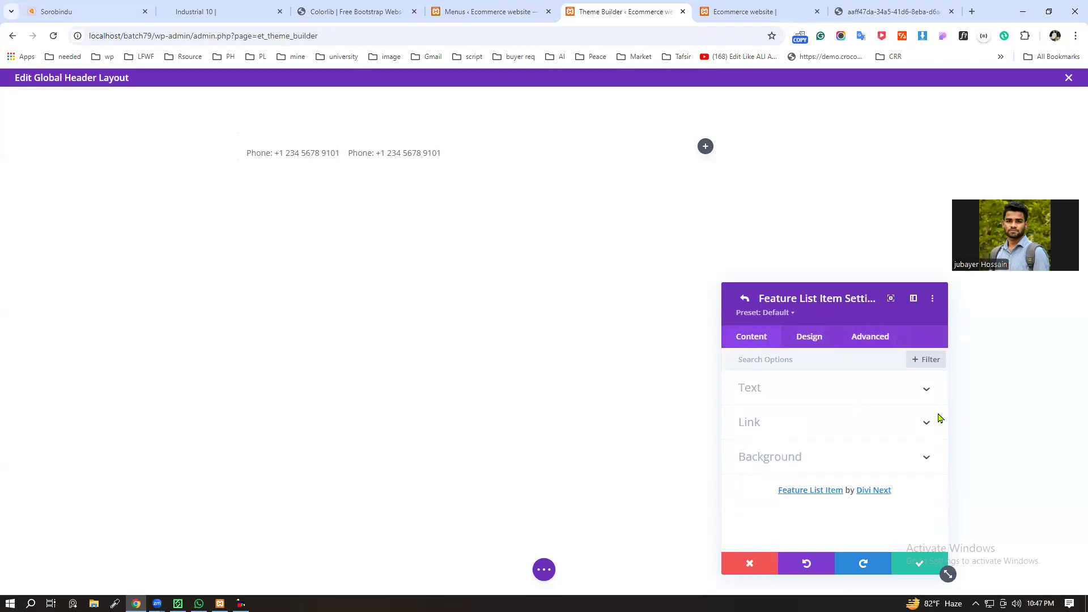
{"action": "left_click", "coordinate": [923, 397]}
{"action": "scroll", "coordinate": [789, 462], "scroll_direction": "down", "scroll_amount": 4}
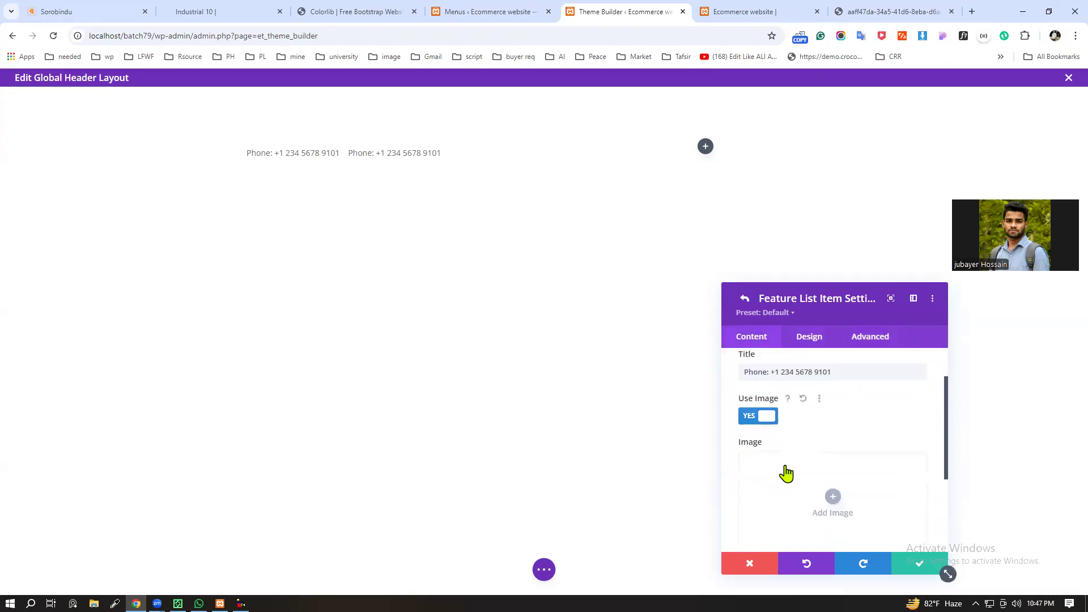
{"action": "scroll", "coordinate": [788, 457], "scroll_direction": "up", "scroll_amount": 4}
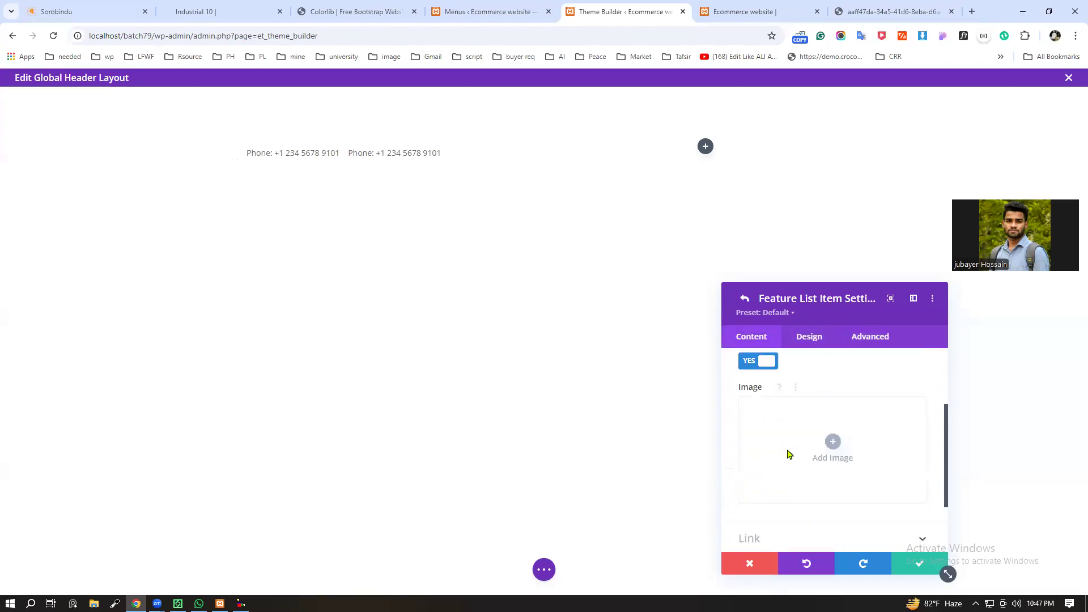
{"action": "left_click", "coordinate": [810, 338]}
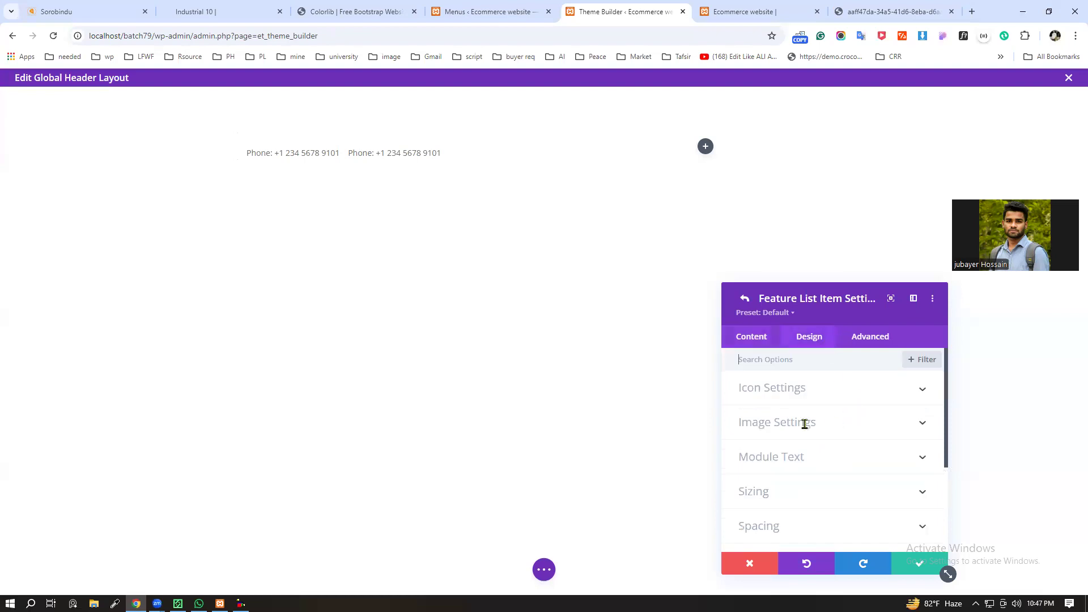
{"action": "left_click", "coordinate": [921, 390]}
{"action": "scroll", "coordinate": [793, 412], "scroll_direction": "down", "scroll_amount": 1}
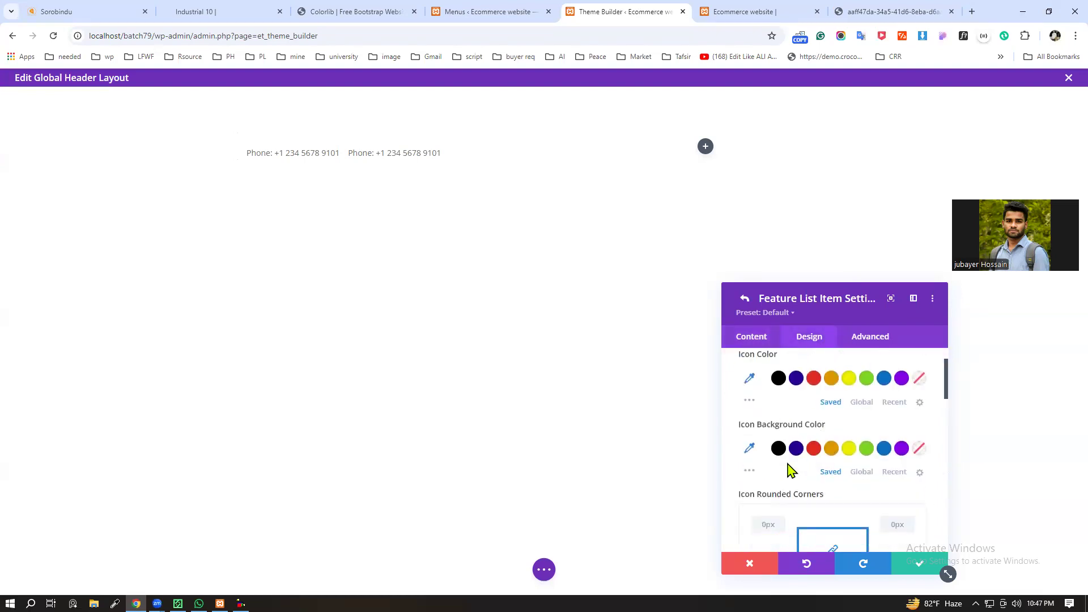
{"action": "scroll", "coordinate": [789, 461], "scroll_direction": "down", "scroll_amount": 8}
{"action": "scroll", "coordinate": [789, 456], "scroll_direction": "down", "scroll_amount": 4}
{"action": "scroll", "coordinate": [790, 452], "scroll_direction": "up", "scroll_amount": 3}
{"action": "scroll", "coordinate": [844, 442], "scroll_direction": "down", "scroll_amount": 1}
{"action": "left_click", "coordinate": [926, 428]}
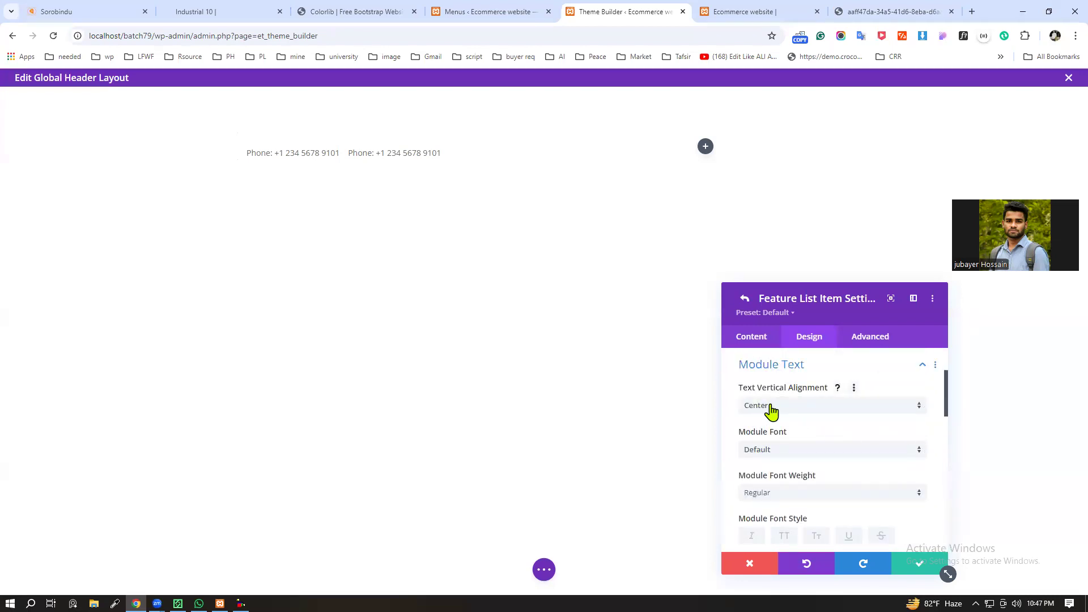
{"action": "left_click", "coordinate": [808, 406]}
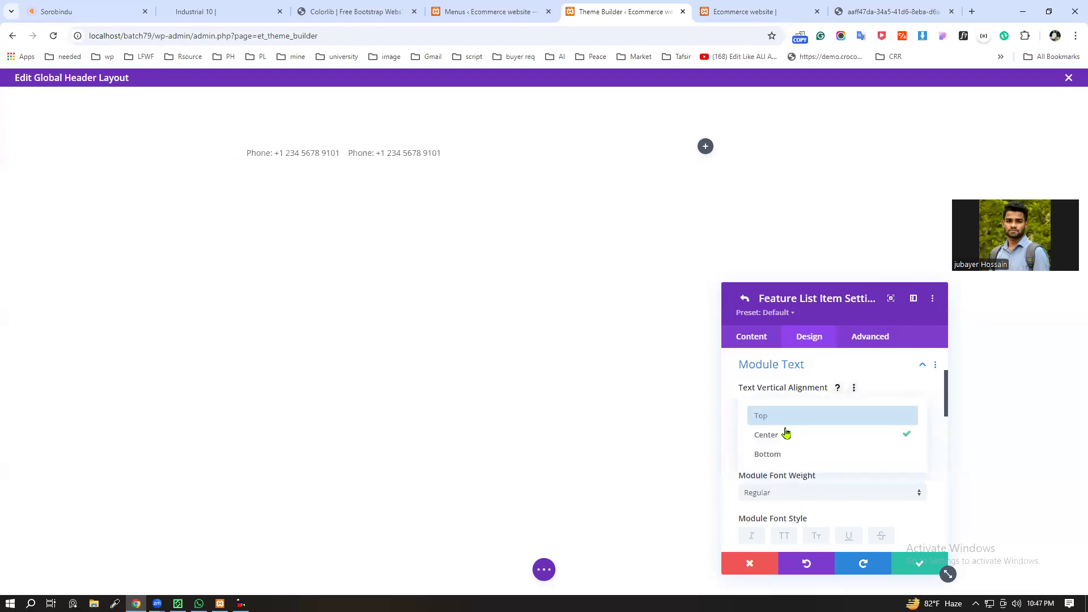
{"action": "left_click", "coordinate": [731, 427]}
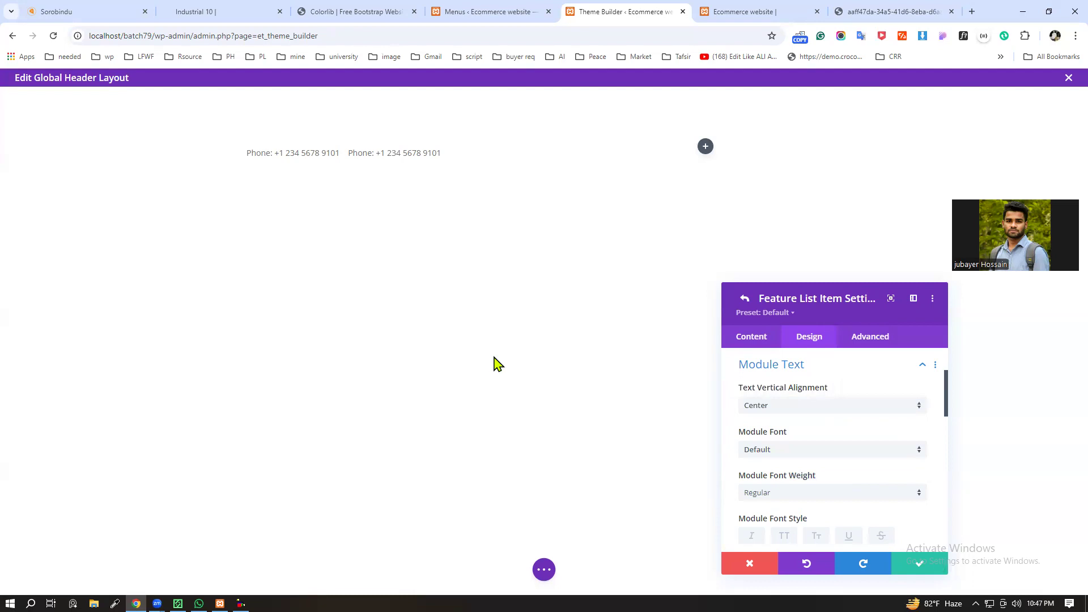